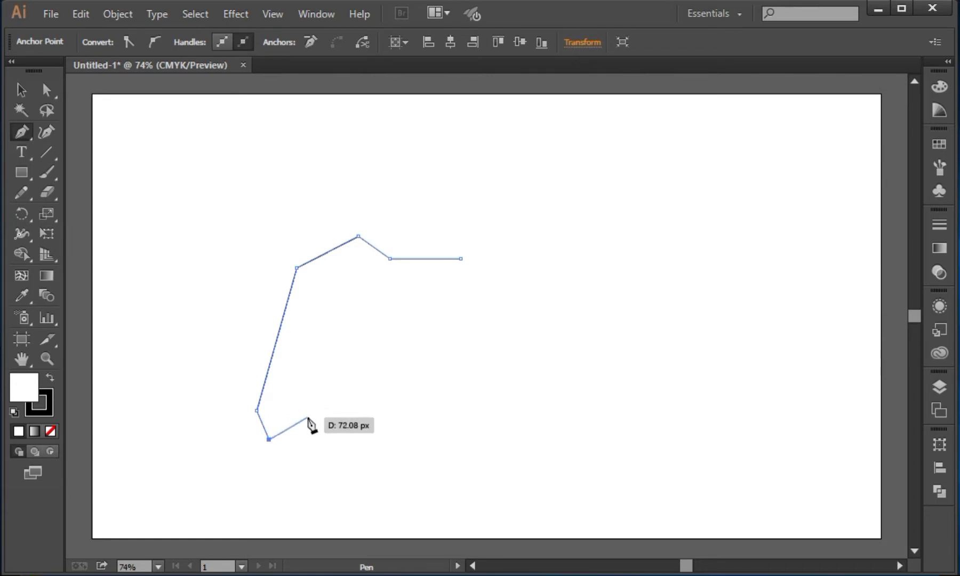
# Finish the half-controller outline with straight Pen segments along the grip, bottom edge and vertical centre edge, and close the path
pyautogui.click(300, 415)
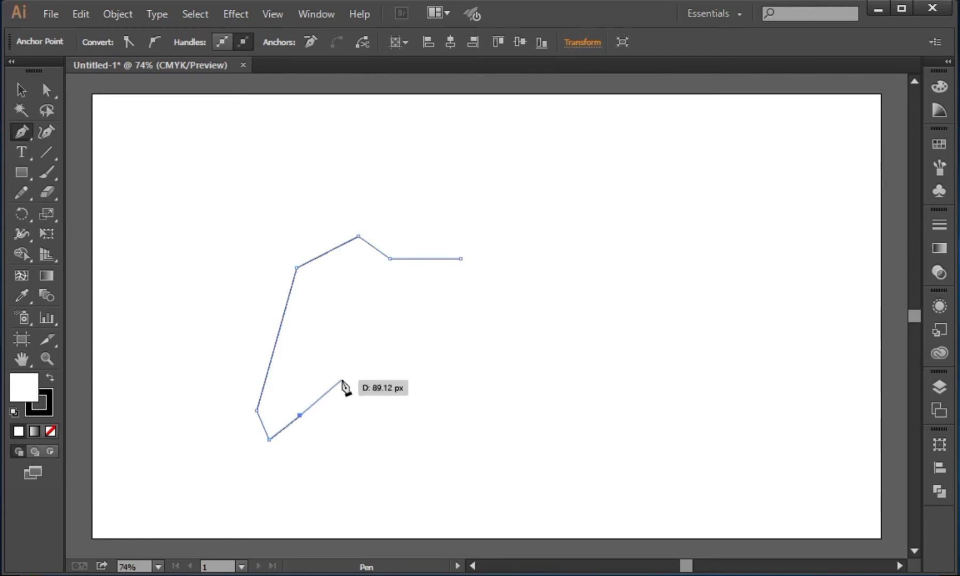
pyautogui.click(346, 373)
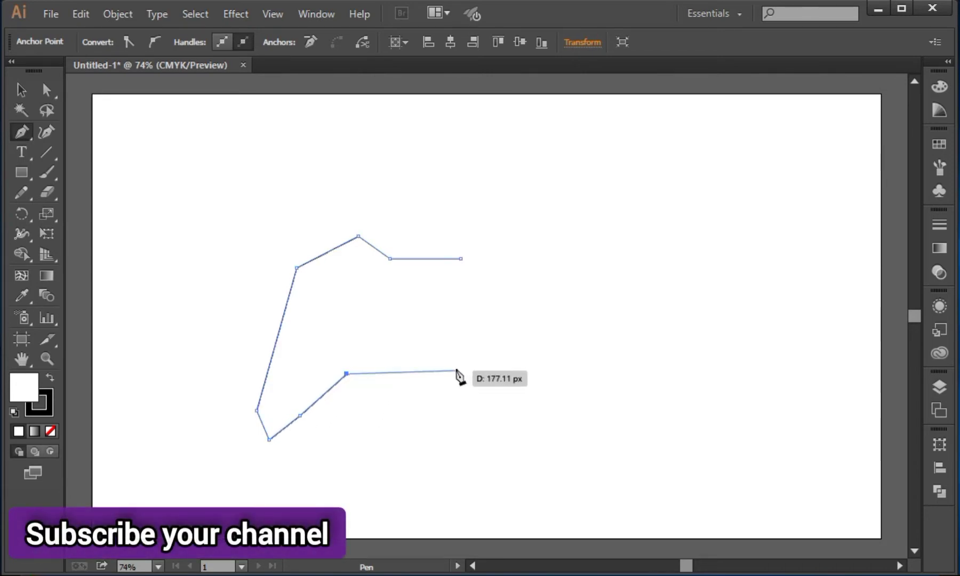
pyautogui.click(461, 374)
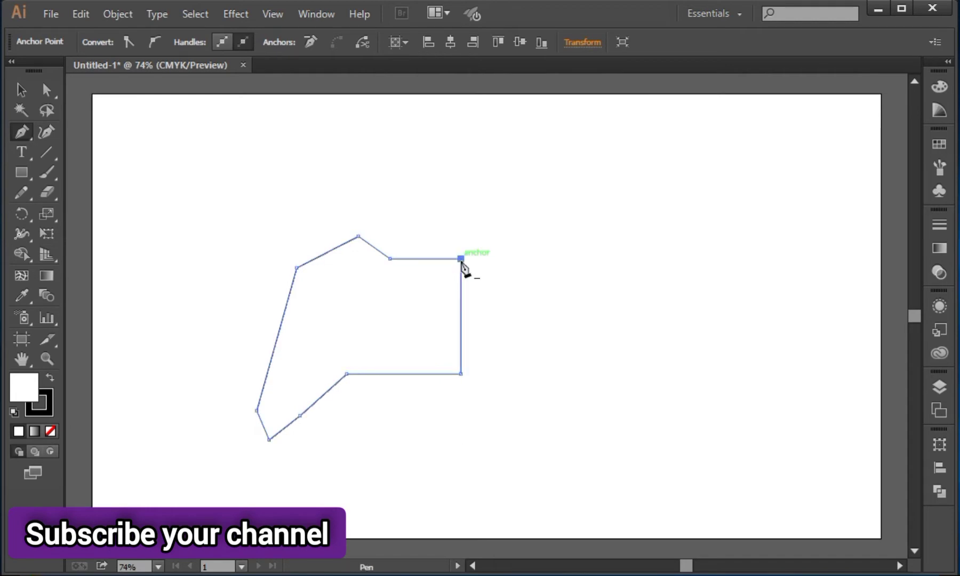
pyautogui.click(461, 259)
# Fill the closed half-controller shape with dark green 0E6655
pyautogui.click(26, 87)
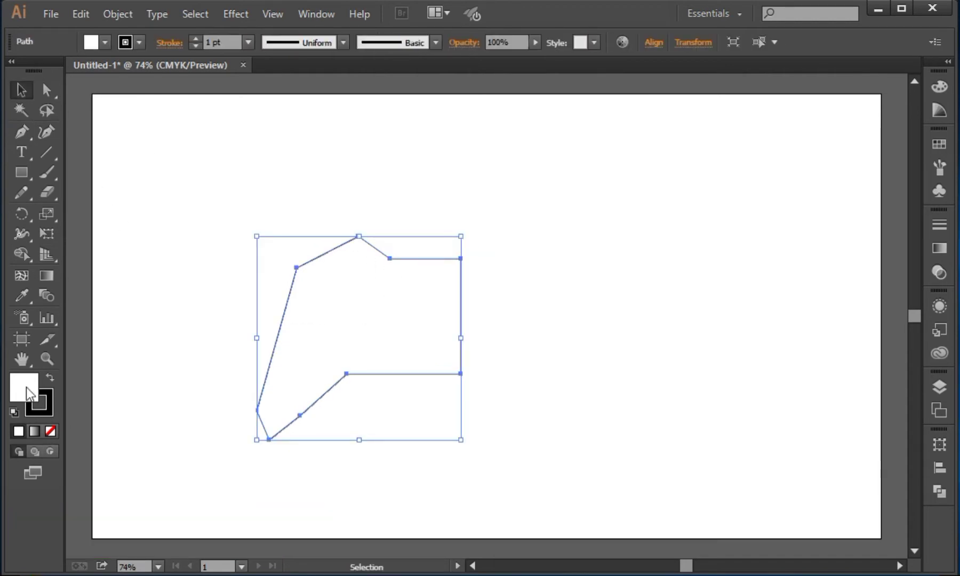
pyautogui.doubleClick(26, 388)
pyautogui.moveTo(767, 248); pyautogui.dragTo(770, 338)
pyautogui.moveTo(694, 350); pyautogui.dragTo(716, 352)
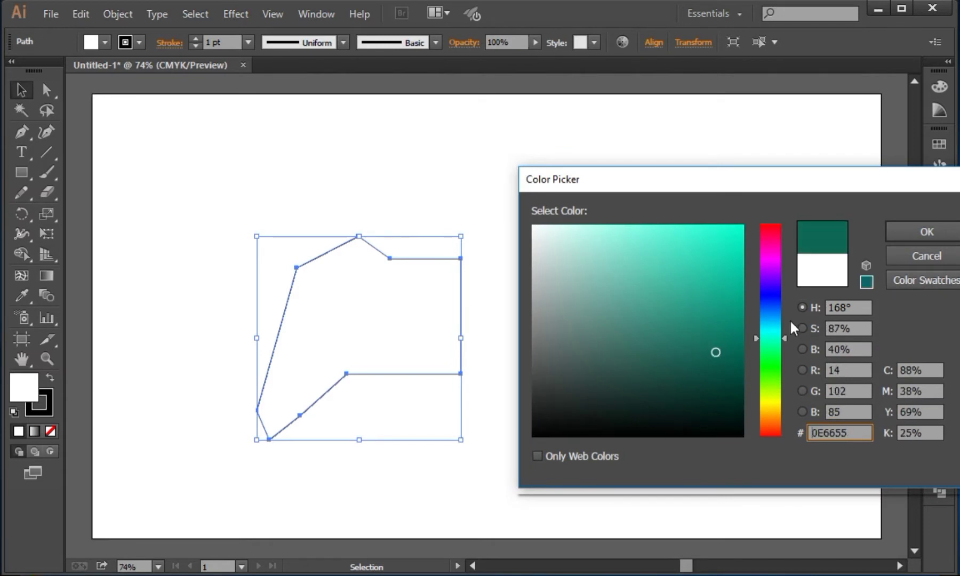
pyautogui.click(937, 230)
pyautogui.click(615, 251)
pyautogui.click(399, 281)
# Round the three corners along the shape's upper outline, giving the outermost shoulder corner a radius of about 36 px
pyautogui.click(47, 89)
pyautogui.click(614, 186)
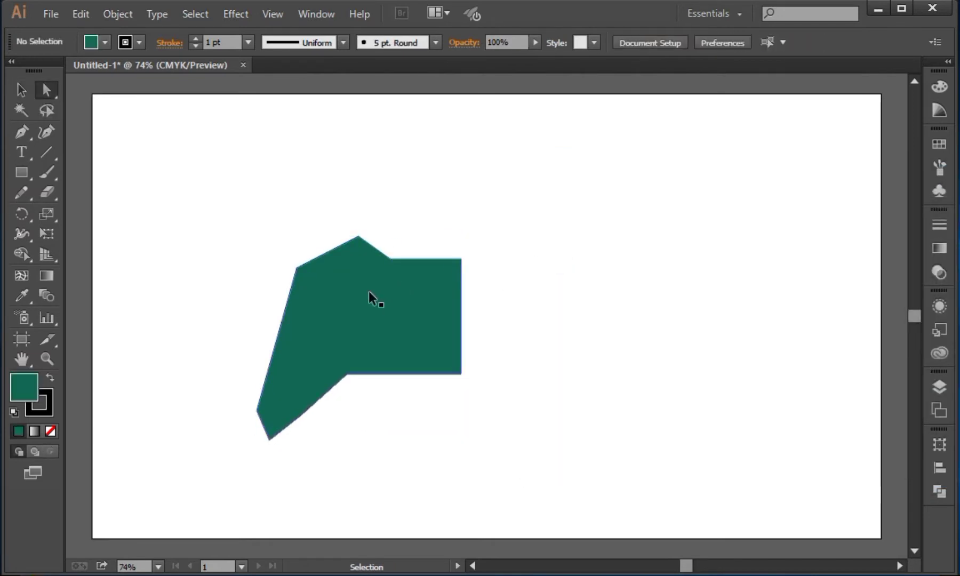
pyautogui.hotkey('ctrl', '+')
pyautogui.hotkey('ctrl', '+')
pyautogui.moveTo(313, 227); pyautogui.dragTo(401, 246)
pyautogui.click(384, 281)
pyautogui.click(320, 236)
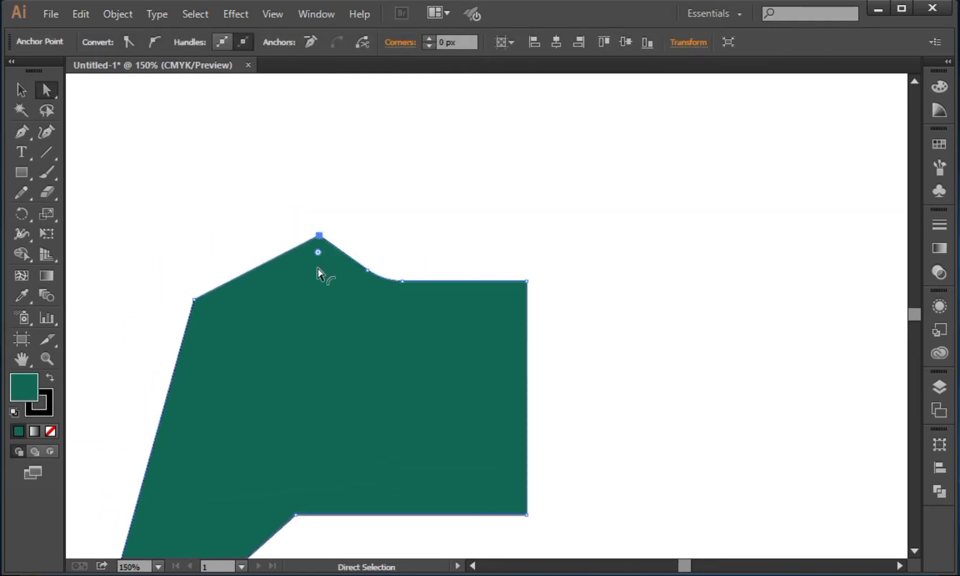
pyautogui.moveTo(316, 319); pyautogui.dragTo(328, 263)
pyautogui.click(381, 261)
pyautogui.click(194, 300)
pyautogui.moveTo(208, 314); pyautogui.dragTo(235, 332)
# Round the corners at the tip of the grip into a smooth end
pyautogui.press('space')
pyautogui.moveTo(282, 357); pyautogui.dragTo(327, 189)
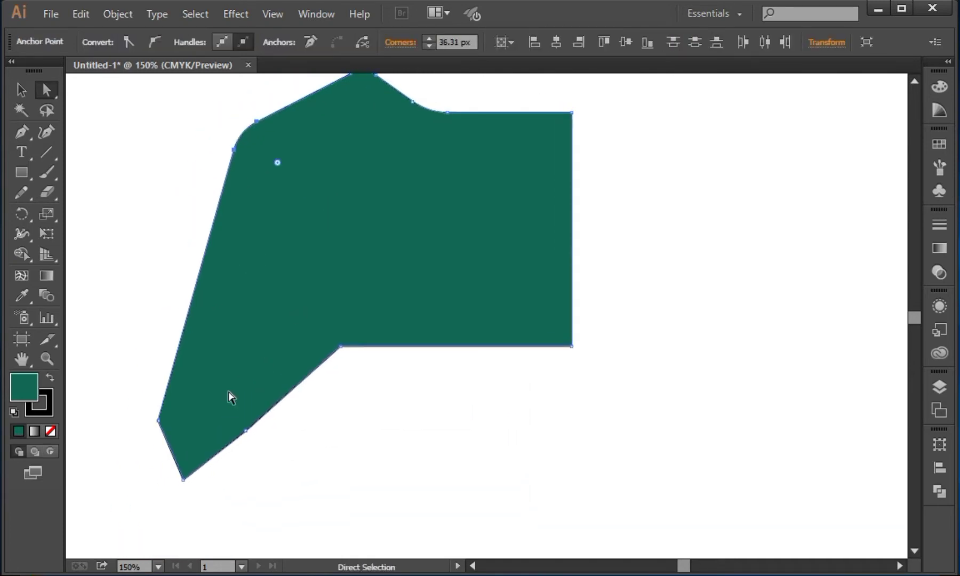
pyautogui.click(159, 422)
pyautogui.moveTo(173, 416); pyautogui.dragTo(209, 432)
pyautogui.click(183, 479)
pyautogui.moveTo(358, 433); pyautogui.dragTo(342, 381)
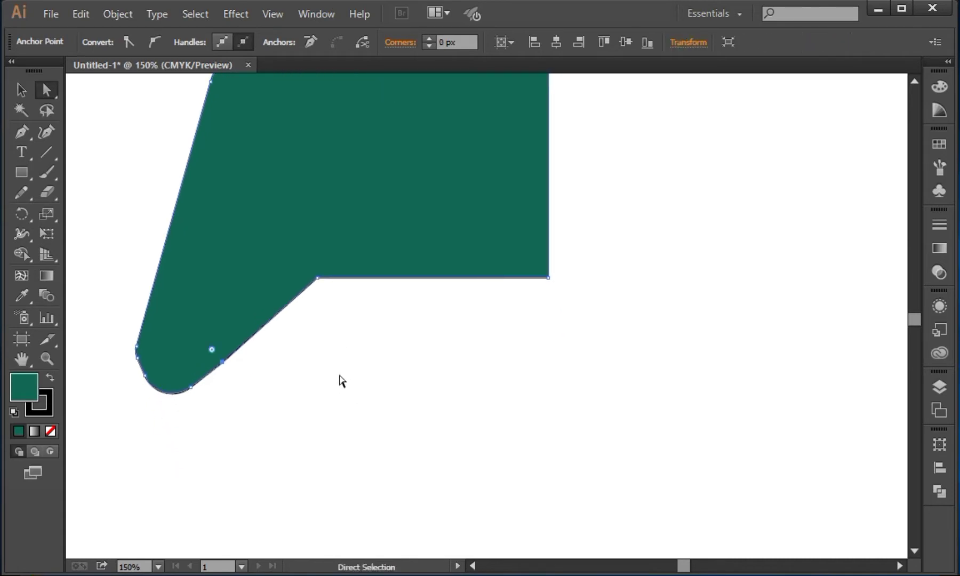
pyautogui.click(282, 400)
pyautogui.hotkey('ctrl', '-')
pyautogui.hotkey('ctrl', '-')
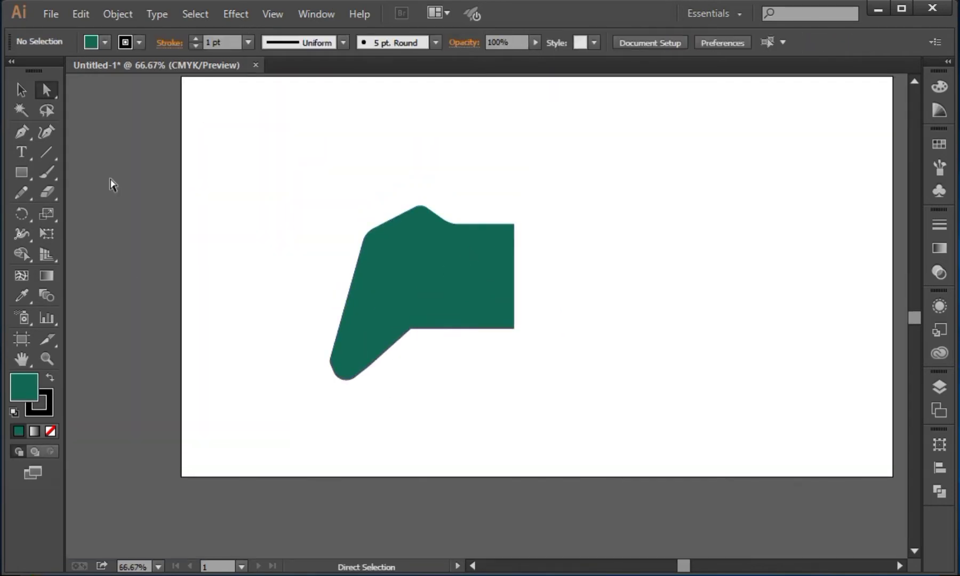
# Set the half-controller's stroke to 4 pt and move the shape up on the artboard
pyautogui.click(372, 334)
pyautogui.click(248, 42)
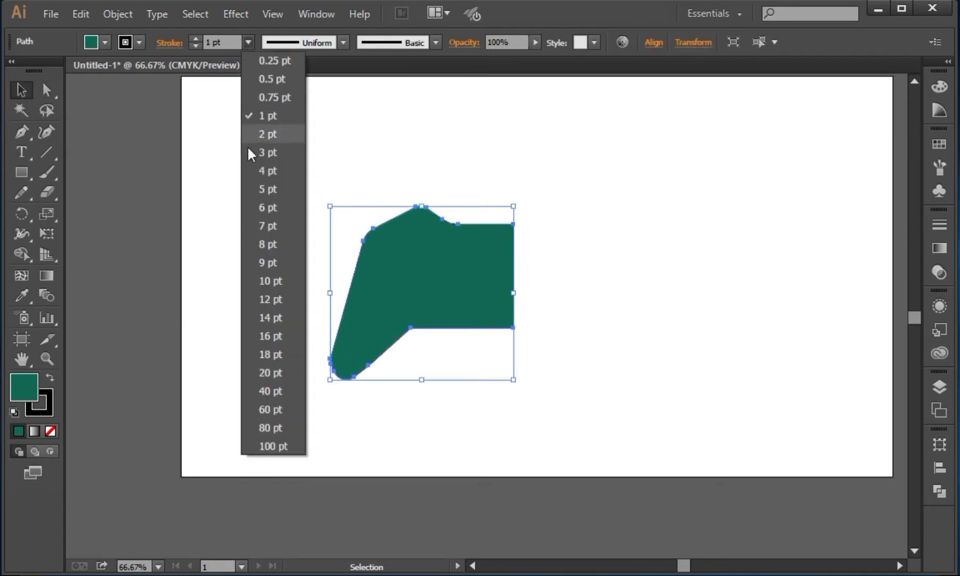
pyautogui.click(260, 170)
pyautogui.rightClick(435, 253)
pyautogui.click(440, 229)
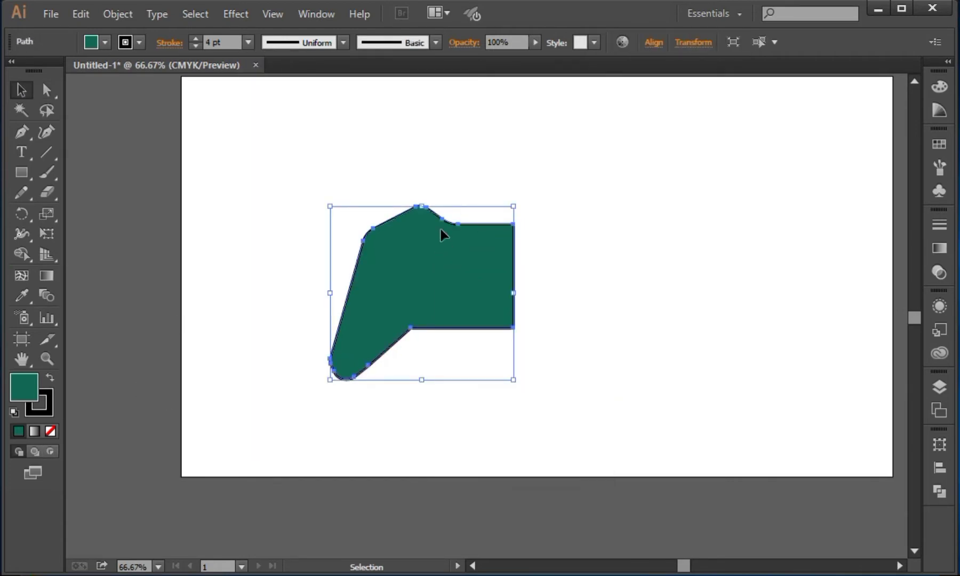
pyautogui.moveTo(440, 229); pyautogui.dragTo(431, 148)
# Make a horizontally mirrored copy of the half and place it beside the original so their straight centre edges meet
pyautogui.rightClick(438, 164)
pyautogui.moveTo(591, 380)
pyautogui.click(665, 441)
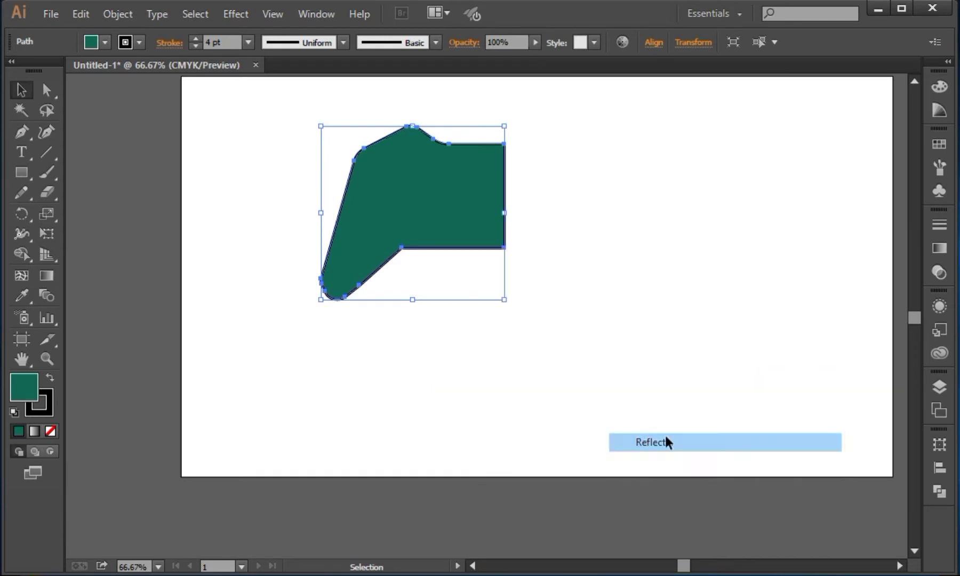
pyautogui.click(635, 466)
pyautogui.click(641, 507)
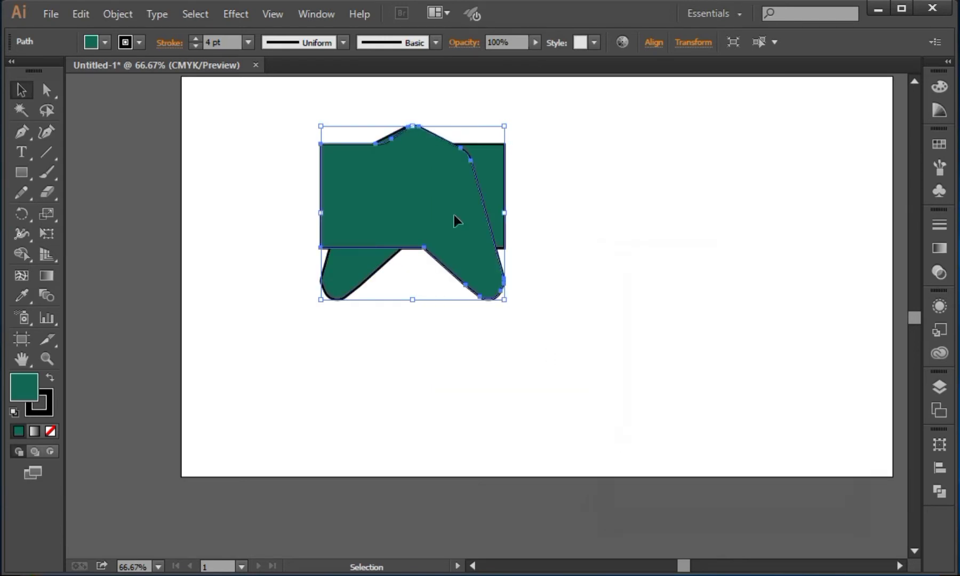
pyautogui.moveTo(454, 215); pyautogui.dragTo(614, 197)
# Merge the two halves into one body with Shape Builder and move the merged shape down slightly
pyautogui.click(501, 304)
pyautogui.moveTo(460, 256); pyautogui.dragTo(704, 355)
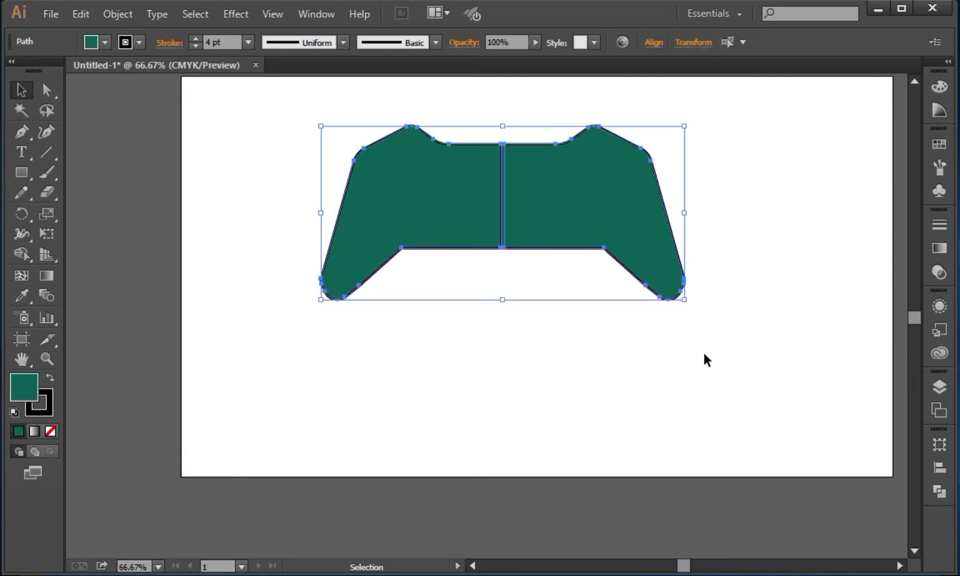
pyautogui.hotkey('shift', 'm')
pyautogui.moveTo(416, 195); pyautogui.dragTo(564, 175)
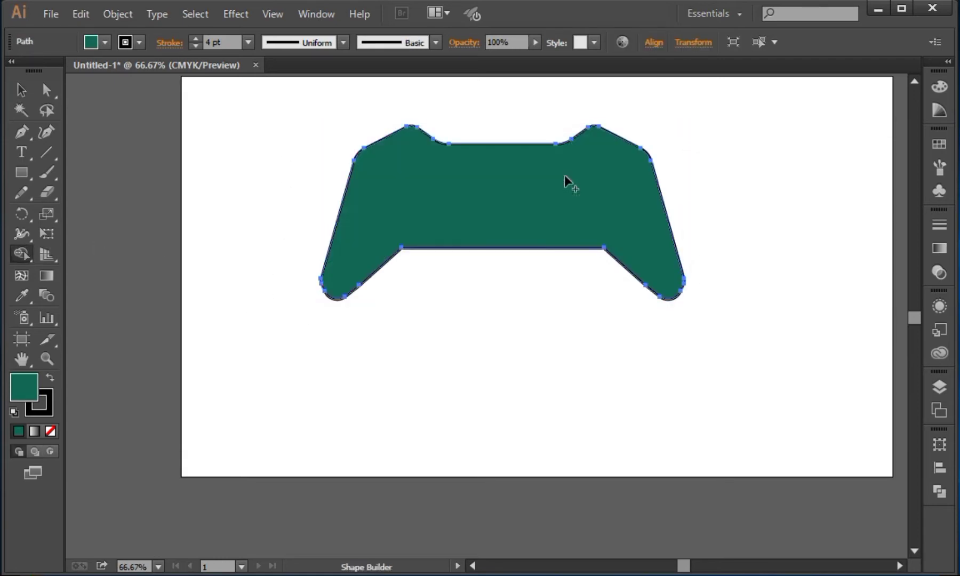
pyautogui.click(21, 90)
pyautogui.moveTo(492, 221); pyautogui.dragTo(492, 246)
pyautogui.click(794, 204)
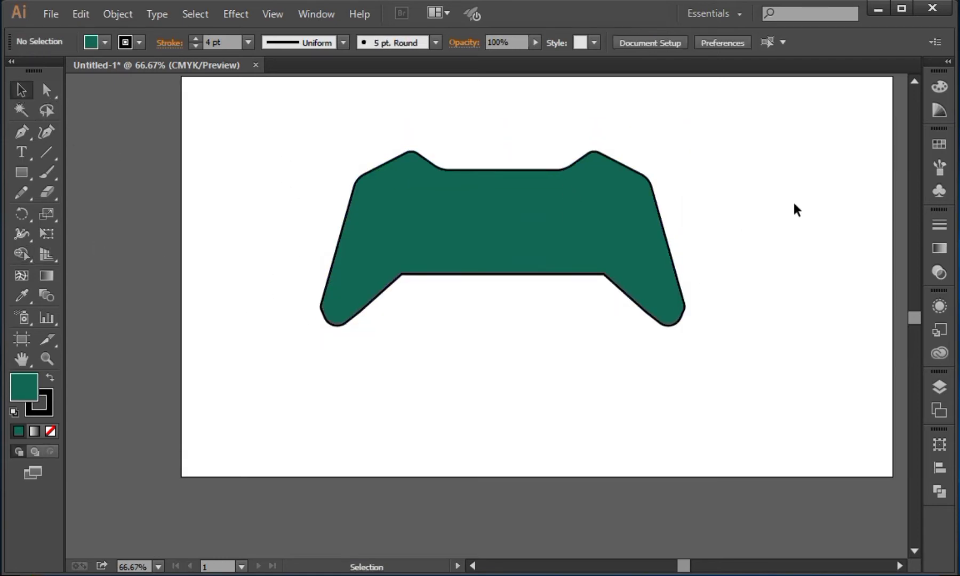
# Stretch the controller body upward to make it slightly taller
pyautogui.hotkey('ctrl', '+')
pyautogui.hotkey('ctrl', '+')
pyautogui.moveTo(692, 189); pyautogui.dragTo(698, 403)
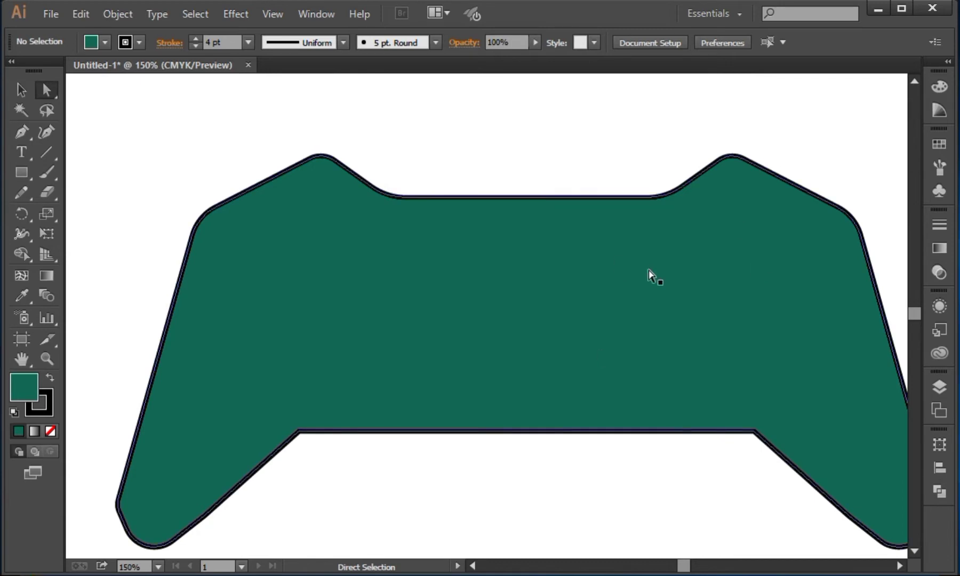
pyautogui.press('v')
pyautogui.moveTo(154, 129); pyautogui.dragTo(528, 124)
pyautogui.click(527, 114)
pyautogui.moveTo(557, 197); pyautogui.dragTo(516, 198)
# Draw a circle in the body's upper left, duplicate it to the lower left and lower right, and shrink the lower-right copy slightly
pyautogui.moveTo(34, 174); pyautogui.dragTo(70, 213)
pyautogui.moveTo(259, 283); pyautogui.dragTo(296, 320)
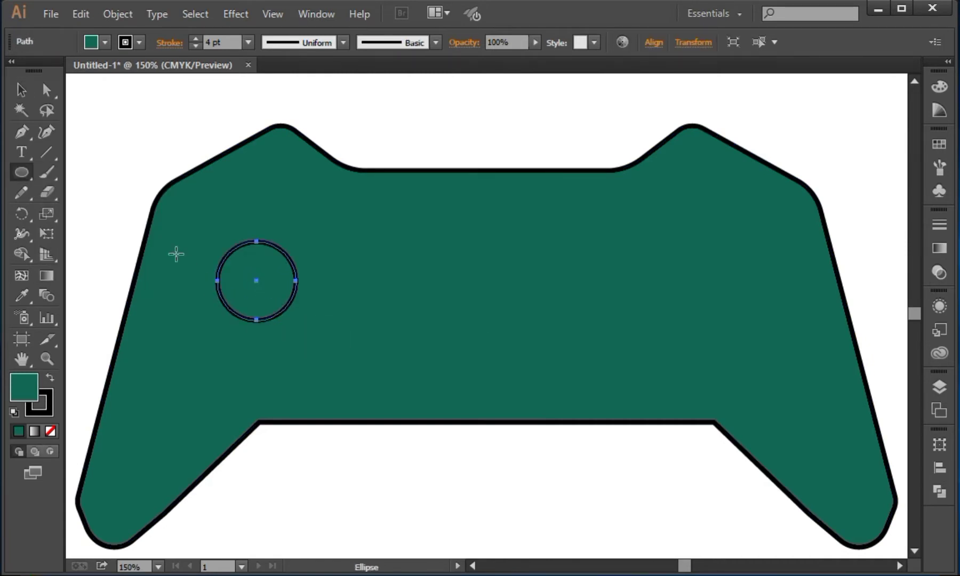
pyautogui.press('v')
pyautogui.moveTo(258, 287); pyautogui.dragTo(591, 371)
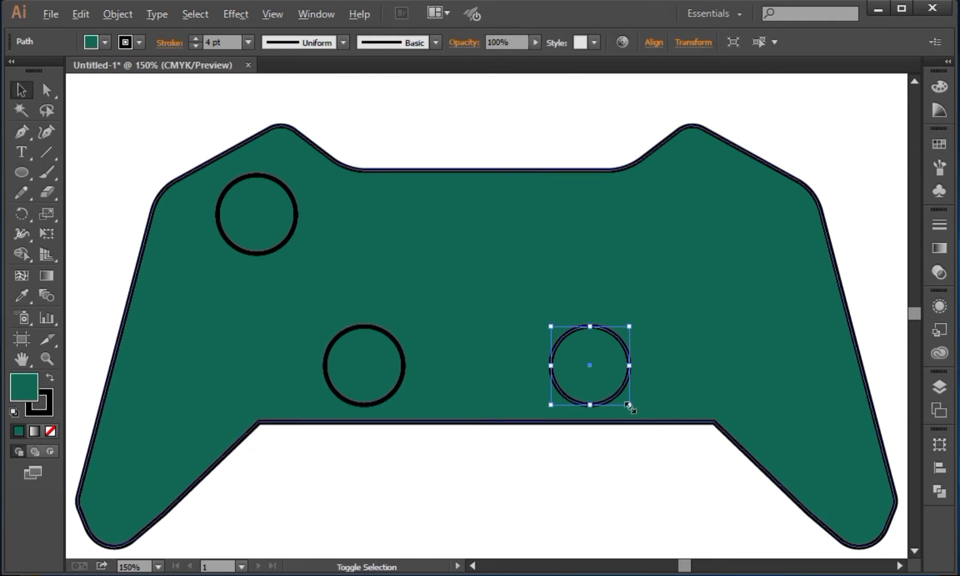
pyautogui.moveTo(630, 408); pyautogui.dragTo(625, 401)
# Create four small equal circles arranged in a diamond on the controller's upper-right area as action buttons
pyautogui.click(21, 172)
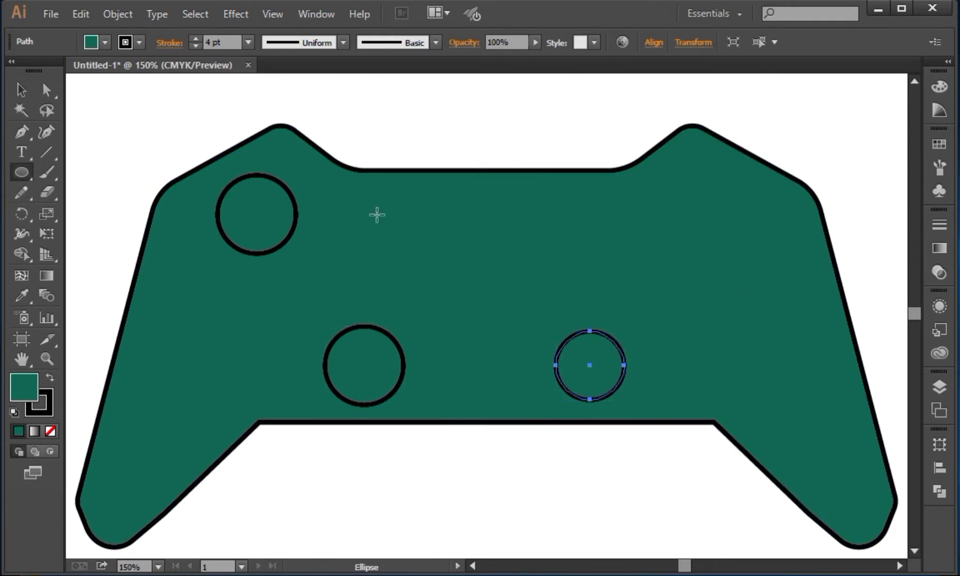
pyautogui.hotkey('ctrl', '+')
pyautogui.hotkey('ctrl', '+')
pyautogui.moveTo(654, 208); pyautogui.dragTo(270, 407)
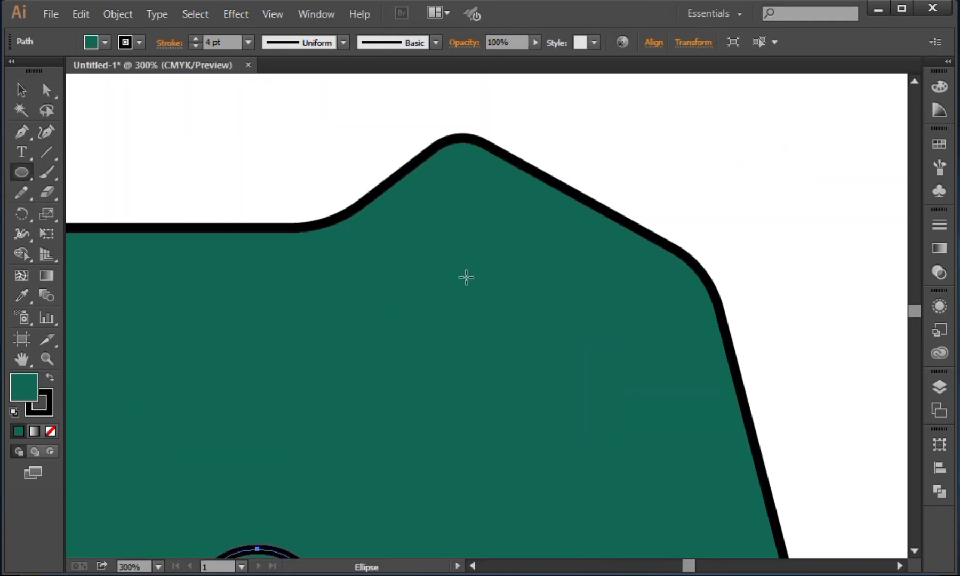
pyautogui.moveTo(473, 237); pyautogui.dragTo(437, 275)
pyautogui.click(17, 91)
pyautogui.click(712, 278)
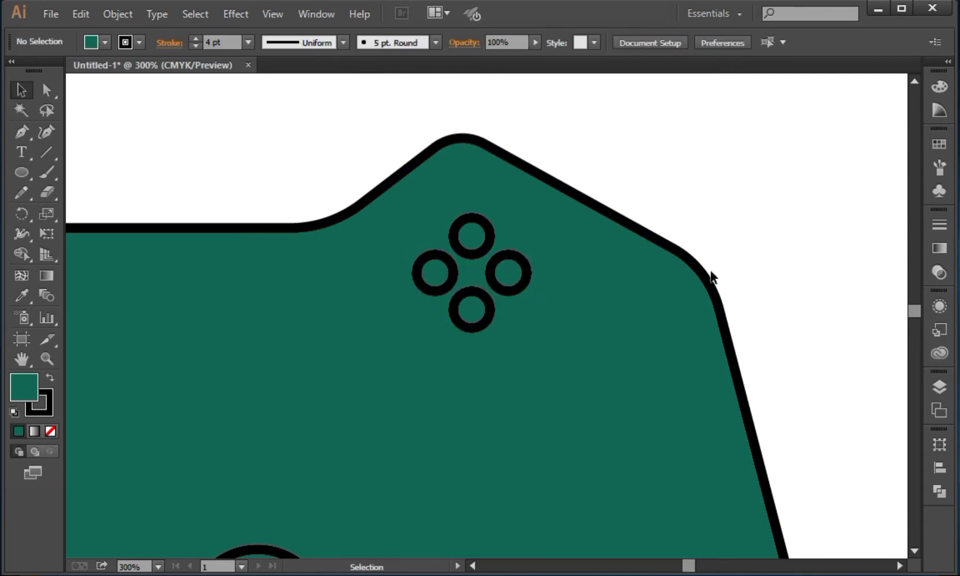
# Set the stroke of the four button circles and the three large circles to 2 pt
pyautogui.click(474, 293)
pyautogui.keyDown('shift'); pyautogui.click(515, 288); pyautogui.keyUp('shift')
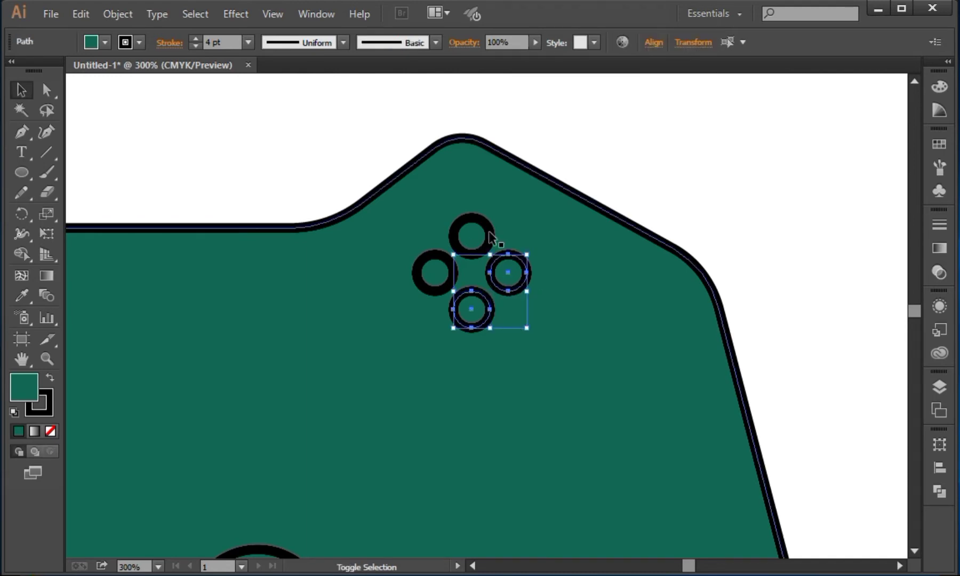
pyautogui.keyDown('shift'); pyautogui.click(488, 231); pyautogui.keyUp('shift')
pyautogui.keyDown('shift'); pyautogui.click(427, 286); pyautogui.keyUp('shift')
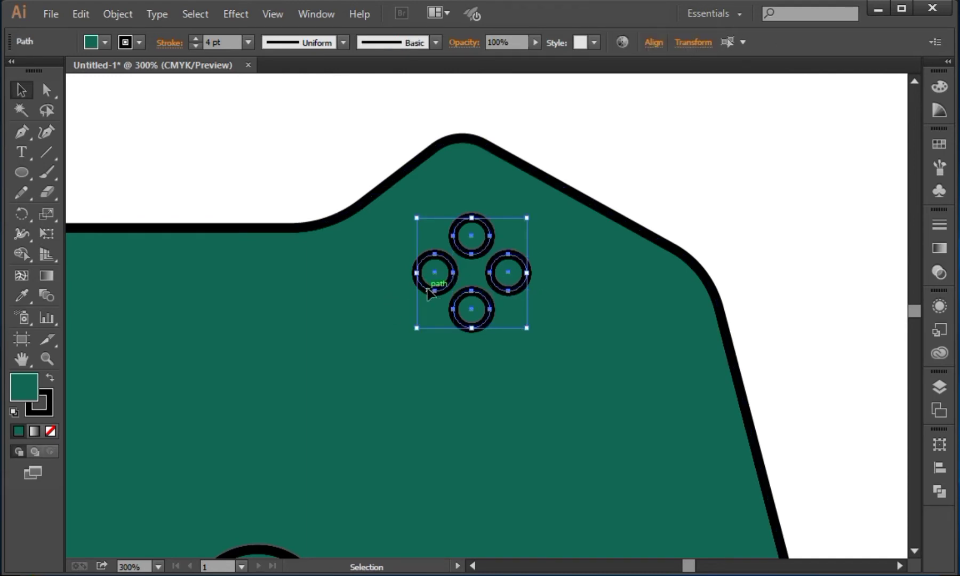
pyautogui.press('space')
pyautogui.moveTo(241, 292); pyautogui.dragTo(632, 92)
pyautogui.keyDown('shift'); pyautogui.click(648, 347); pyautogui.keyUp('shift')
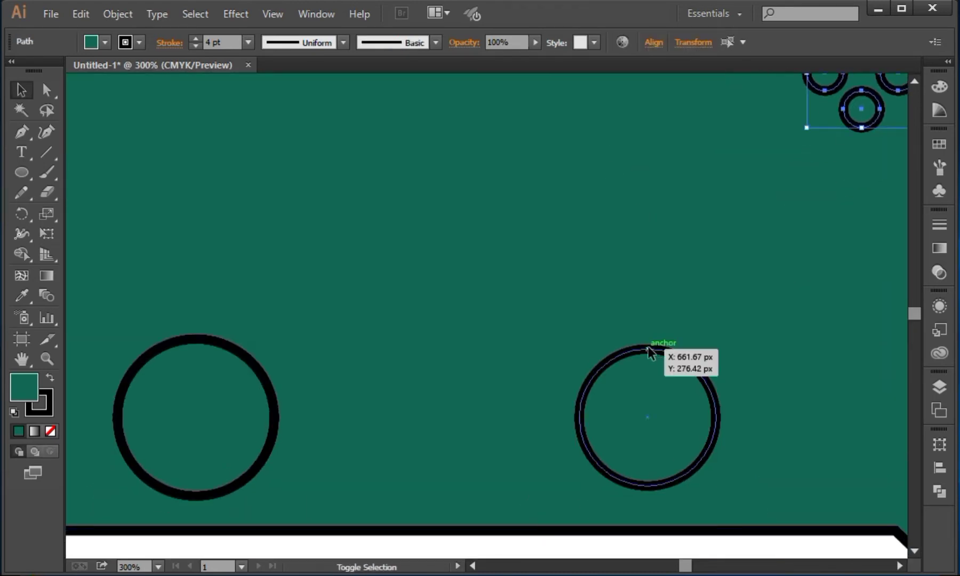
pyautogui.keyDown('shift'); pyautogui.click(259, 364); pyautogui.keyUp('shift')
pyautogui.press('space')
pyautogui.moveTo(301, 296); pyautogui.dragTo(536, 466)
pyautogui.keyDown('shift'); pyautogui.click(255, 225); pyautogui.keyUp('shift')
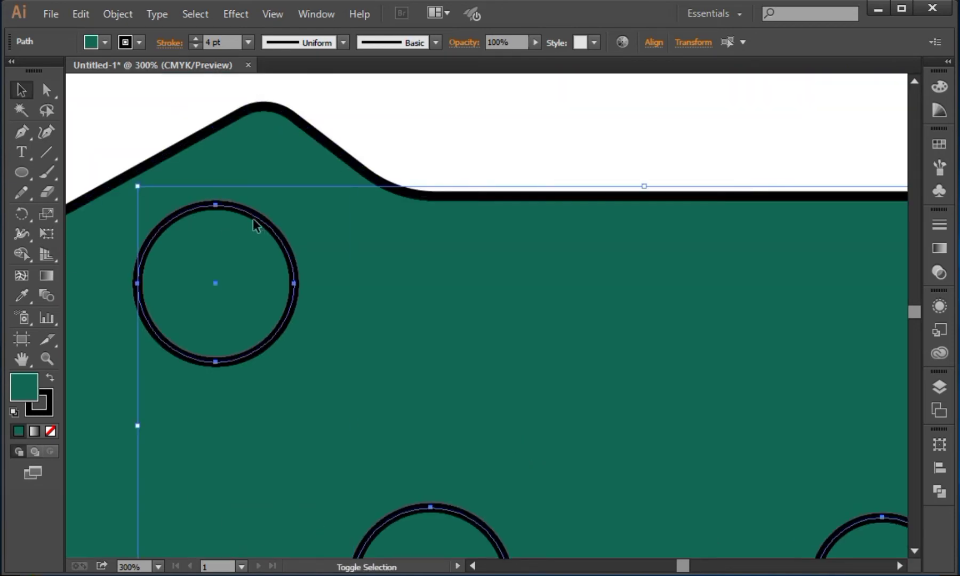
pyautogui.click(248, 43)
pyautogui.click(272, 132)
pyautogui.click(442, 133)
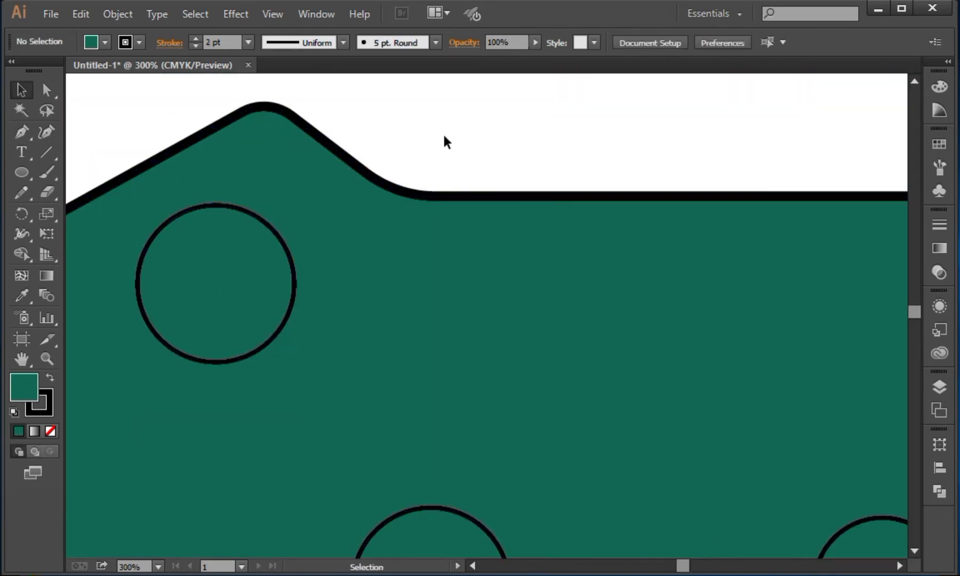
# Copy the upper-left circle, paste it in front and scale the copy down into a smaller concentric circle
pyautogui.hotkey('ctrl', '-')
pyautogui.hotkey('ctrl', '-')
pyautogui.press('space')
pyautogui.moveTo(555, 320); pyautogui.dragTo(471, 282)
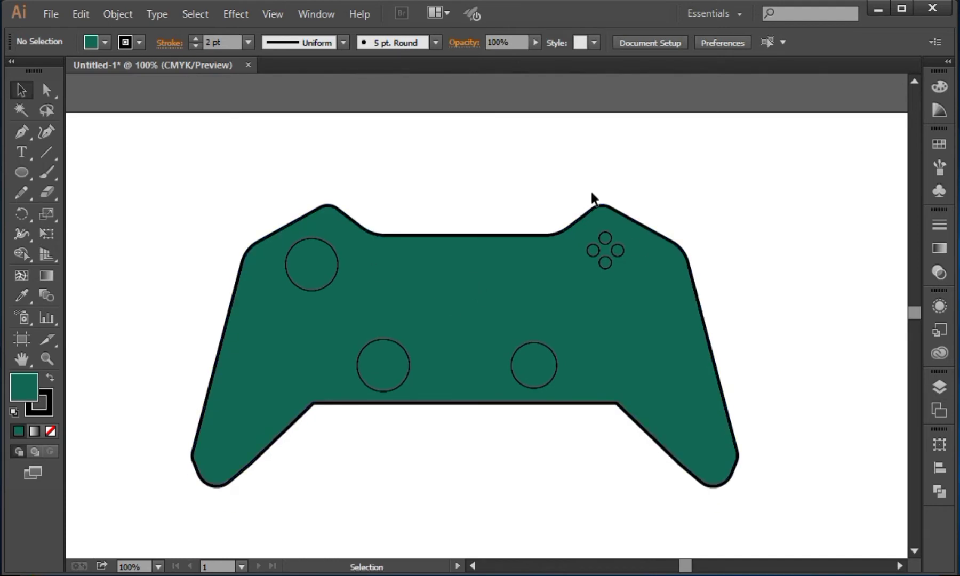
pyautogui.scroll(1, 727, 397)
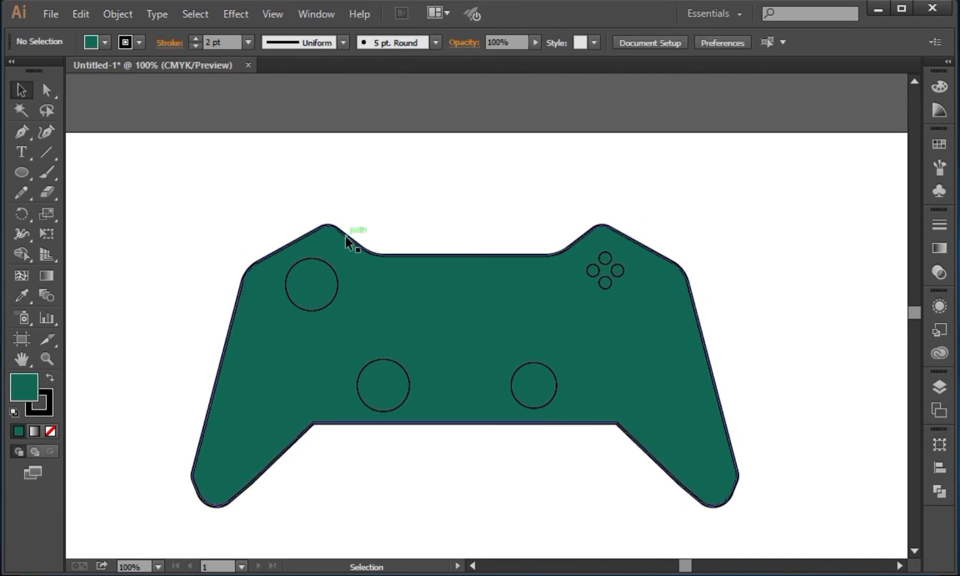
pyautogui.click(329, 283)
pyautogui.click(86, 14)
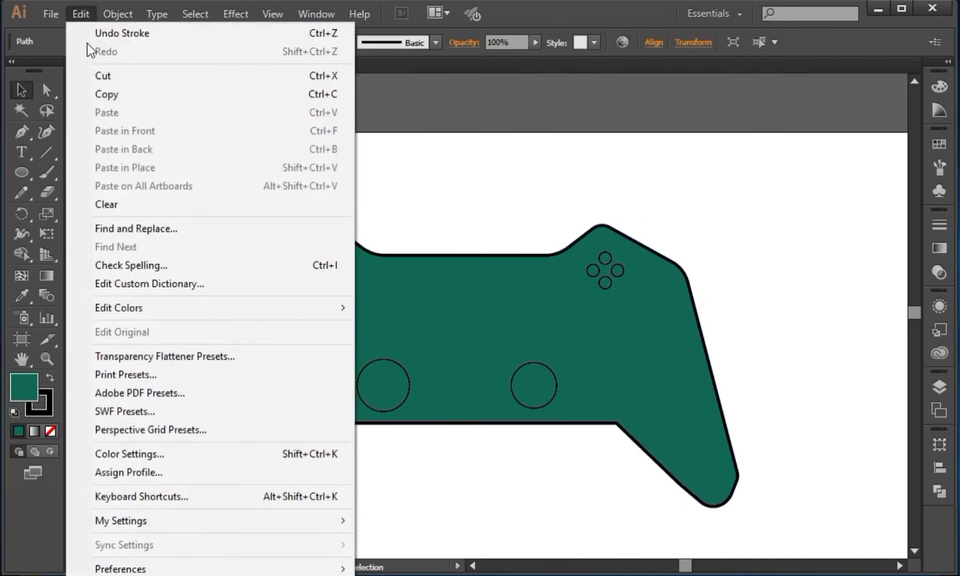
pyautogui.click(101, 93)
pyautogui.click(81, 14)
pyautogui.click(128, 131)
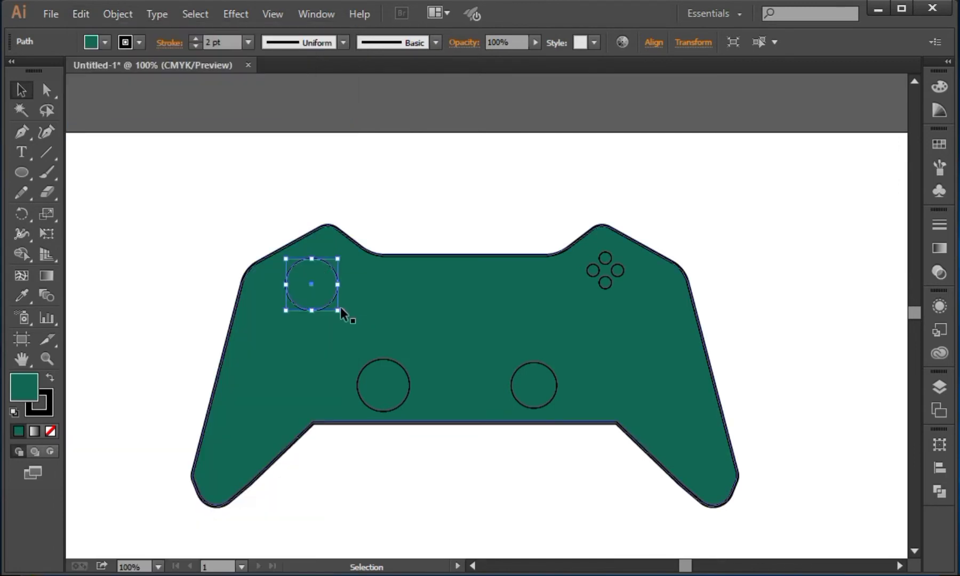
pyautogui.moveTo(338, 310); pyautogui.dragTo(332, 304)
# Add a smaller concentric circle inside the lower-right circle using a pasted copy
pyautogui.click(545, 368)
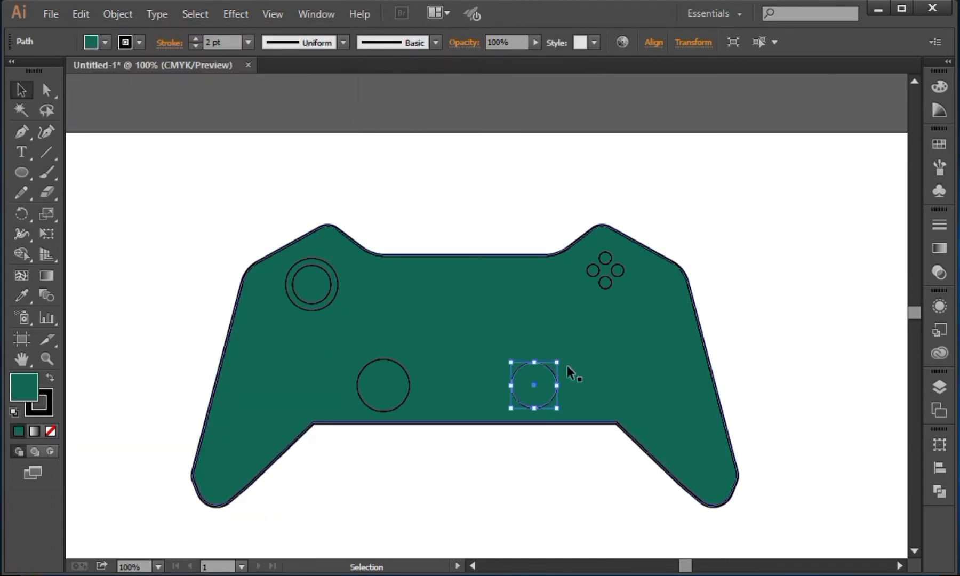
pyautogui.click(79, 14)
pyautogui.click(116, 113)
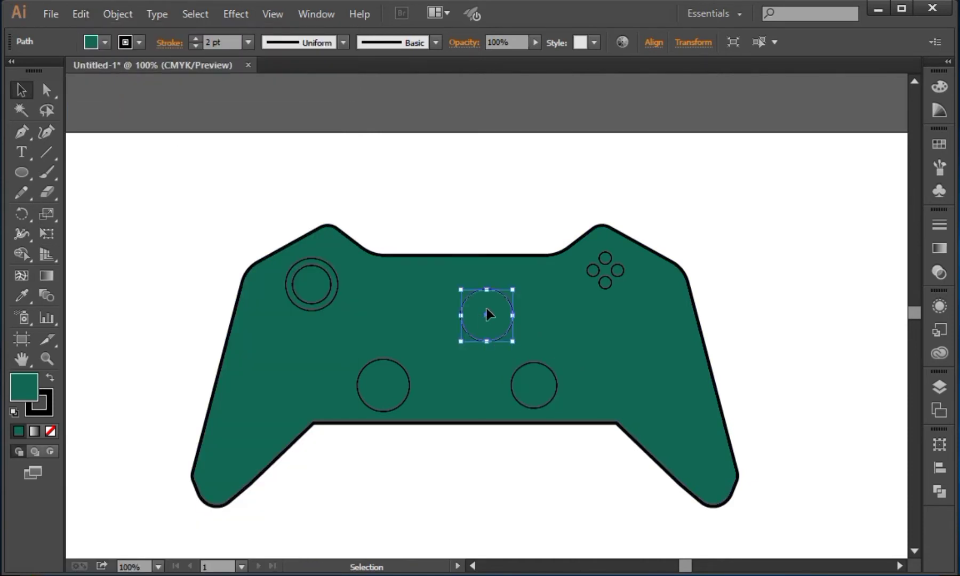
pyautogui.moveTo(486, 315); pyautogui.dragTo(551, 401)
pyautogui.click(744, 295)
pyautogui.press('space')
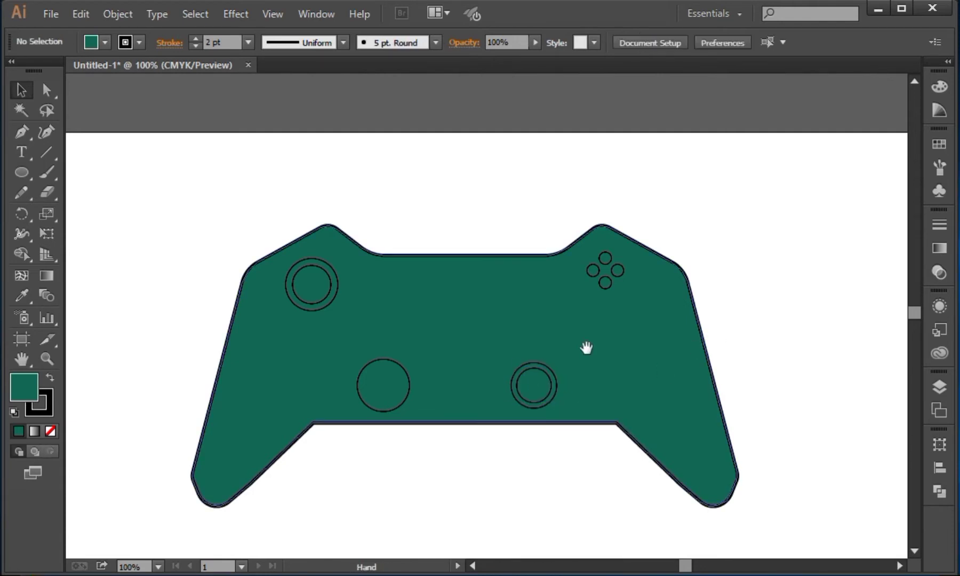
# Draw a narrow upright rectangle in the upper half of the lower-left circle
pyautogui.moveTo(587, 348); pyautogui.dragTo(697, 324)
pyautogui.hotkey('ctrl', '=')
pyautogui.hotkey('ctrl', '=')
pyautogui.hotkey('ctrl', '=')
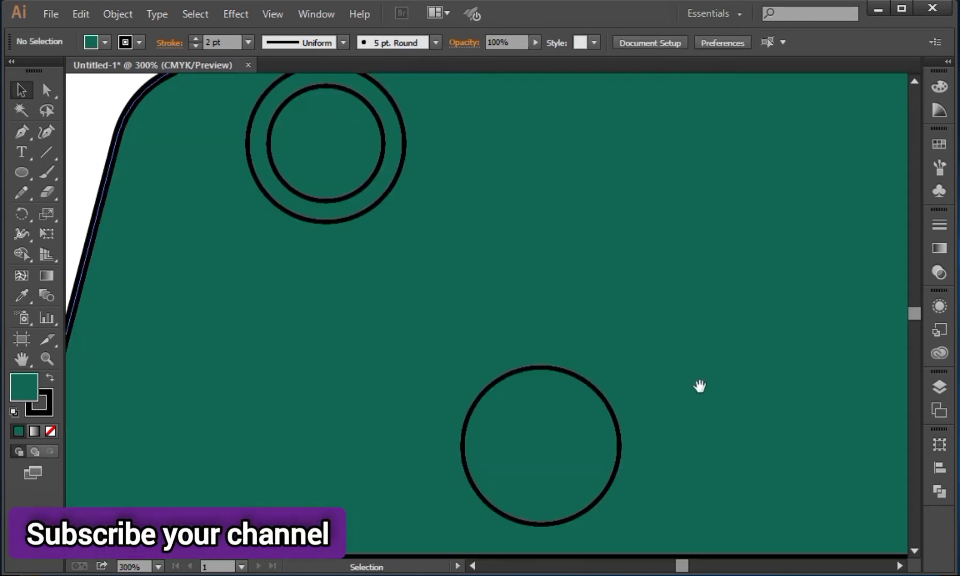
pyautogui.moveTo(700, 386); pyautogui.dragTo(675, 282)
pyautogui.moveTo(22, 171); pyautogui.dragTo(60, 169)
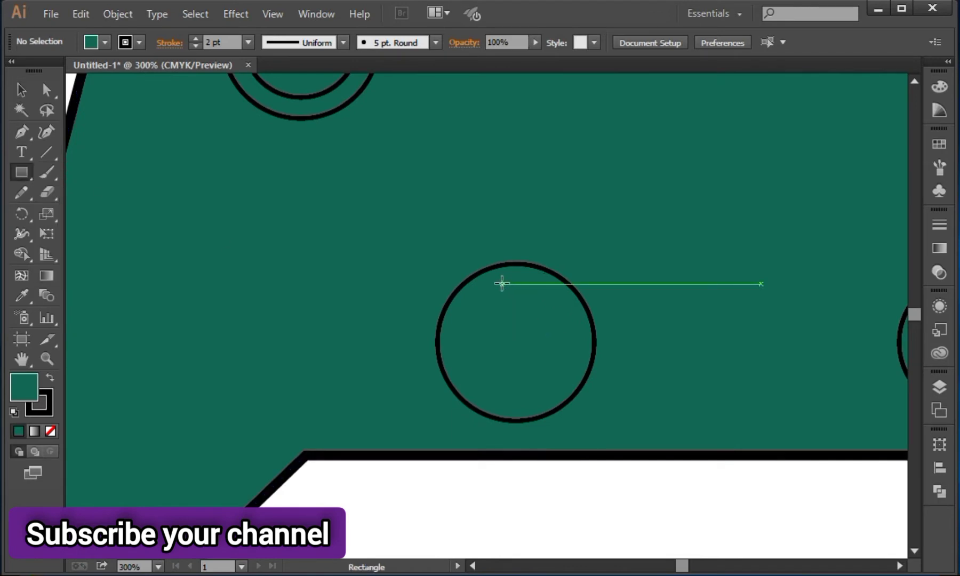
pyautogui.moveTo(499, 284); pyautogui.dragTo(528, 355)
# Add an anchor point at the middle of the narrow rectangle's bottom edge and pull it down into a point
pyautogui.moveTo(21, 131); pyautogui.dragTo(80, 151)
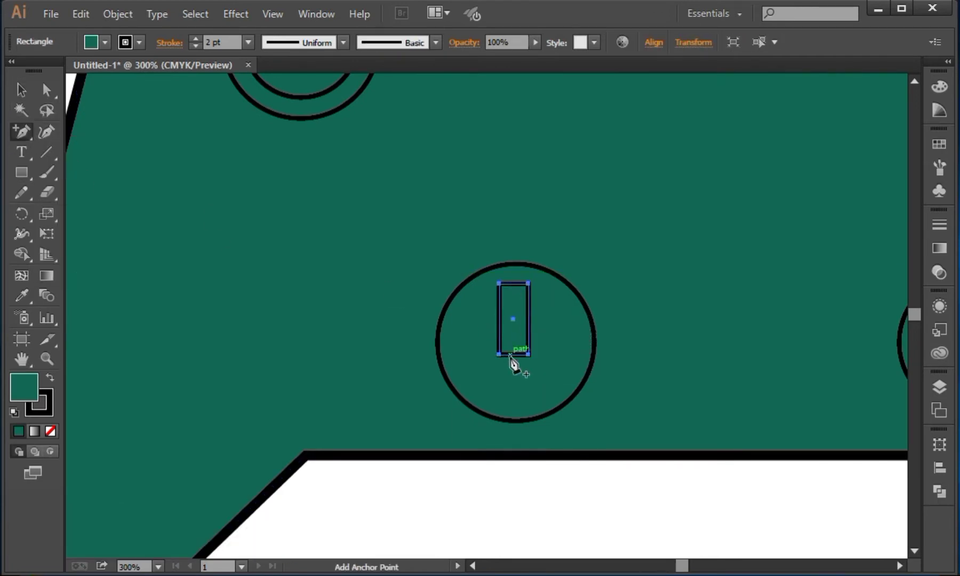
pyautogui.click(513, 355)
pyautogui.click(47, 90)
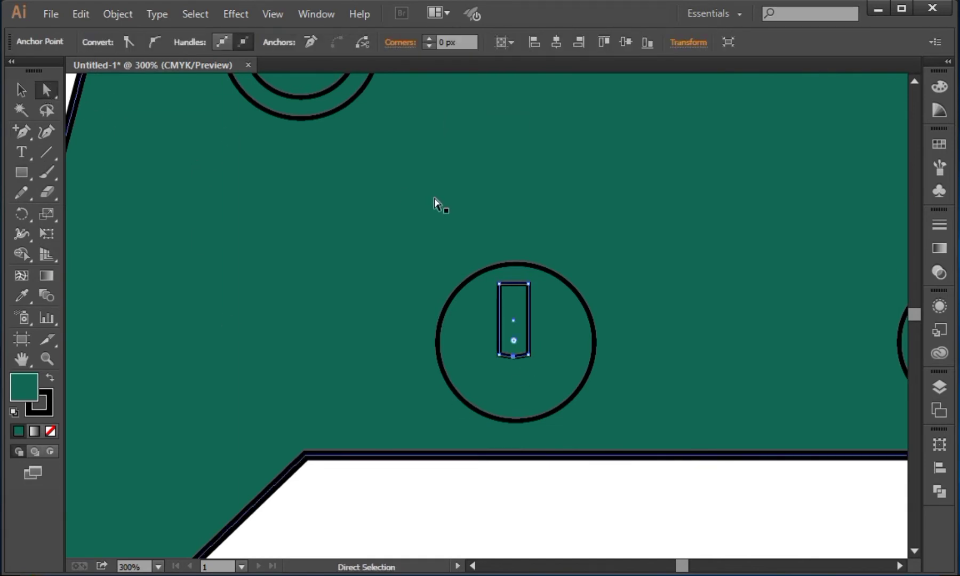
pyautogui.click(21, 90)
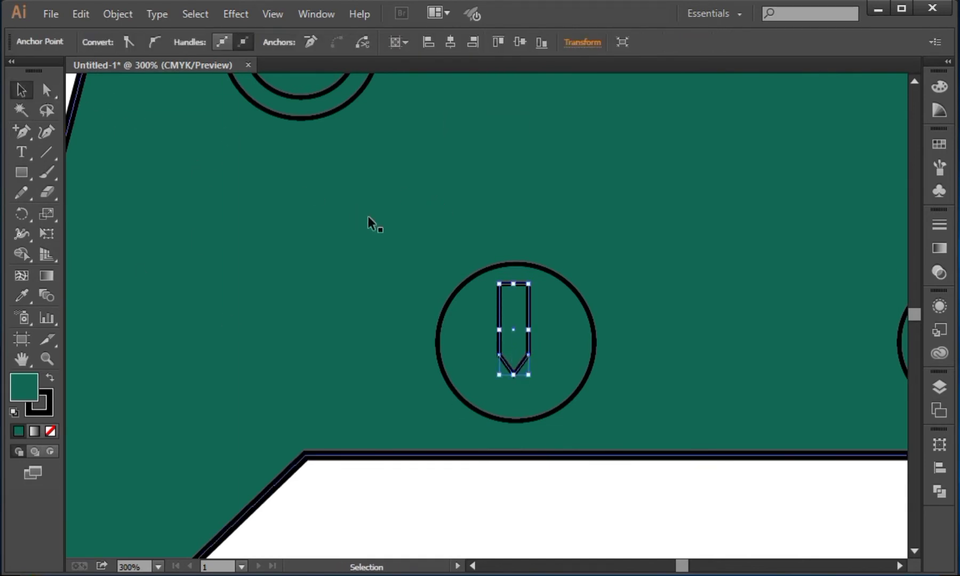
# Scale the pointed shape down to about half its size in the circle's upper part, keeping its stroke at 2 pt
pyautogui.hotkey('ctrl', '+')
pyautogui.hotkey('ctrl', '+')
pyautogui.hotkey('ctrl', '+')
pyautogui.moveTo(642, 331); pyautogui.dragTo(591, 273)
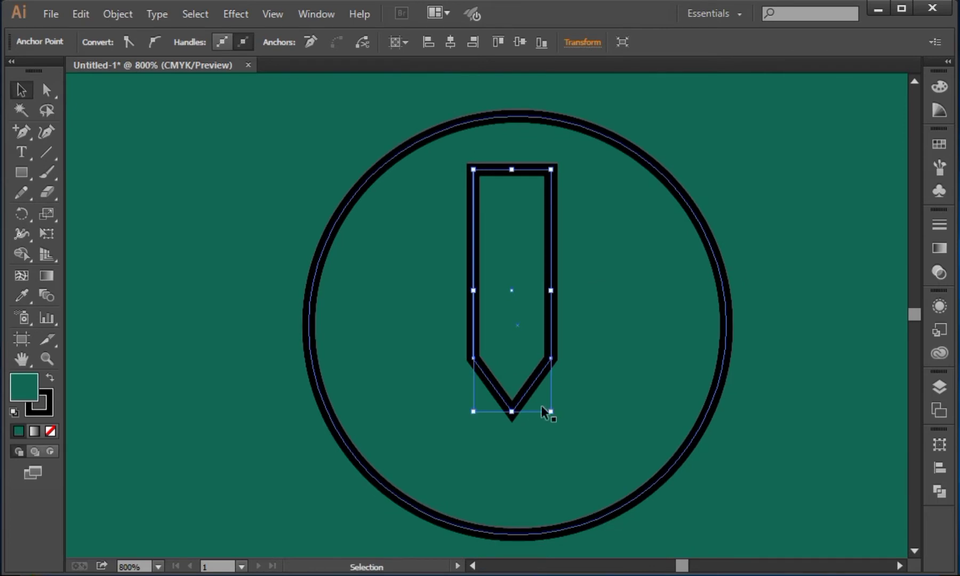
pyautogui.moveTo(551, 412); pyautogui.dragTo(533, 353)
pyautogui.moveTo(534, 259); pyautogui.dragTo(534, 213)
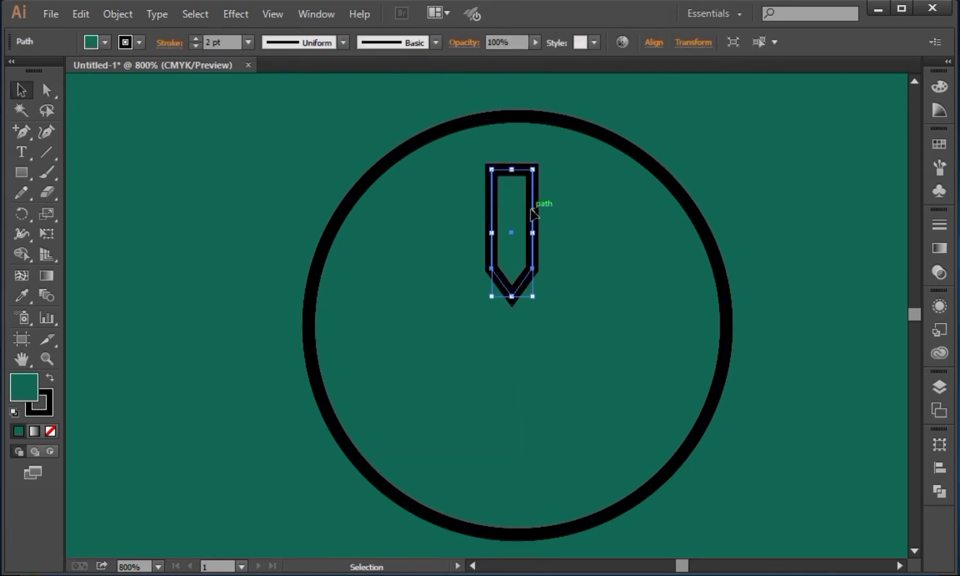
pyautogui.click(196, 46)
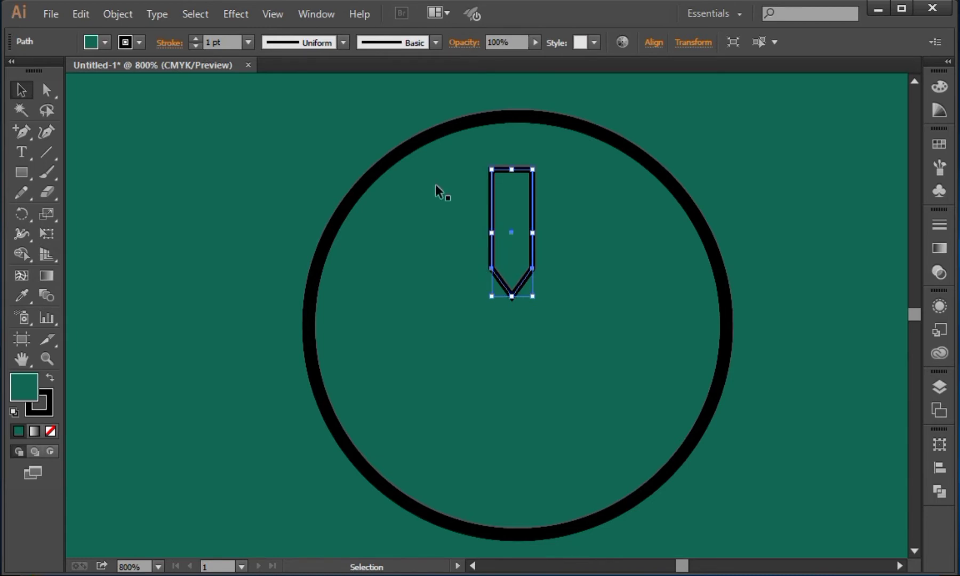
pyautogui.click(197, 39)
# Rotate a copy of the pointed shape 90° about its bottom tip and repeat it twice to form a four-armed cross
pyautogui.click(21, 214)
pyautogui.click(512, 296)
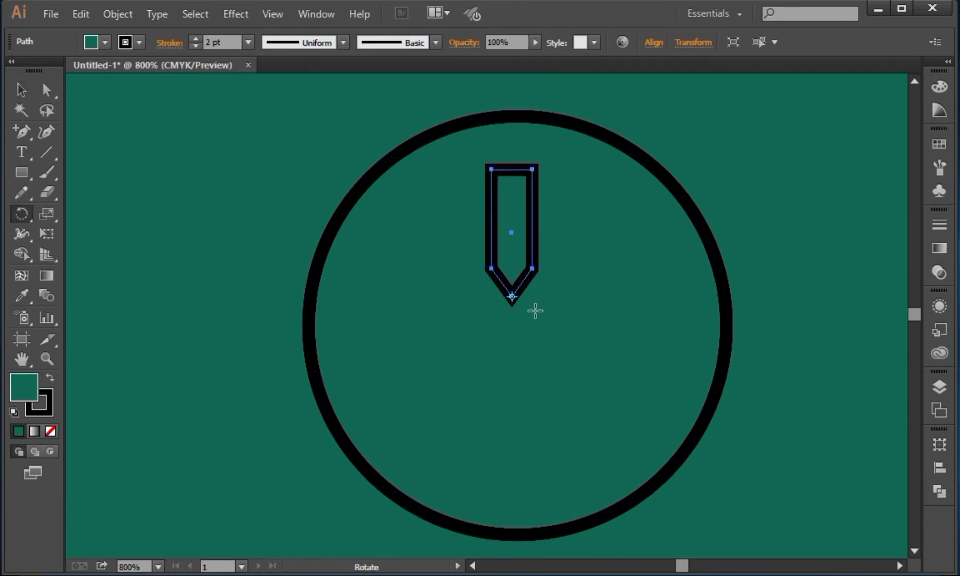
pyautogui.keyDown('alt'); pyautogui.click(511, 295); pyautogui.keyUp('alt')
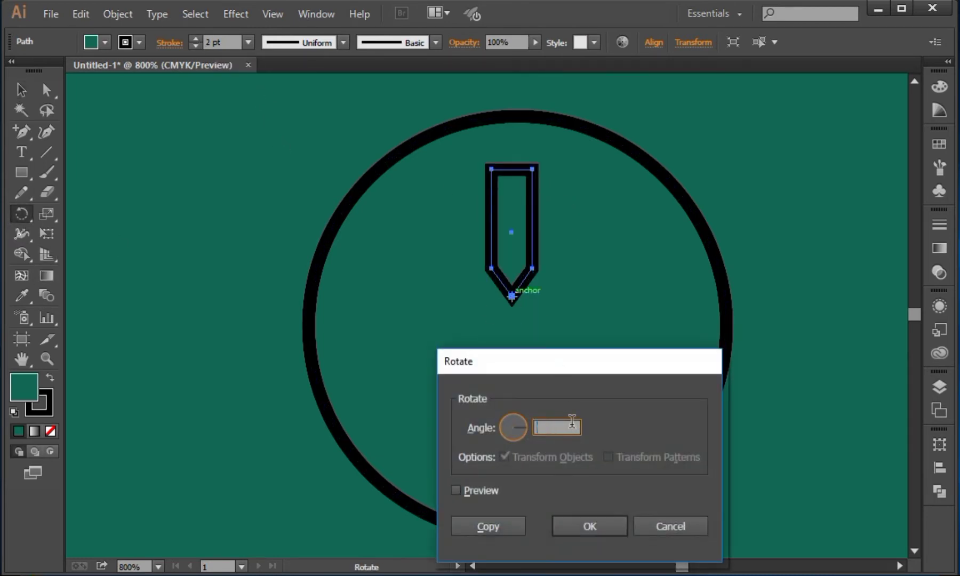
pyautogui.click(488, 487)
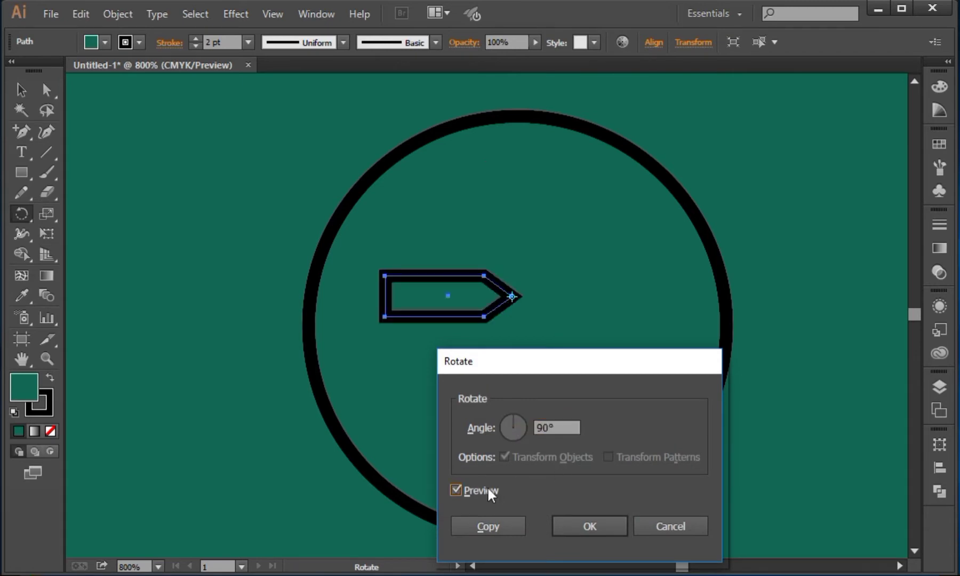
pyautogui.click(487, 487)
pyautogui.hotkey('alt', 'c')
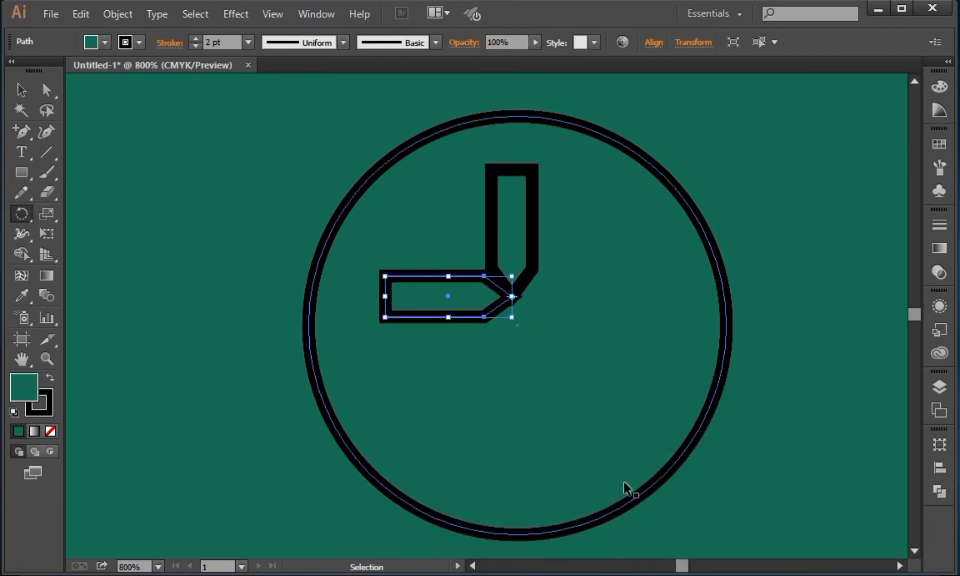
pyautogui.hotkey('ctrl', 'd')
pyautogui.hotkey('ctrl', 'd')
pyautogui.press('v')
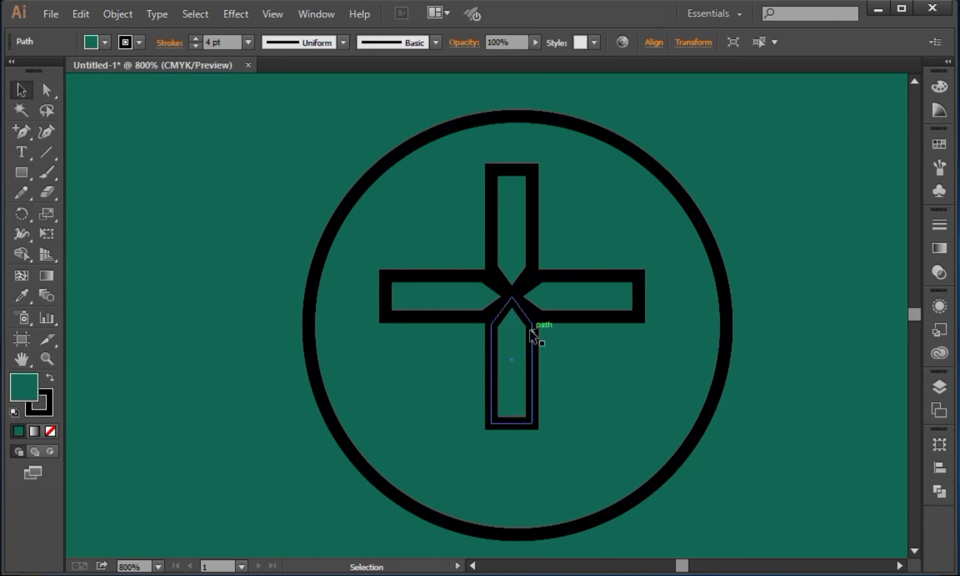
# Select all four arms of the cross and nudge them down to the centre of the lower-left circle
pyautogui.hotkey('ctrl', '-')
pyautogui.hotkey('ctrl', '-')
pyautogui.hotkey('ctrl', '-')
pyautogui.hotkey('ctrl', '-')
pyautogui.hotkey('ctrl', '-')
pyautogui.hotkey('ctrl', '-')
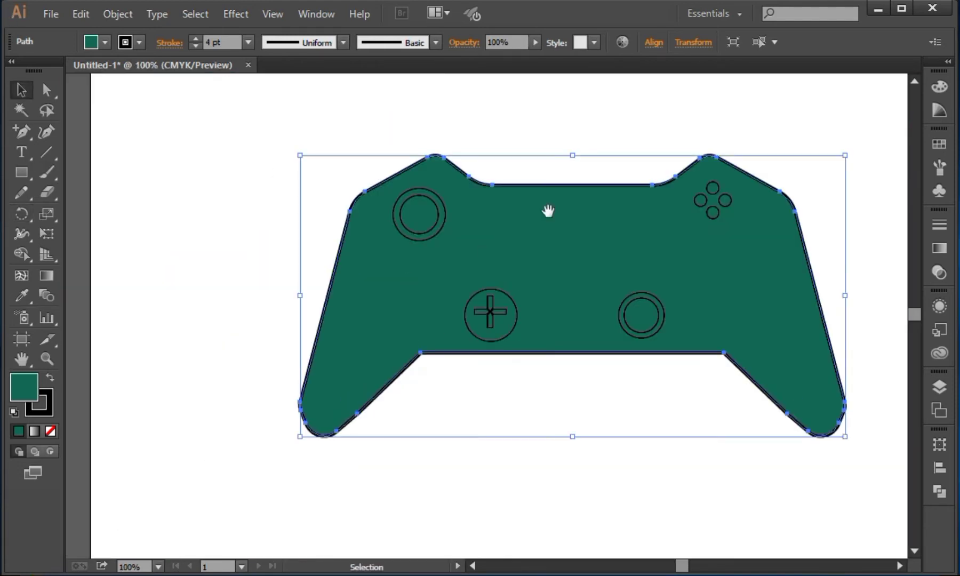
pyautogui.hotkey('ctrl', 'shift', 'a')
pyautogui.hotkey('ctrl', '+')
pyautogui.hotkey('ctrl', '+')
pyautogui.hotkey('ctrl', '+')
pyautogui.hotkey('ctrl', '+')
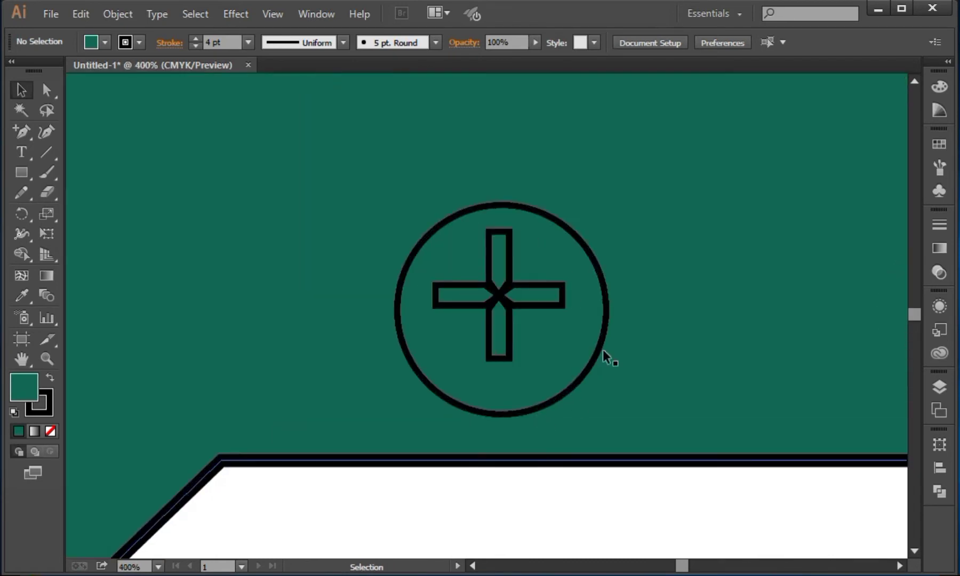
pyautogui.click(509, 320)
pyautogui.keyDown('shift'); pyautogui.click(499, 293); pyautogui.keyUp('shift')
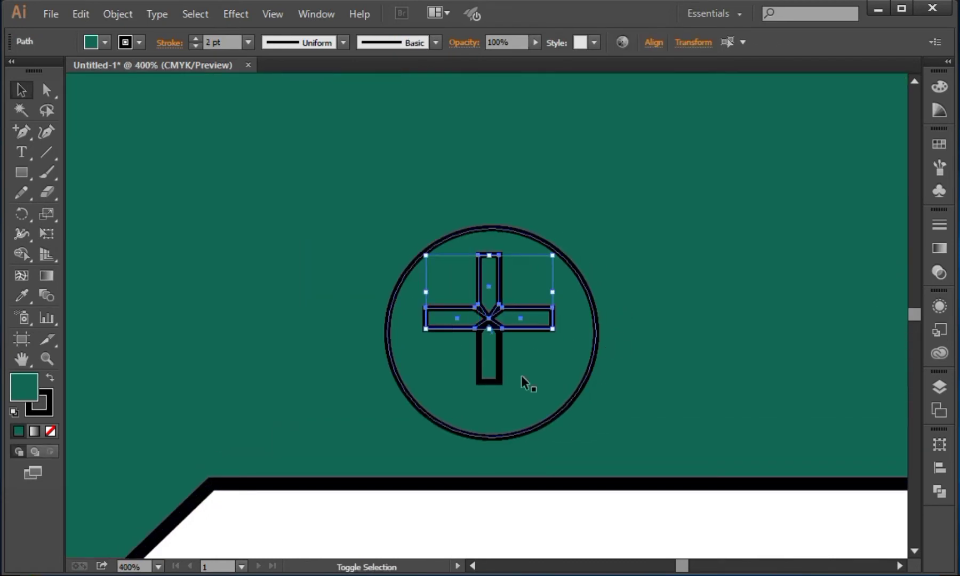
pyautogui.press('Down')
pyautogui.press('Down')
pyautogui.press('Down')
pyautogui.press('Down')
pyautogui.press('Down')
pyautogui.press('Down')
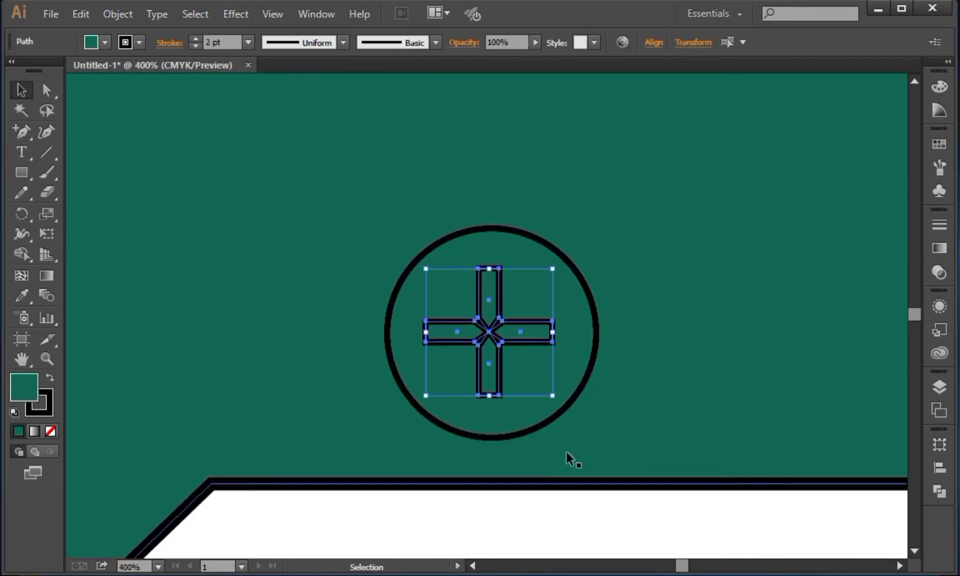
pyautogui.hotkey('ctrl', 'shift', 'a')
# Draw a wide rectangle on the empty area above the controller's upper-left shoulder
pyautogui.press('space')
pyautogui.moveTo(198, 184); pyautogui.dragTo(388, 504)
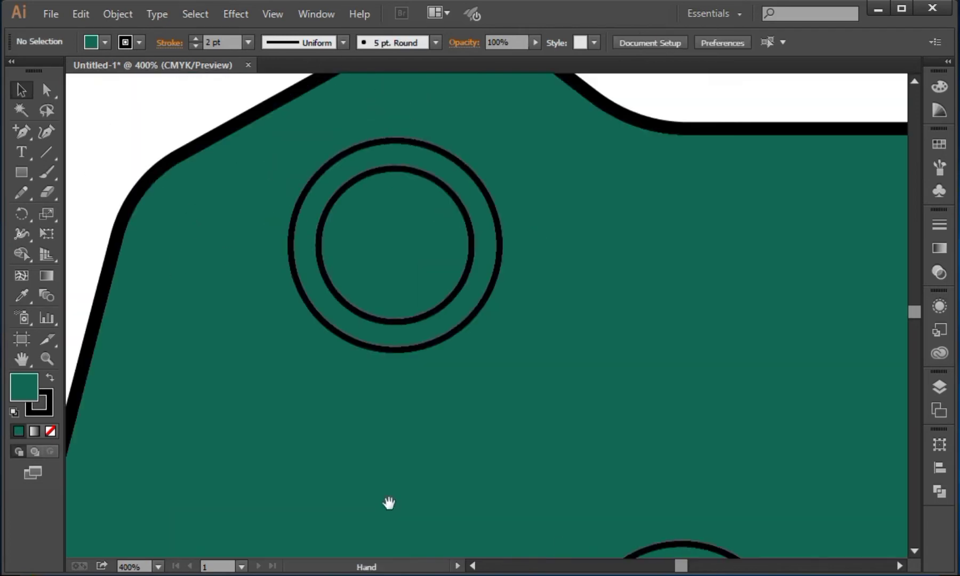
pyautogui.moveTo(388, 297); pyautogui.dragTo(469, 503)
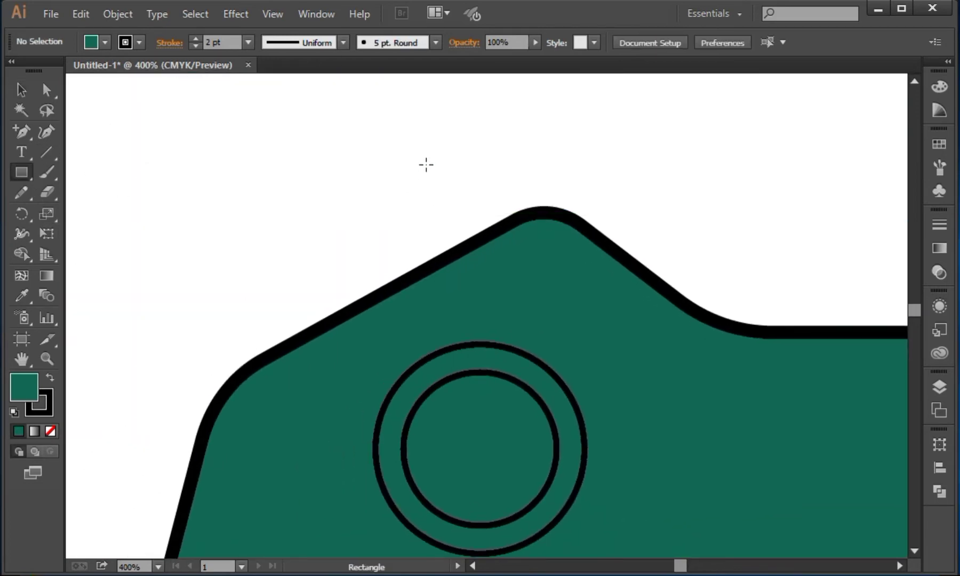
pyautogui.moveTo(427, 165)
pyautogui.mouseDown()
pyautogui.moveTo(229, 210)
pyautogui.moveTo(221, 231)
pyautogui.mouseUp()
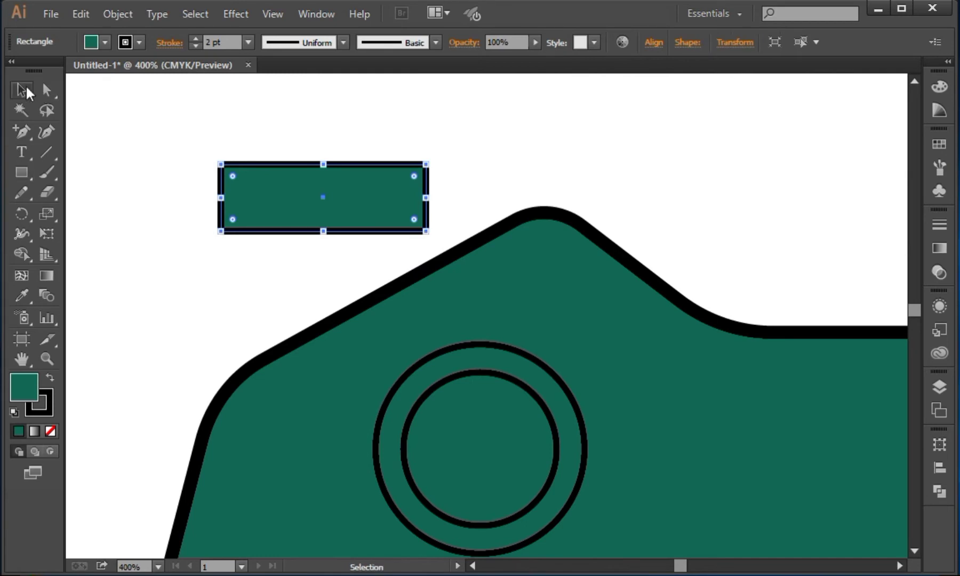
# Rotate the rectangle to follow the sloped upper-left shoulder and place it overlapping the controller's edge
pyautogui.moveTo(438, 155); pyautogui.dragTo(410, 129)
pyautogui.moveTo(336, 194); pyautogui.dragTo(379, 255)
pyautogui.moveTo(445, 182); pyautogui.dragTo(442, 169)
pyautogui.moveTo(403, 239); pyautogui.dragTo(408, 256)
pyautogui.moveTo(443, 183); pyautogui.dragTo(442, 184)
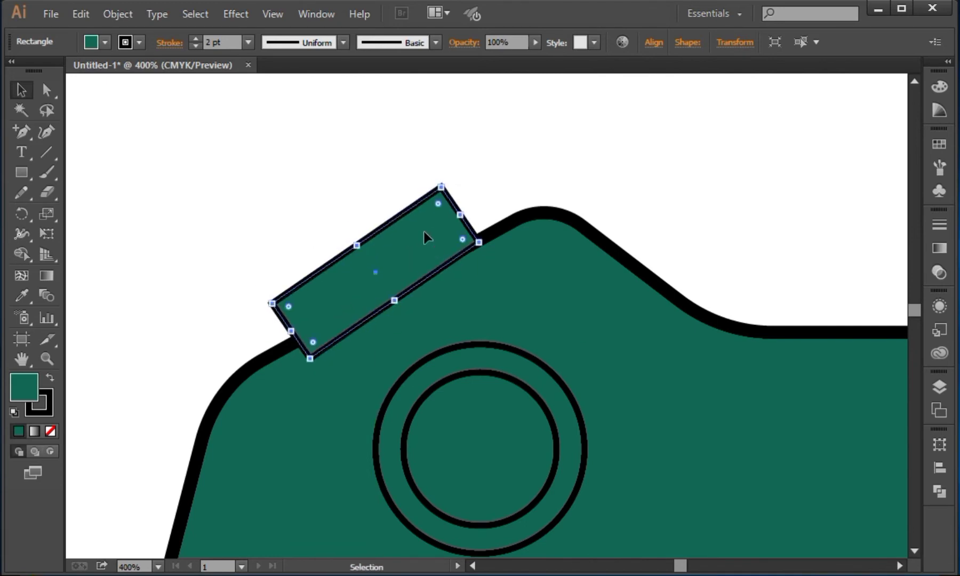
# Send the shoulder rectangle behind the controller body and fine-tune its rotation to match the slope
pyautogui.rightClick(425, 232)
pyautogui.moveTo(524, 470)
pyautogui.click(631, 523)
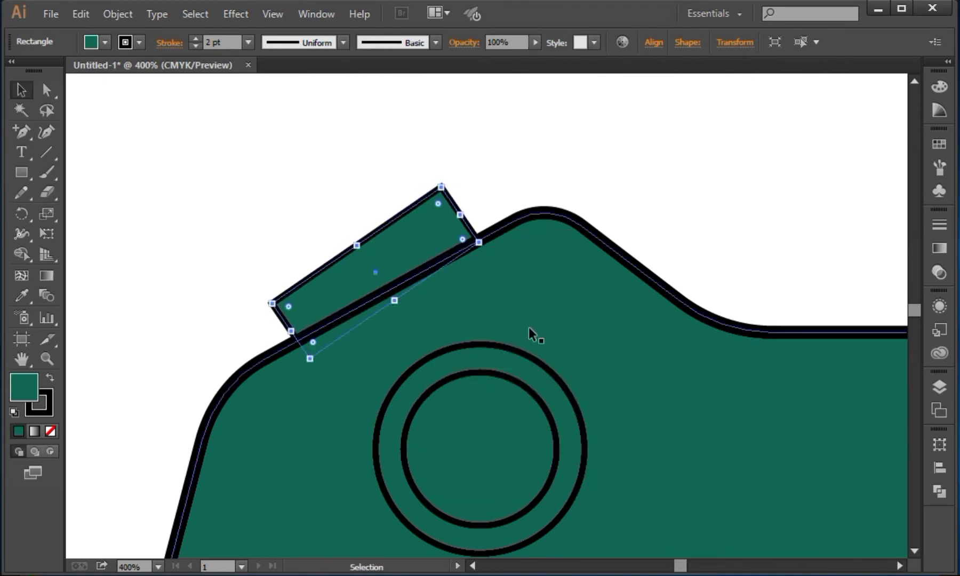
pyautogui.moveTo(451, 184); pyautogui.dragTo(452, 181)
pyautogui.click(453, 180)
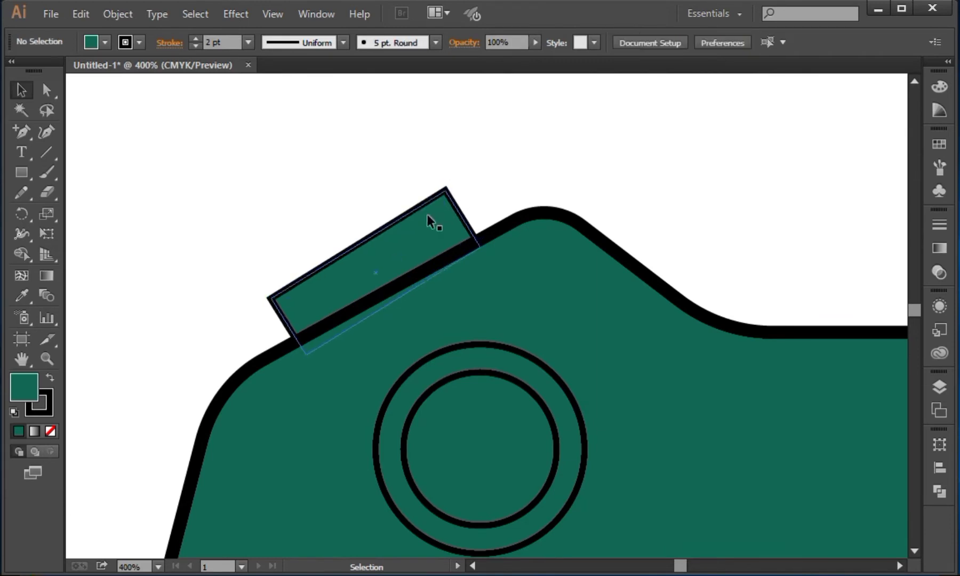
# Round the two outer corners of the shoulder rectangle
pyautogui.click(429, 215)
pyautogui.click(47, 89)
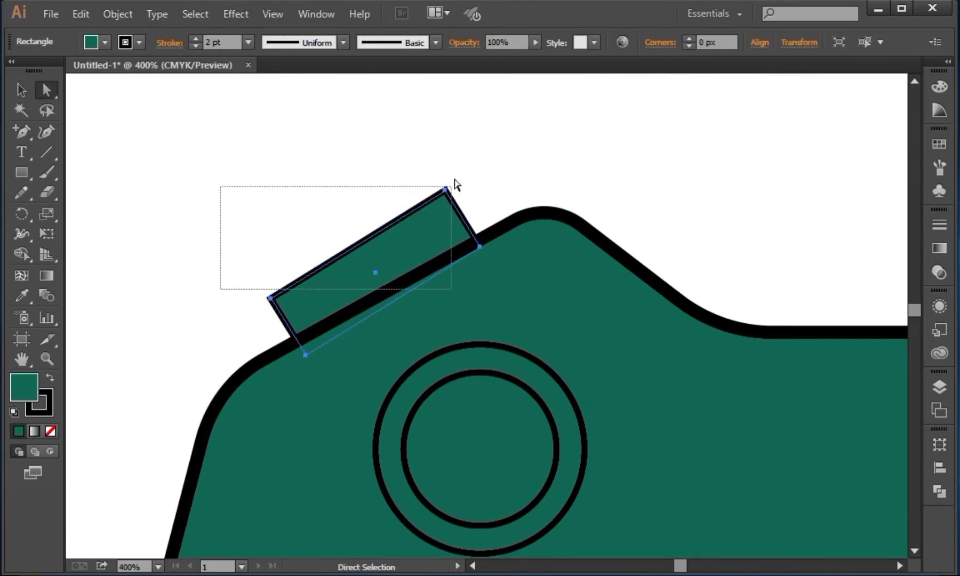
pyautogui.moveTo(454, 180); pyautogui.dragTo(278, 294)
pyautogui.click(271, 297)
pyautogui.keyDown('shift'); pyautogui.click(446, 190); pyautogui.keyUp('shift')
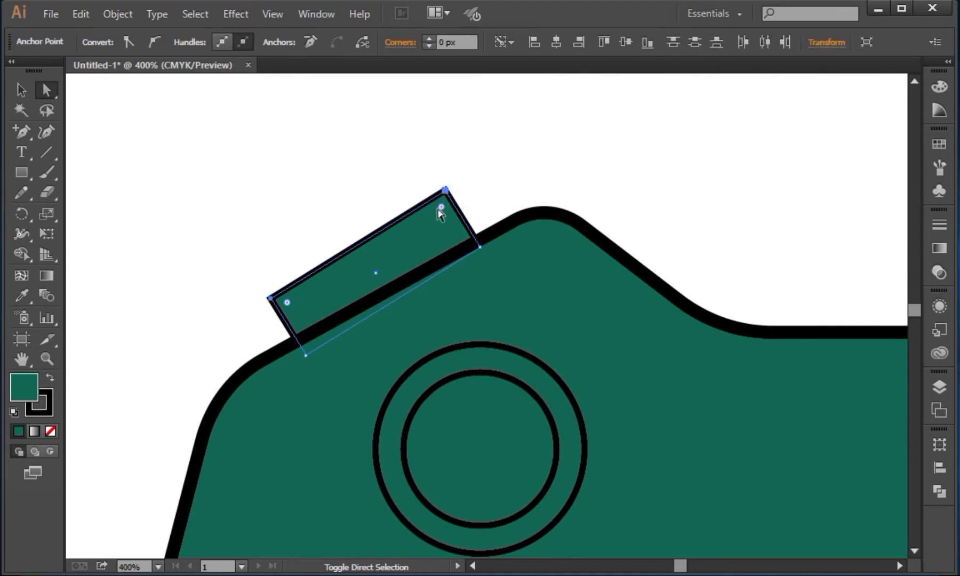
pyautogui.moveTo(444, 210); pyautogui.dragTo(457, 223)
pyautogui.click(339, 190)
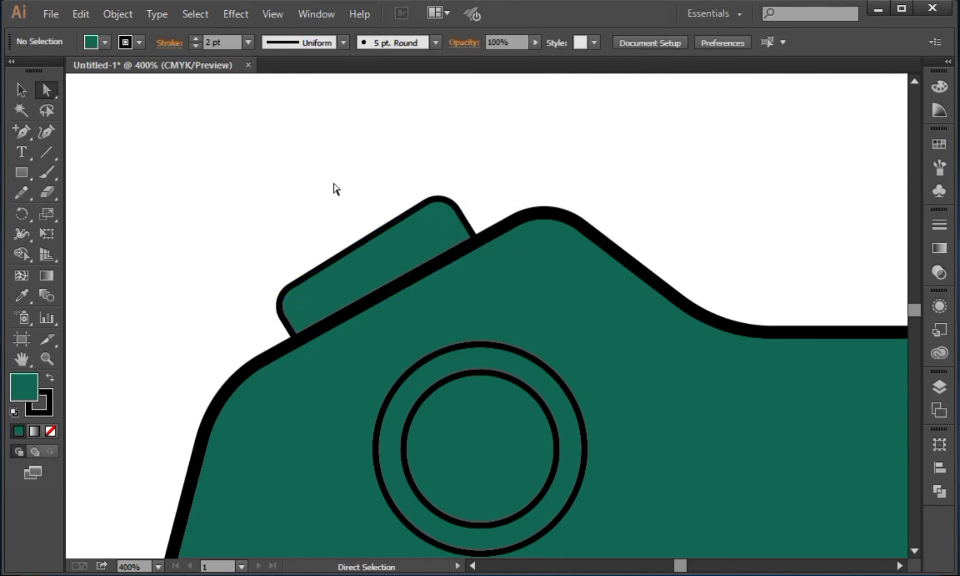
# Create a copy of the left shoulder button reflected across the vertical axis
pyautogui.hotkey('ctrl', '=')
pyautogui.hotkey('ctrl', '=')
pyautogui.hotkey('ctrl', '=')
pyautogui.hotkey('ctrl', '-')
pyautogui.hotkey('ctrl', '-')
pyautogui.hotkey('ctrl', '-')
pyautogui.hotkey('ctrl', '-')
pyautogui.hotkey('ctrl', '-')
pyautogui.hotkey('ctrl', '-')
pyautogui.hotkey('ctrl', '-')
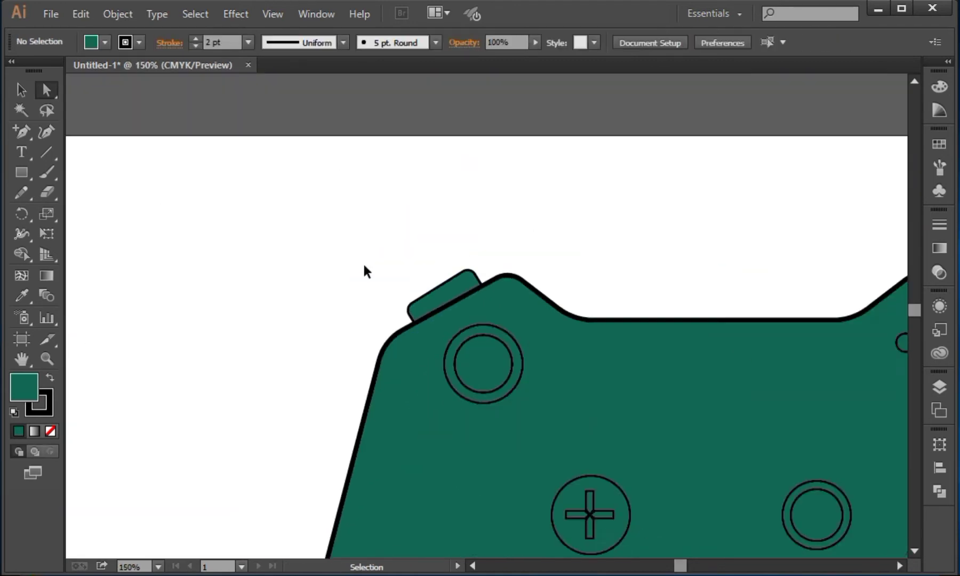
pyautogui.moveTo(510, 295); pyautogui.dragTo(370, 275)
pyautogui.click(325, 270)
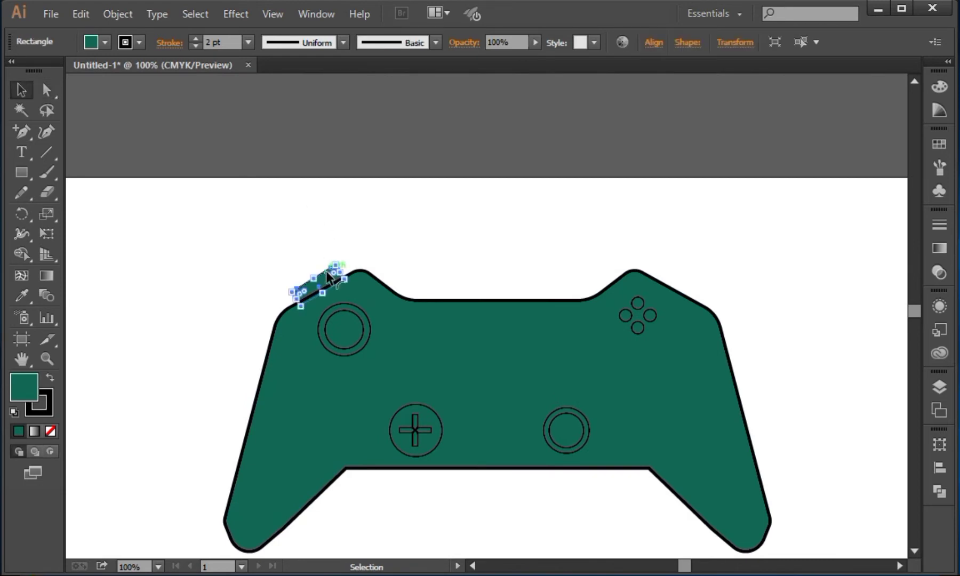
pyautogui.rightClick(326, 276)
pyautogui.click(542, 558)
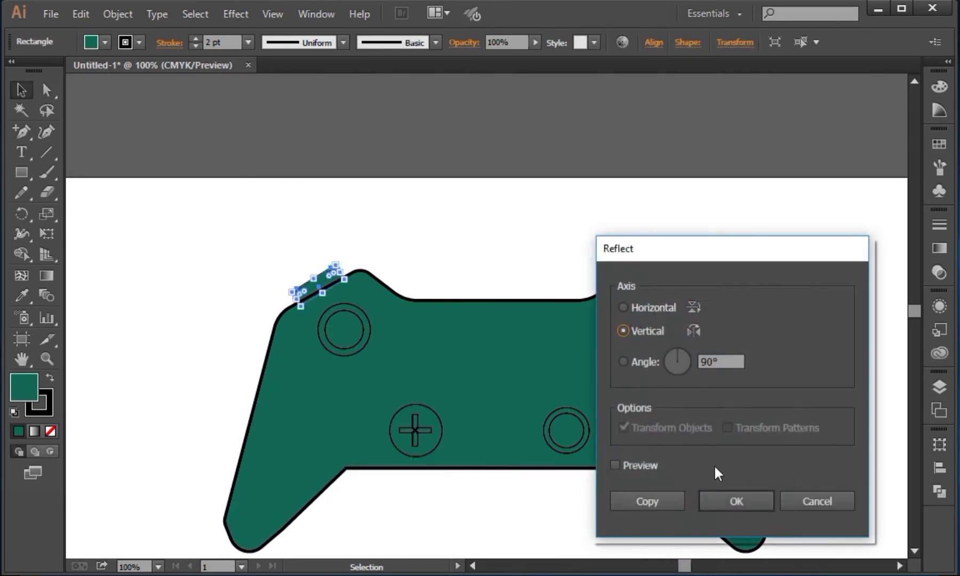
pyautogui.click(634, 466)
pyautogui.click(638, 500)
pyautogui.moveTo(328, 277); pyautogui.dragTo(475, 278)
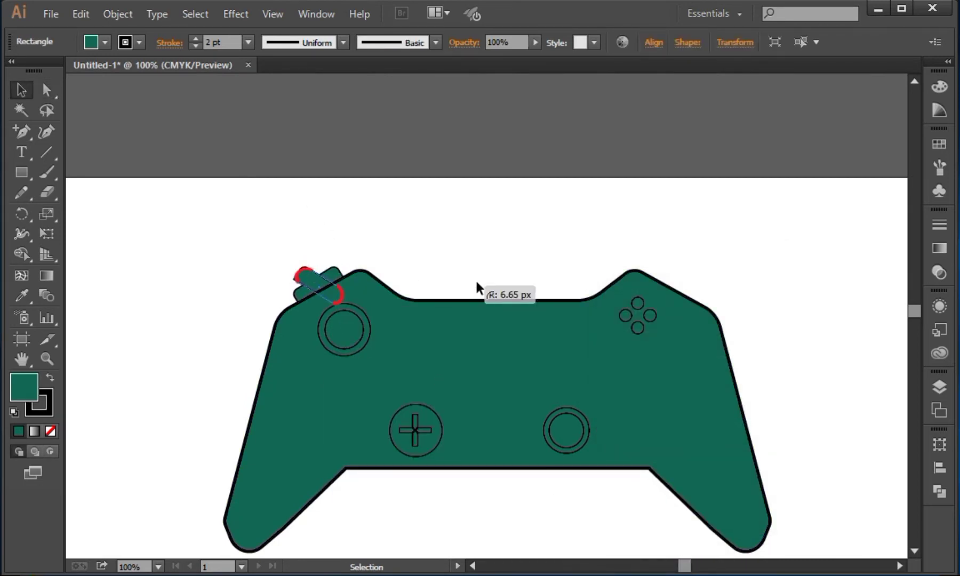
pyautogui.click(527, 272)
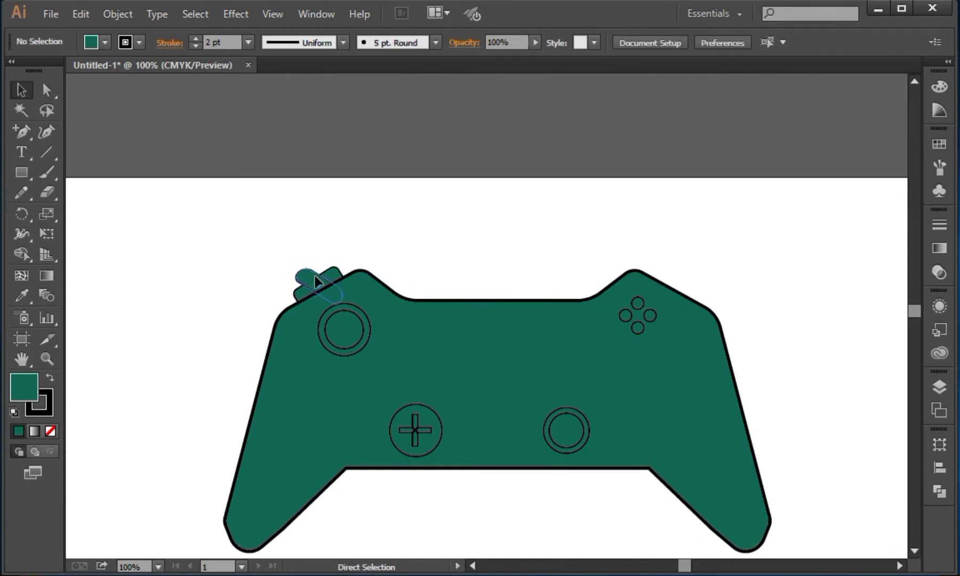
pyautogui.hotkey('ctrl', 'z')
# Move the reflected shoulder button onto the controller's upper-right slope and nudge it slightly up and right into place
pyautogui.moveTo(316, 287); pyautogui.dragTo(664, 255)
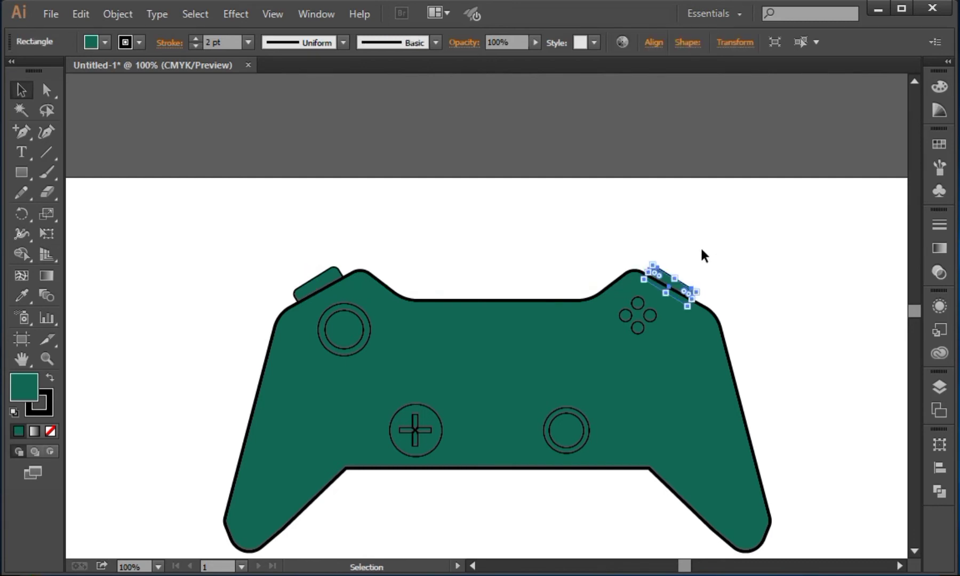
pyautogui.click(717, 281)
pyautogui.click(681, 291)
pyautogui.click(675, 280)
pyautogui.press('Up')
pyautogui.press('Up')
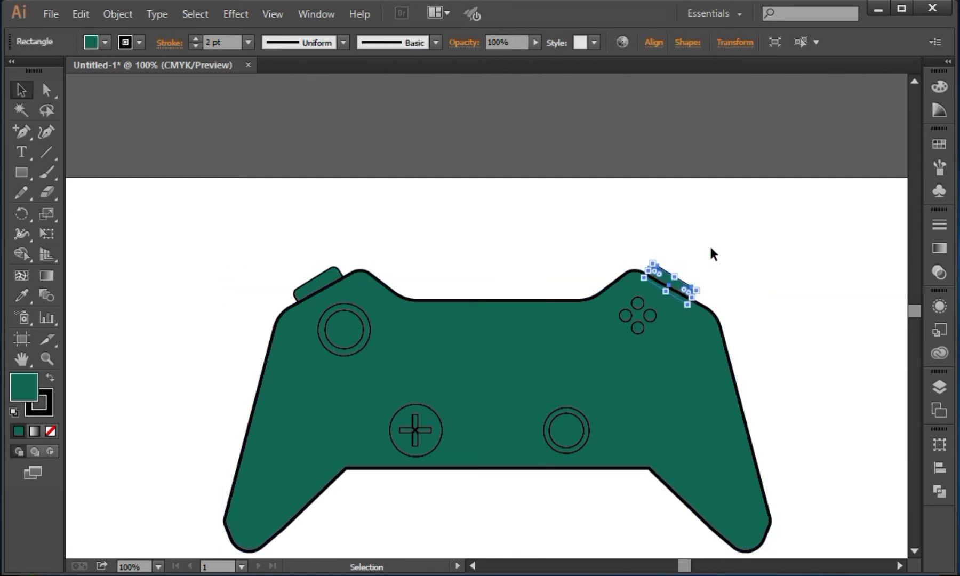
pyautogui.press('Right')
pyautogui.press('Right')
pyautogui.click(711, 247)
pyautogui.press('space')
pyautogui.moveTo(754, 290); pyautogui.dragTo(733, 248)
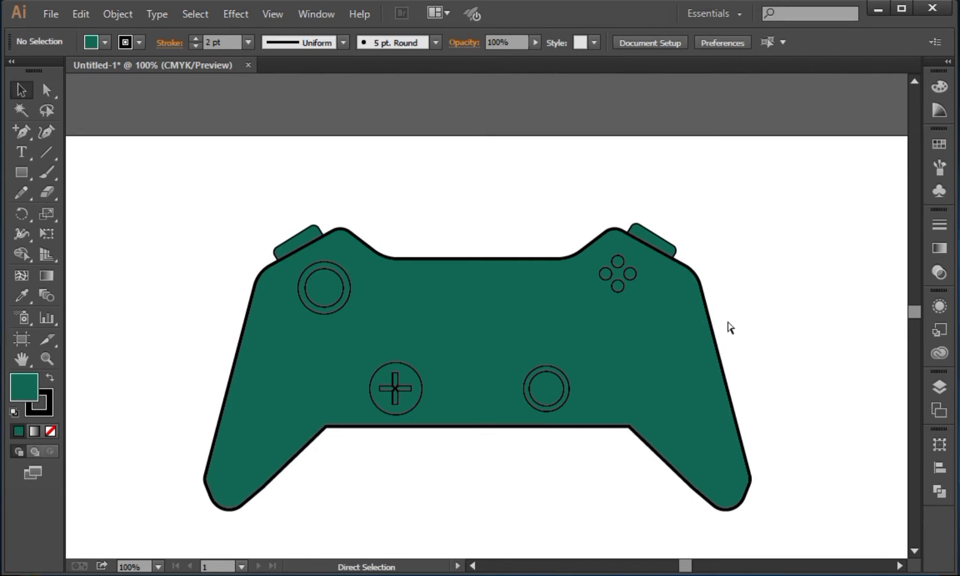
pyautogui.hotkey('ctrl', '=')
pyautogui.hotkey('ctrl', '=')
pyautogui.press('space')
pyautogui.moveTo(607, 347); pyautogui.dragTo(810, 418)
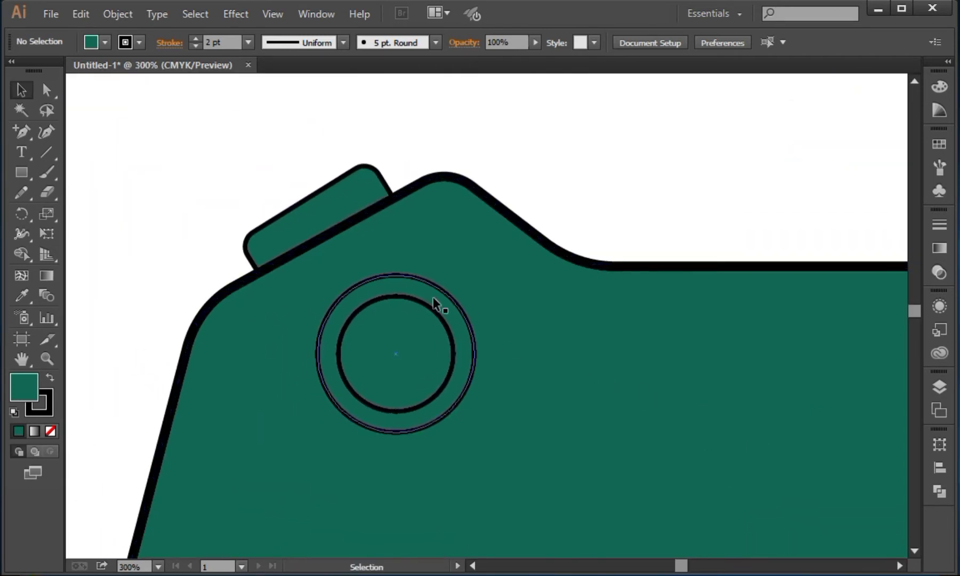
# Make two copies of the left thumbstick's outer circle, each offset slightly down and to the right of the previous one
pyautogui.hotkey('ctrl', '=')
pyautogui.hotkey('ctrl', '=')
pyautogui.press('space')
pyautogui.moveTo(630, 341); pyautogui.dragTo(662, 256)
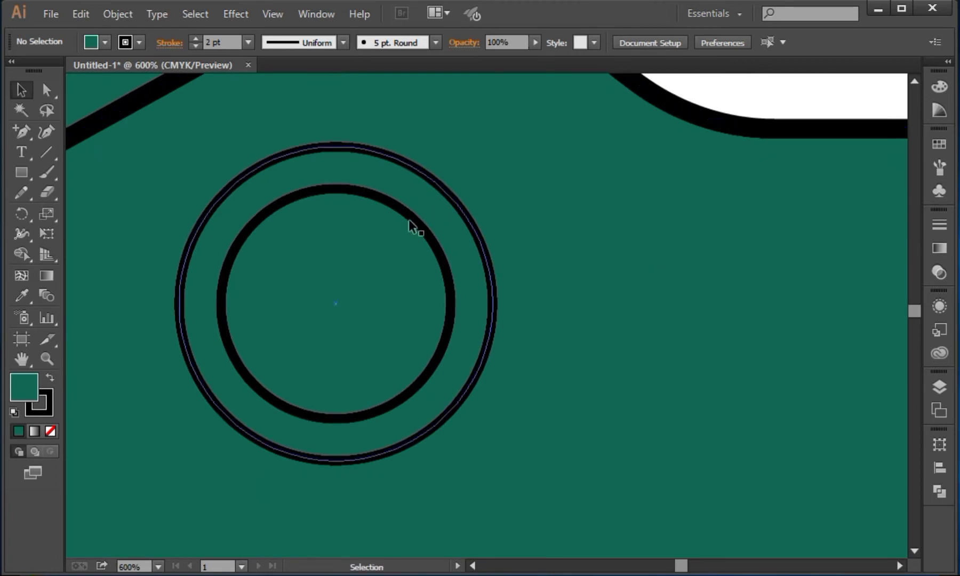
pyautogui.click(298, 151)
pyautogui.moveTo(246, 169); pyautogui.dragTo(258, 188)
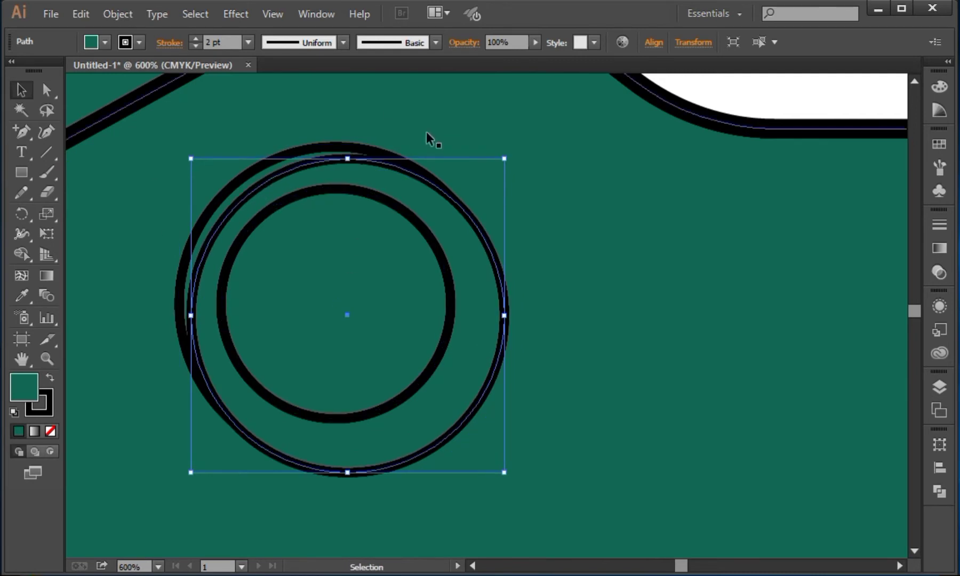
pyautogui.hotkey('ctrl', 'shift', 'a')
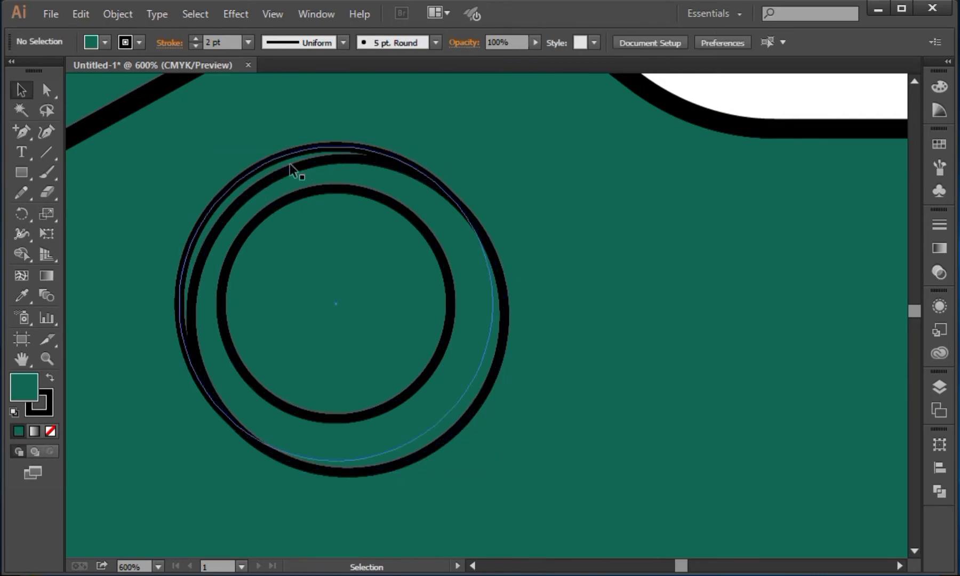
pyautogui.moveTo(292, 172); pyautogui.dragTo(304, 181)
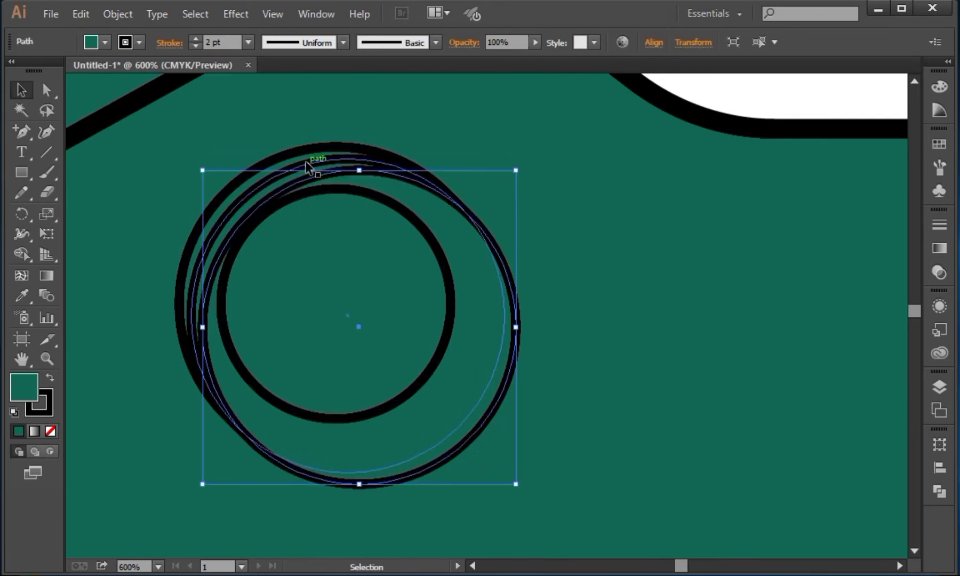
# Select the two offset circle copies and build a light grey crescent from their upper-left sliver with Shape Builder
pyautogui.click(308, 165)
pyautogui.keyDown('shift'); pyautogui.click(310, 180); pyautogui.keyUp('shift')
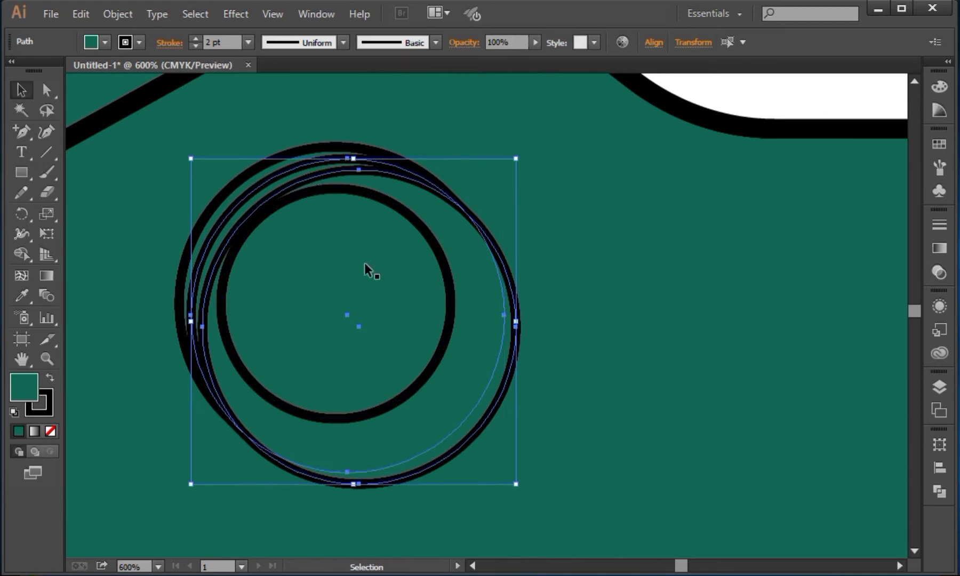
pyautogui.click(21, 254)
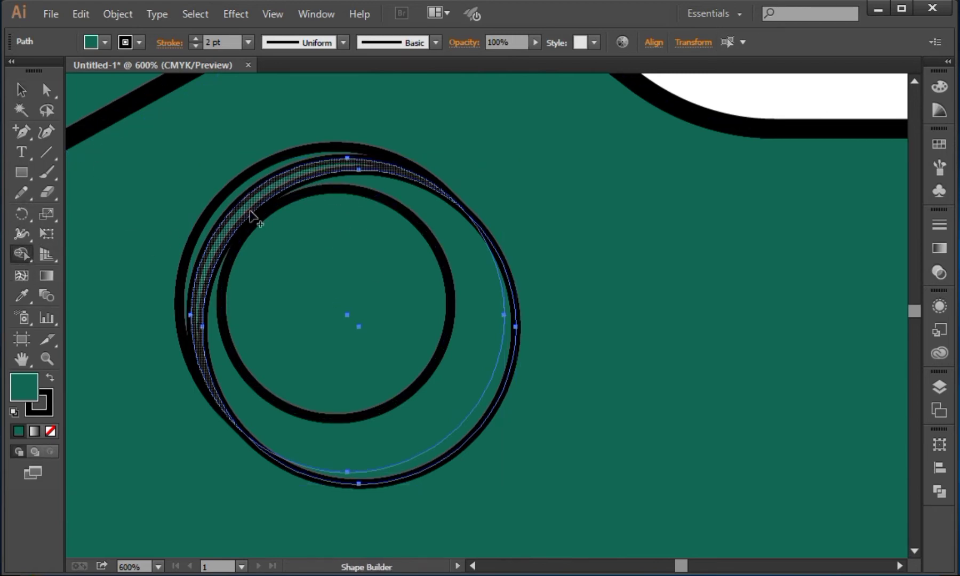
pyautogui.click(106, 43)
pyautogui.click(127, 120)
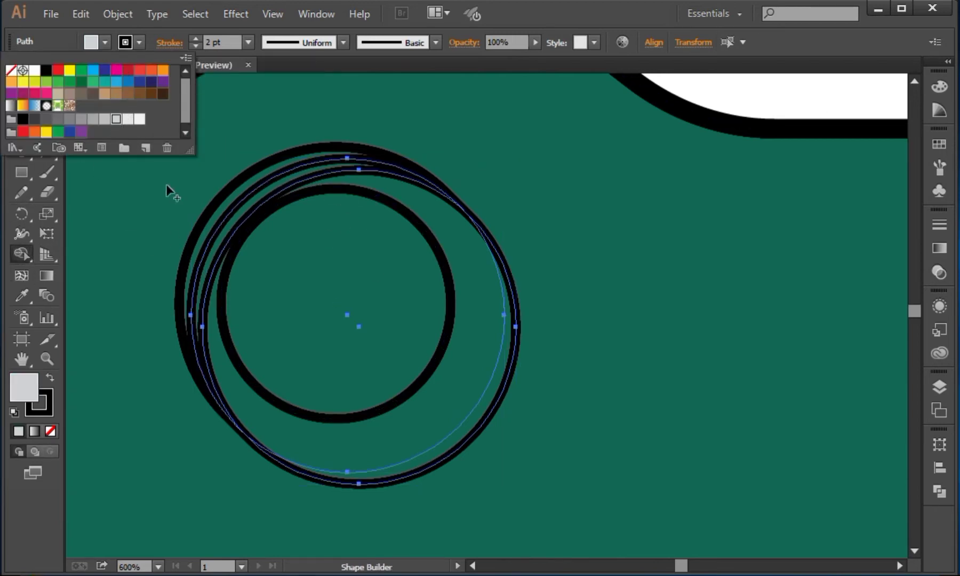
pyautogui.click(231, 224)
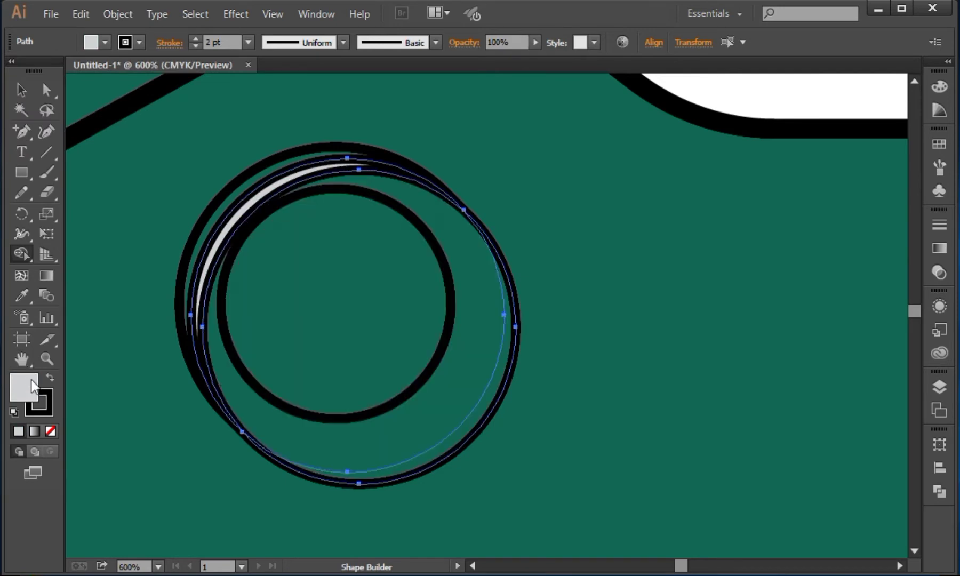
# Build a darker grey crescent from the lower-right sliver and remove the overlapping middle area of the two copies
pyautogui.click(107, 44)
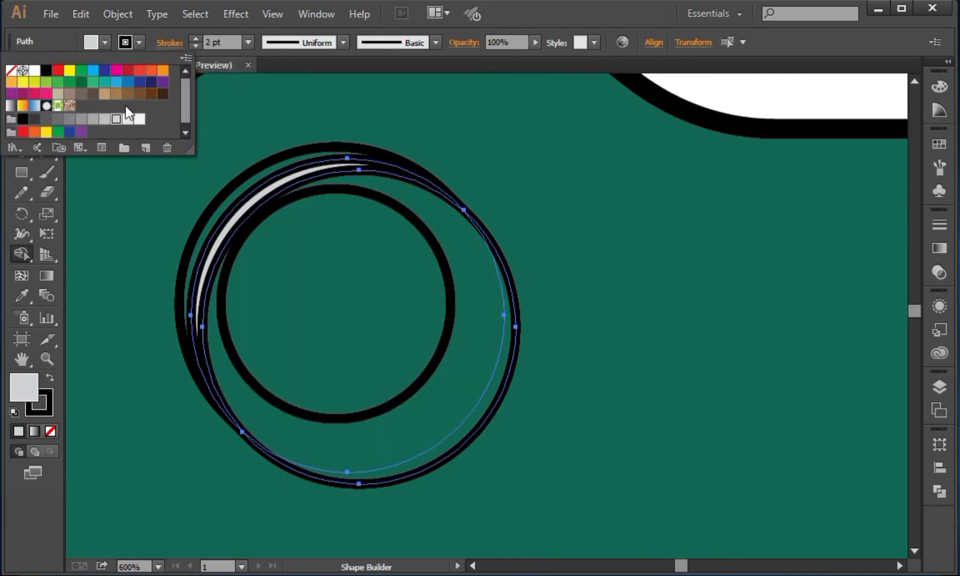
pyautogui.click(452, 425)
pyautogui.click(468, 429)
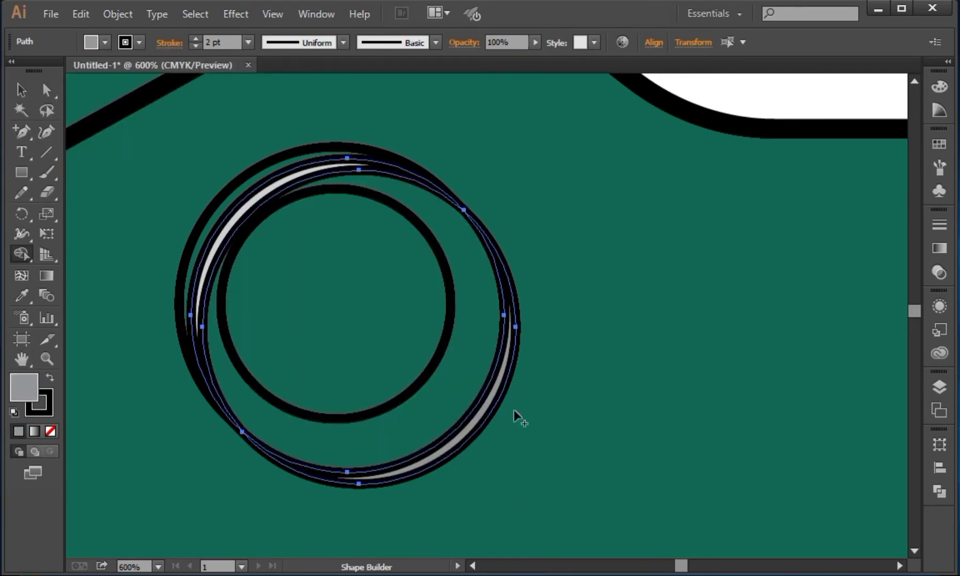
pyautogui.keyDown('alt'); pyautogui.click(380, 224); pyautogui.keyUp('alt')
pyautogui.press('v')
pyautogui.hotkey('ctrl', 'shift', 'a')
# Move the light crescent out to the right of the thumbstick and remove the stroke from both crescents
pyautogui.moveTo(342, 165); pyautogui.dragTo(687, 166)
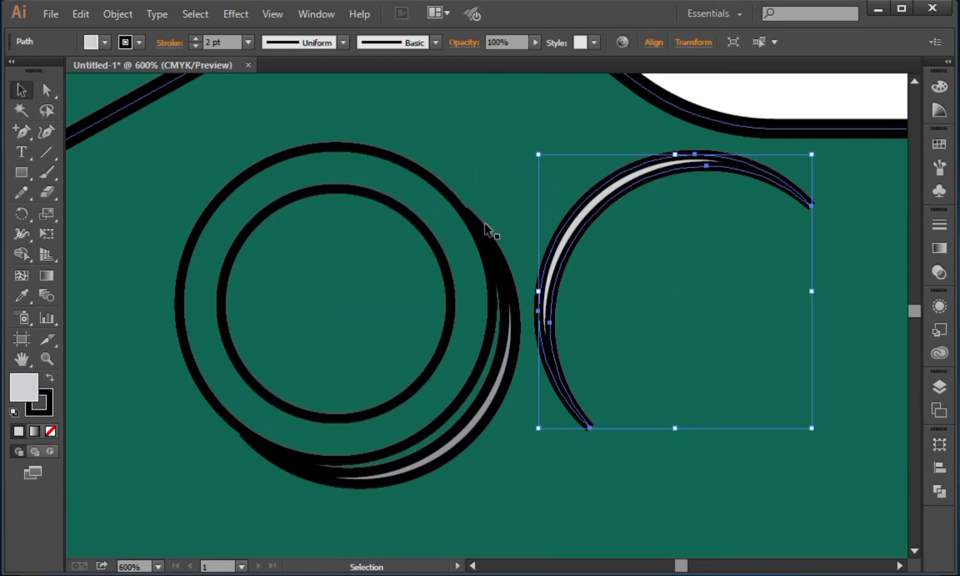
pyautogui.keyDown('shift'); pyautogui.click(511, 376); pyautogui.keyUp('shift')
pyautogui.click(248, 42)
pyautogui.click(51, 413)
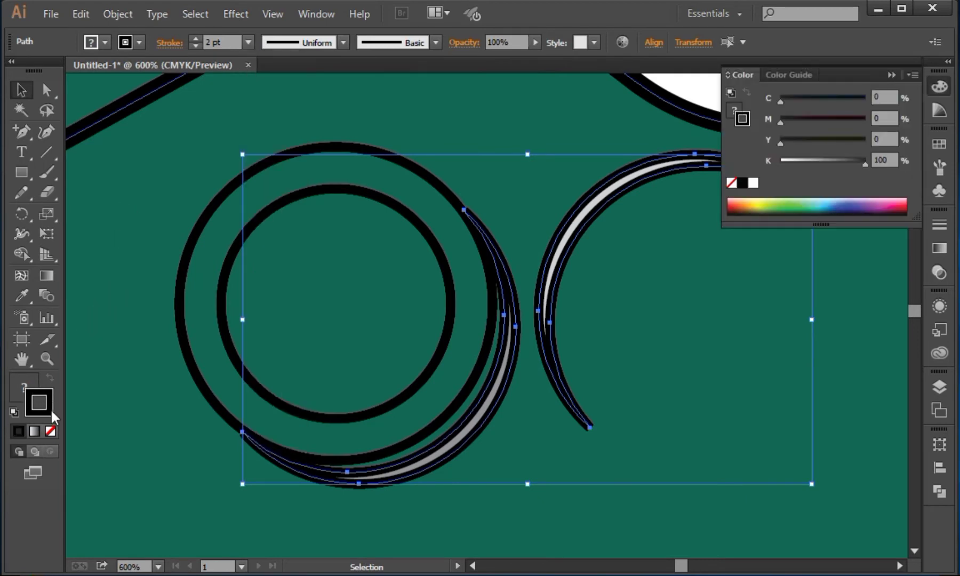
pyautogui.click(50, 431)
pyautogui.click(892, 75)
pyautogui.click(635, 193)
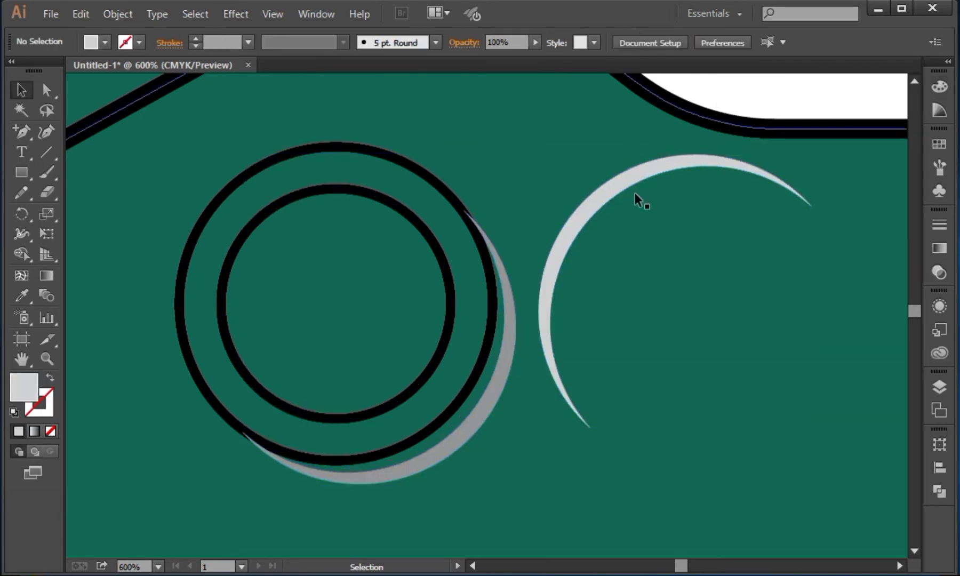
# Place the light crescent along the upper-left edge of the thumbstick's outer circle
pyautogui.moveTo(635, 193); pyautogui.dragTo(265, 188)
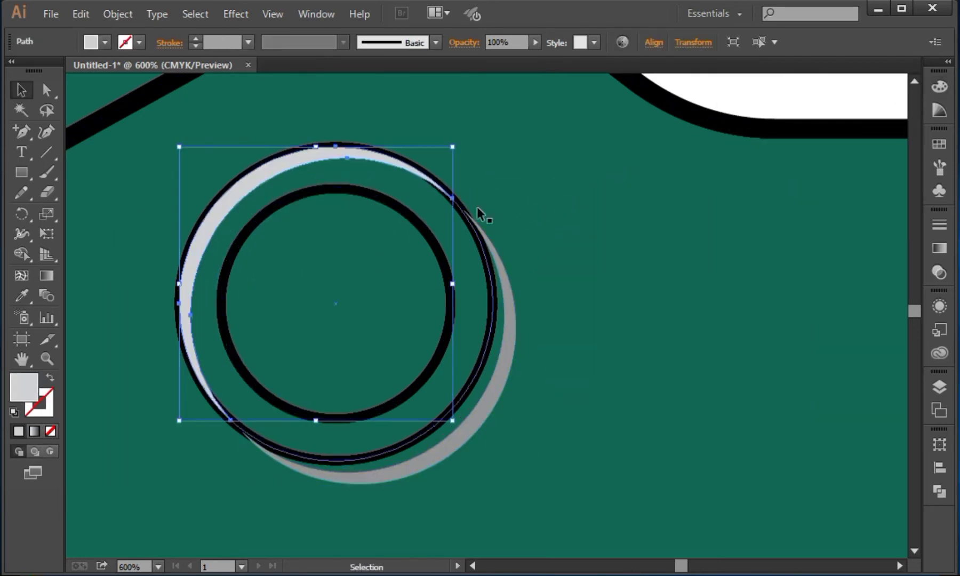
pyautogui.moveTo(509, 292); pyautogui.dragTo(502, 304)
pyautogui.click(779, 94)
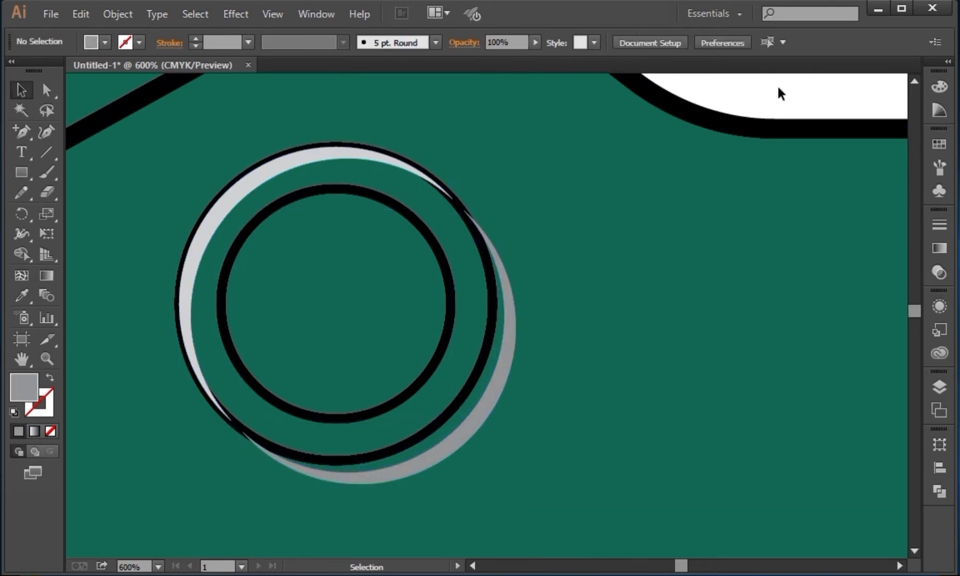
# Try to bring the thumbstick's outer circle to the front, above the crescents and the inner circle
pyautogui.rightClick(486, 262)
pyautogui.moveTo(573, 495)
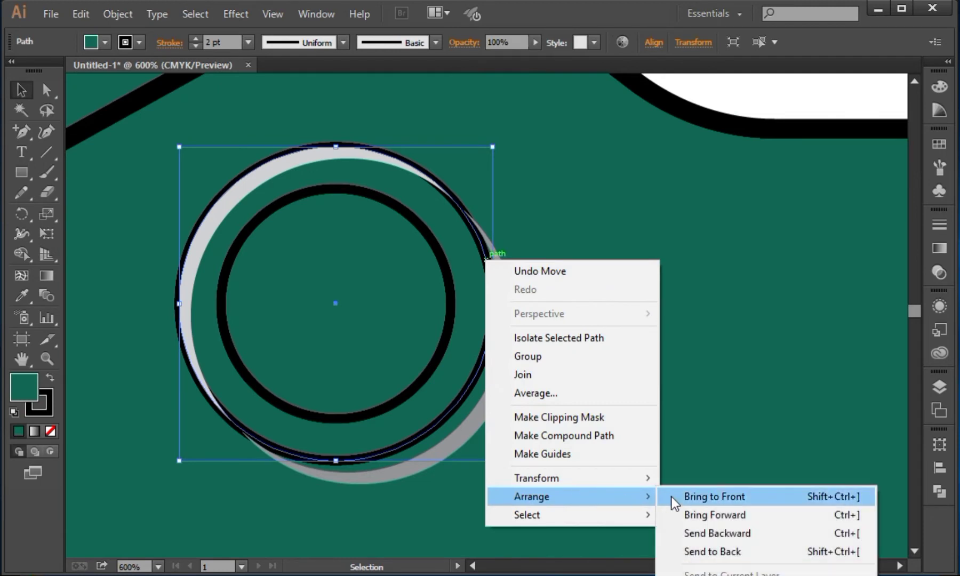
pyautogui.click(694, 494)
pyautogui.click(777, 87)
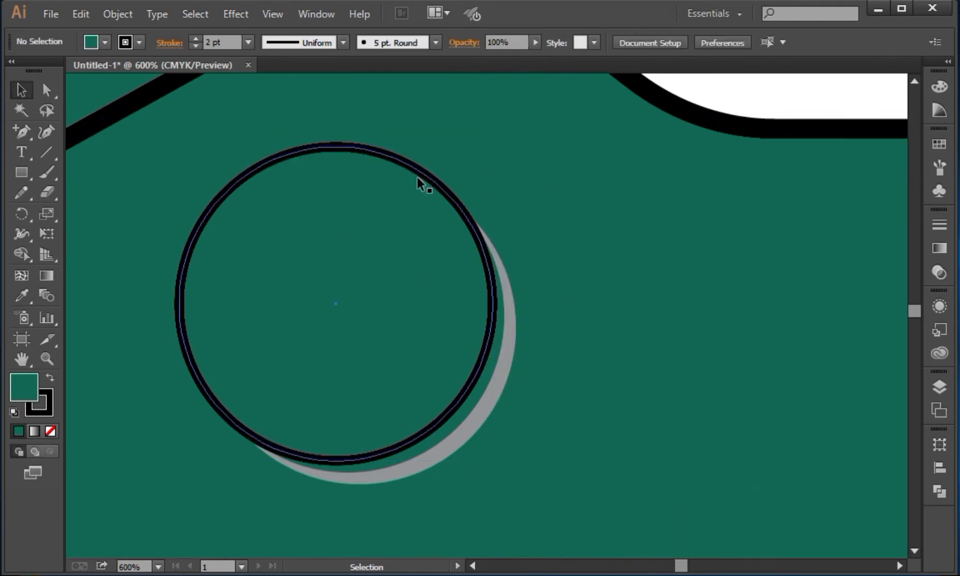
pyautogui.click(322, 250)
pyautogui.click(710, 99)
pyautogui.hotkey('ctrl', 'z')
# Shift the light crescent up and to the right so the edge of the outer circle is exposed
pyautogui.click(445, 192)
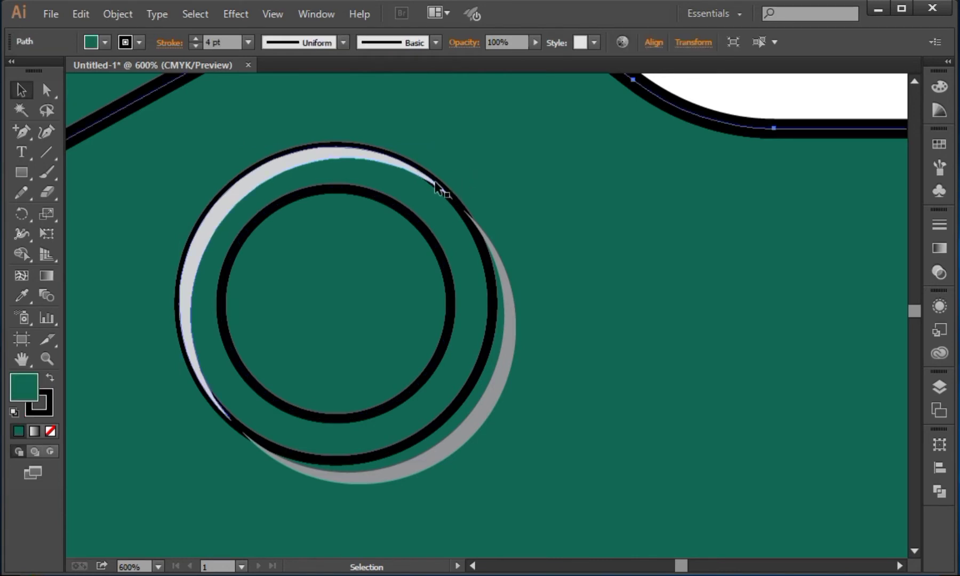
pyautogui.click(441, 186)
pyautogui.click(782, 99)
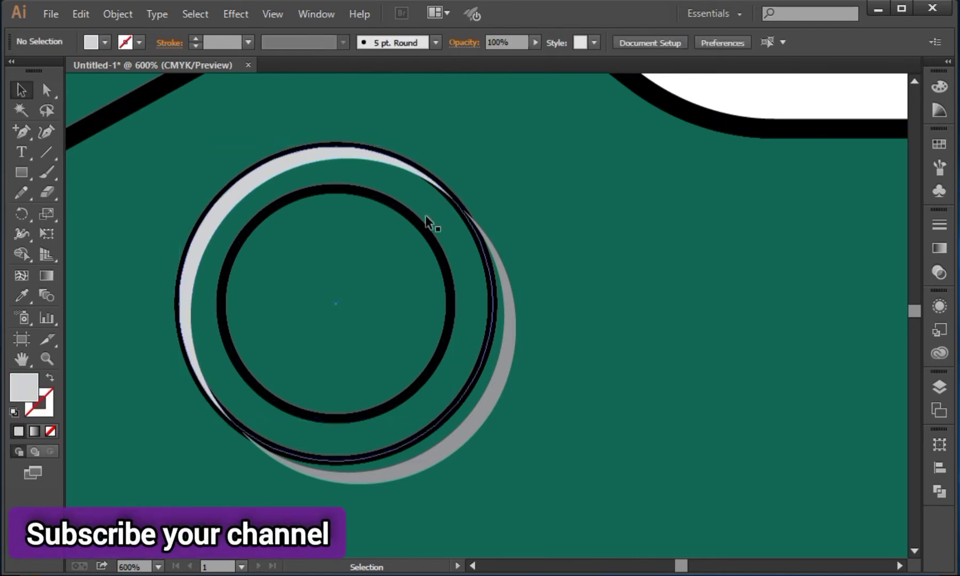
pyautogui.click(459, 200)
pyautogui.moveTo(445, 186); pyautogui.dragTo(465, 149)
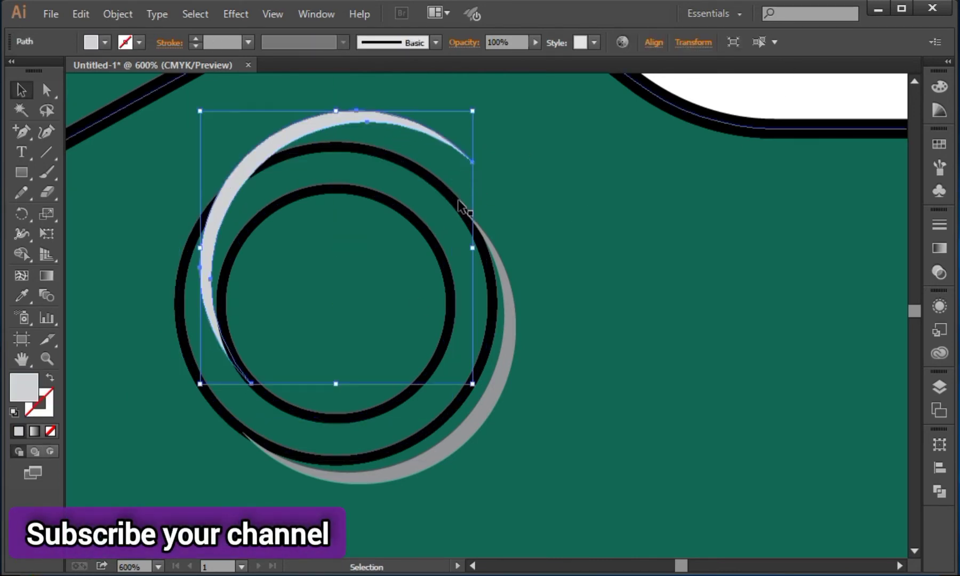
# Try to move the thumbstick's outer circle down and to the left
pyautogui.click(458, 200)
pyautogui.moveTo(476, 245); pyautogui.dragTo(456, 275)
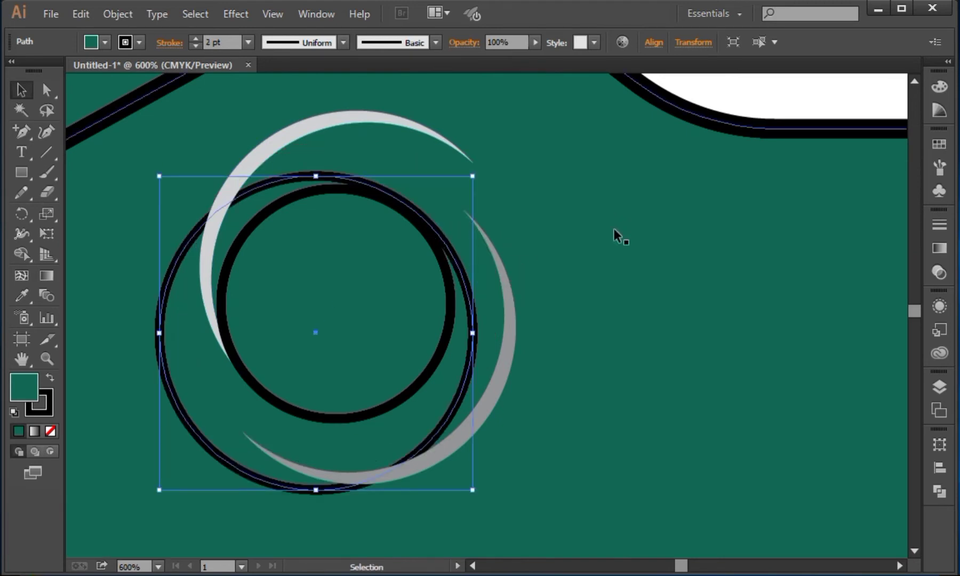
pyautogui.click(740, 118)
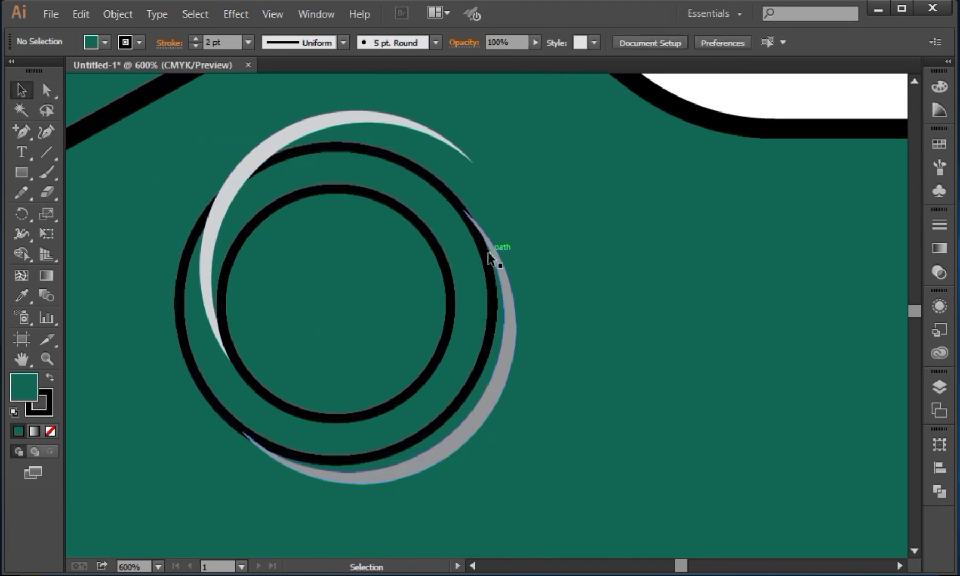
# Fit the darker crescent against the lower-right edge of the outer circle and bring that circle to the front
pyautogui.moveTo(490, 256); pyautogui.dragTo(500, 261)
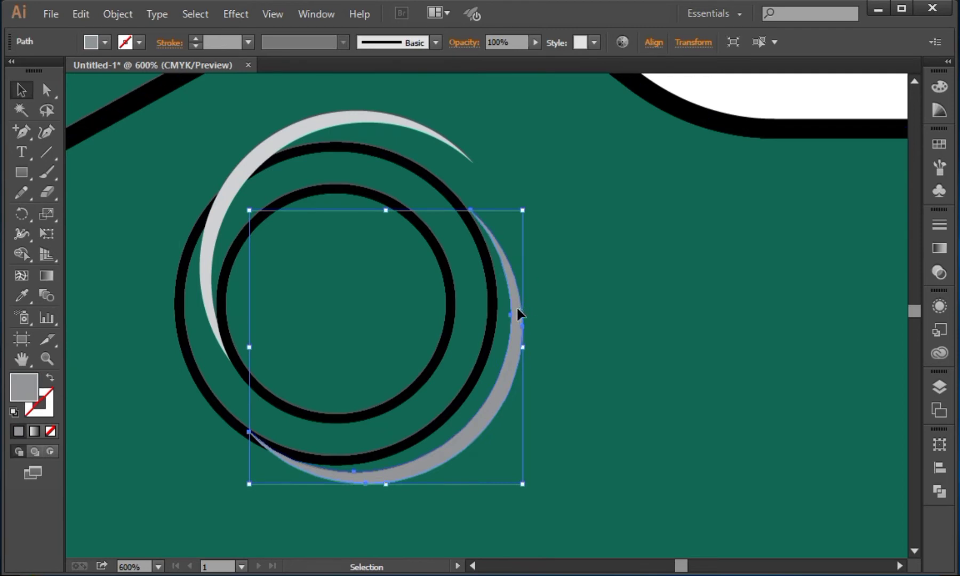
pyautogui.moveTo(518, 310); pyautogui.dragTo(497, 293)
pyautogui.rightClick(433, 180)
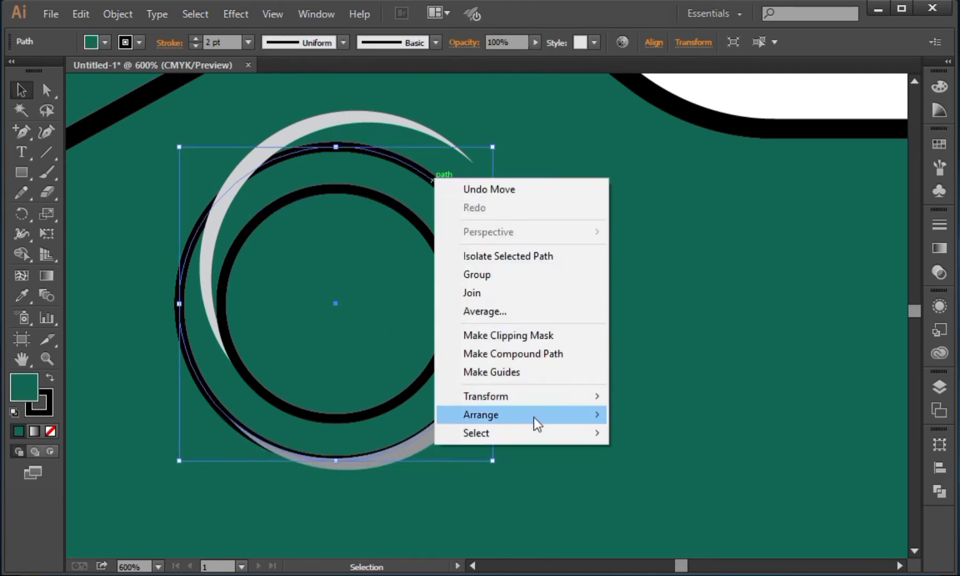
pyautogui.click(634, 410)
pyautogui.click(815, 91)
# Move the light crescent back inside the upper-left edge of the outer circle and bring it to the front
pyautogui.moveTo(367, 110); pyautogui.dragTo(343, 153)
pyautogui.rightClick(343, 154)
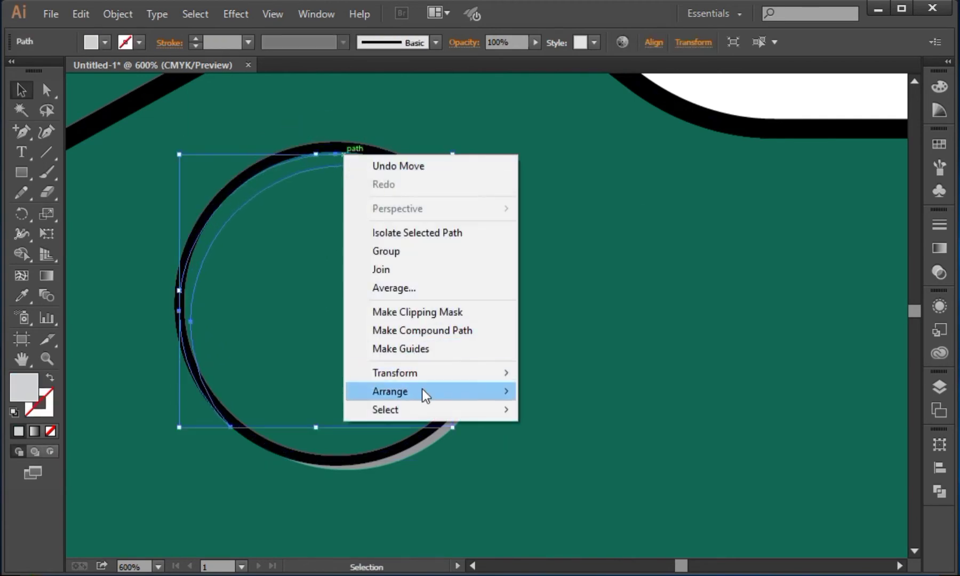
pyautogui.click(561, 396)
pyautogui.click(752, 87)
# Lock the controller body so it cannot be selected
pyautogui.hotkey('ctrl', '-')
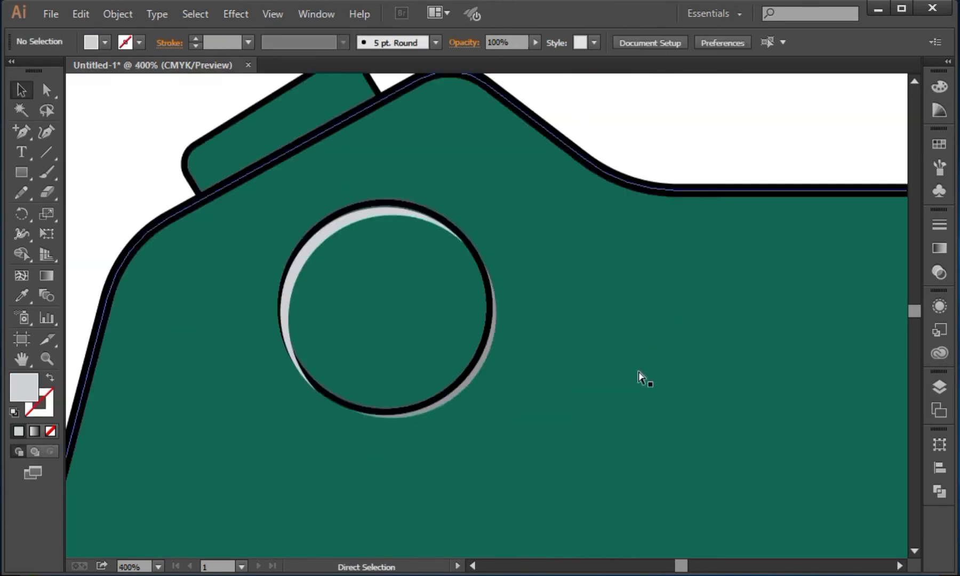
pyautogui.hotkey('ctrl', '-')
pyautogui.moveTo(639, 372); pyautogui.dragTo(631, 326)
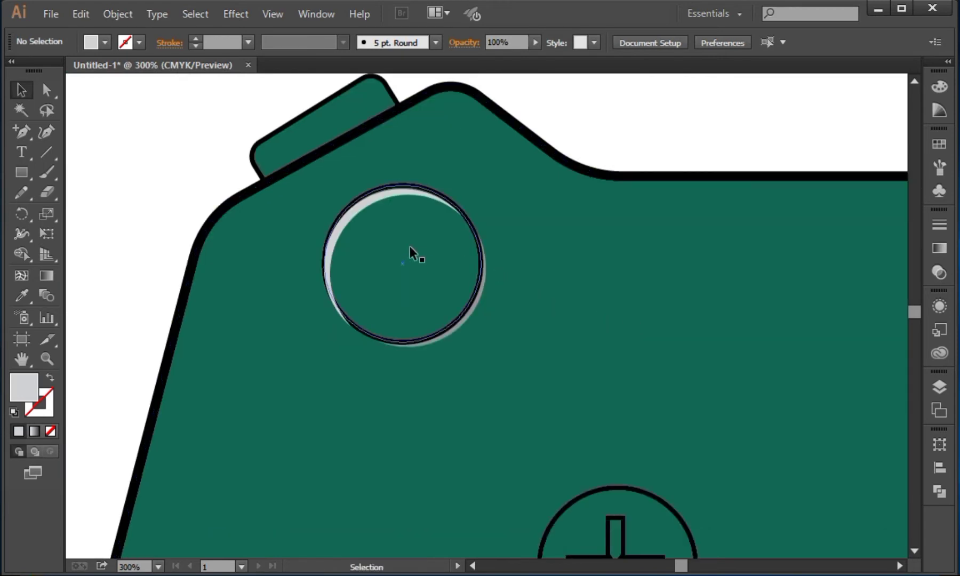
pyautogui.click(311, 199)
pyautogui.hotkey('ctrl', '2')
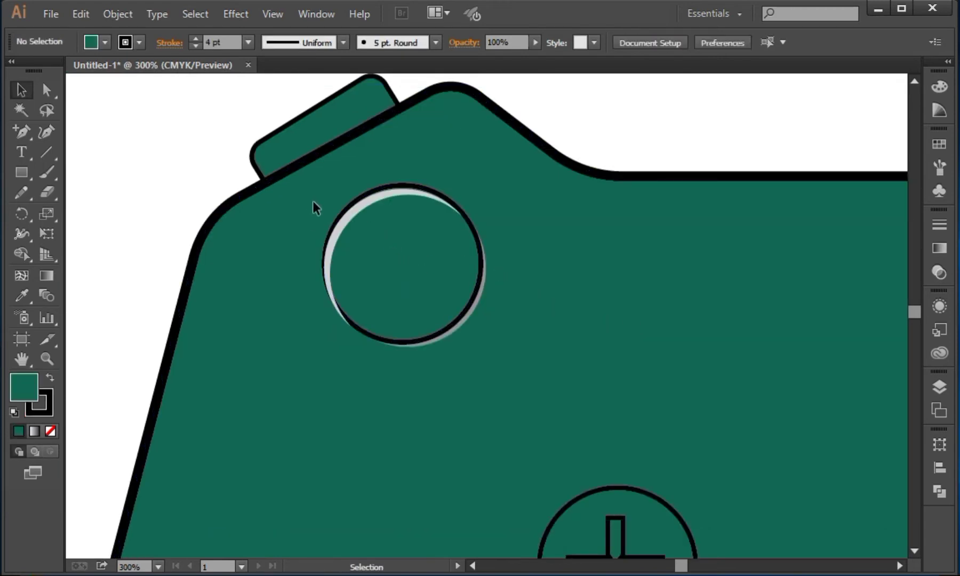
# Move the outer circle with its crescents down and left, and set the plain inner circle aside to the right
pyautogui.click(431, 276)
pyautogui.click(650, 134)
pyautogui.moveTo(420, 324); pyautogui.dragTo(422, 320)
pyautogui.keyDown('shift'); pyautogui.click(459, 249); pyautogui.keyUp('shift')
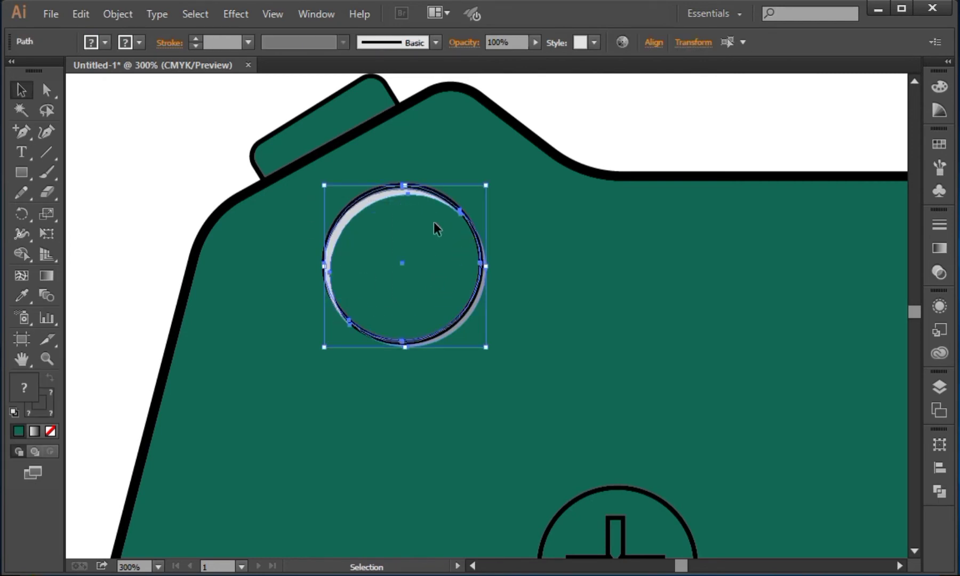
pyautogui.moveTo(437, 225); pyautogui.dragTo(363, 312)
pyautogui.click(424, 236)
pyautogui.moveTo(427, 234); pyautogui.dragTo(549, 380)
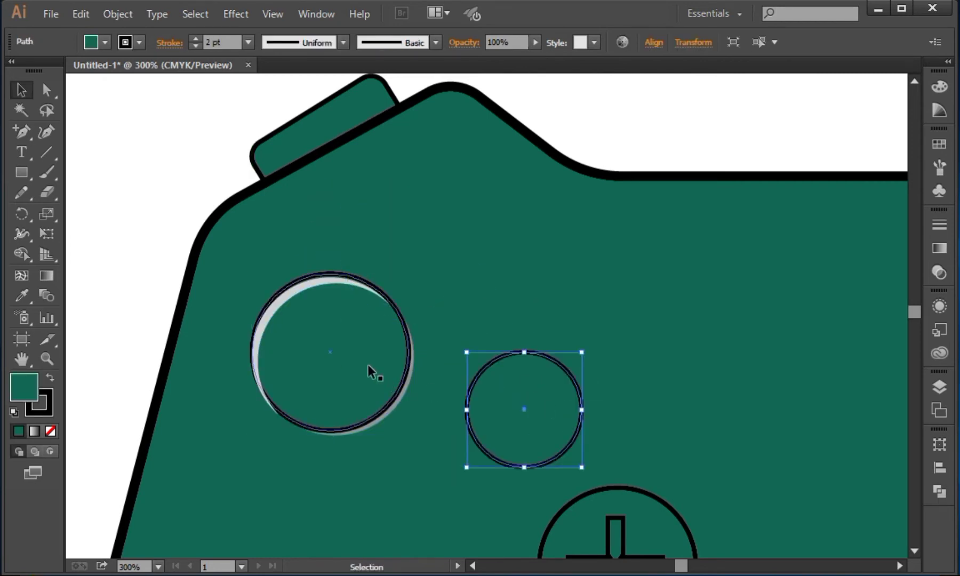
# Group the outer circle with its two crescents and delete the plain inner circle
pyautogui.moveTo(368, 365)
pyautogui.mouseDown()
pyautogui.moveTo(400, 292)
pyautogui.moveTo(369, 377)
pyautogui.mouseUp()
pyautogui.moveTo(236, 256); pyautogui.dragTo(385, 436)
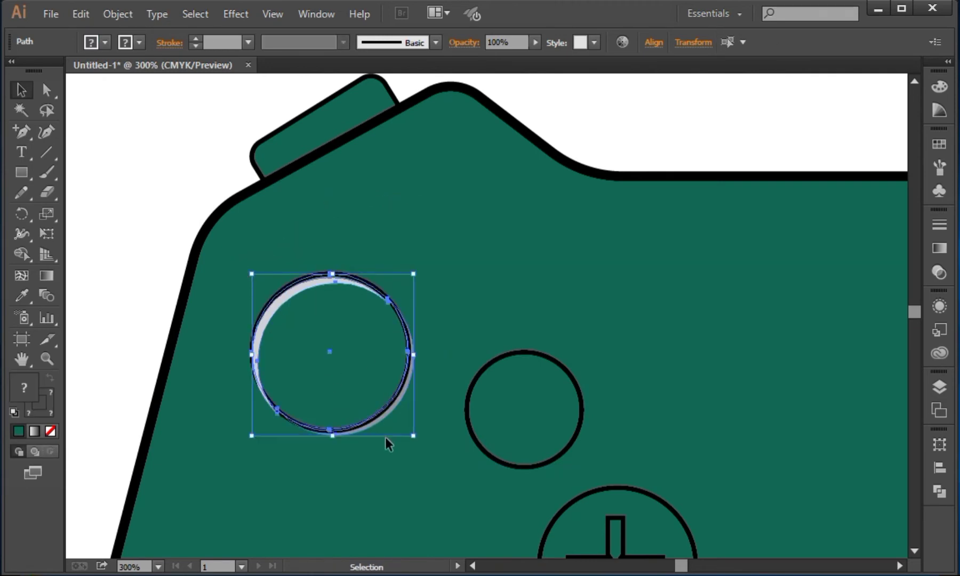
pyautogui.hotkey('ctrl', 'g')
pyautogui.click(542, 411)
pyautogui.press('Delete')
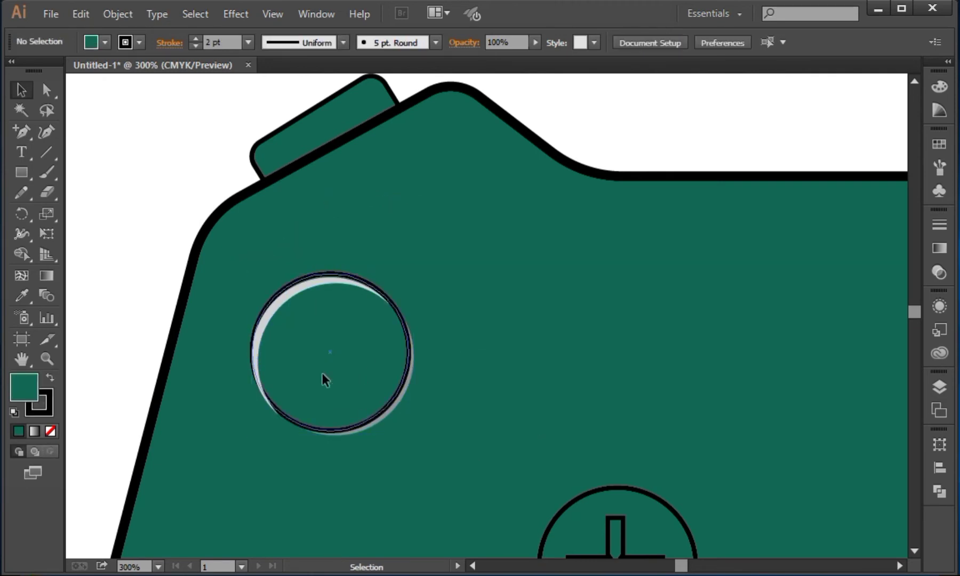
# Create a copy of the shaded circle group scaled down to about half size around the same centre
pyautogui.click(322, 373)
pyautogui.moveTo(414, 435); pyautogui.dragTo(382, 404)
pyautogui.hotkey('ctrl', 'z')
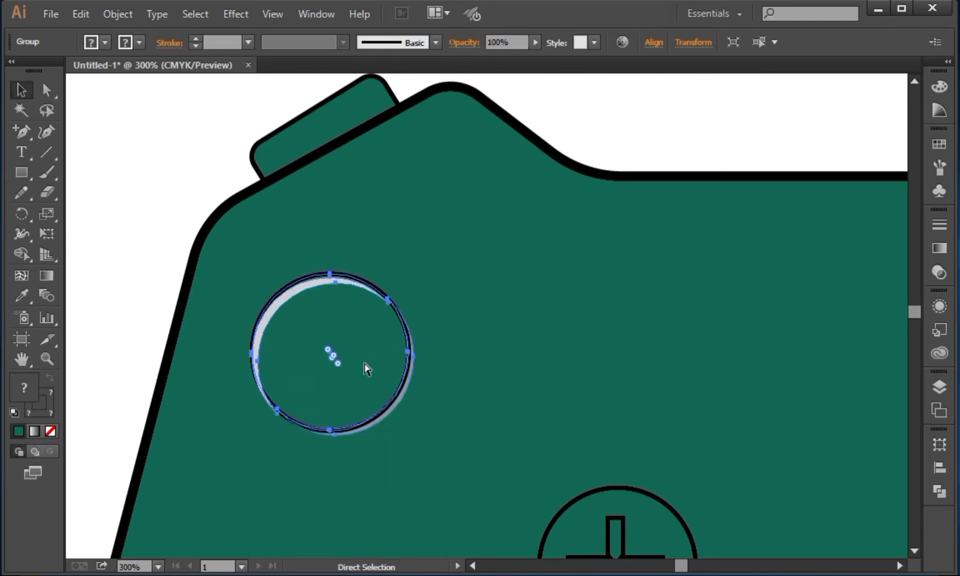
pyautogui.moveTo(415, 434); pyautogui.dragTo(397, 396)
pyautogui.click(692, 149)
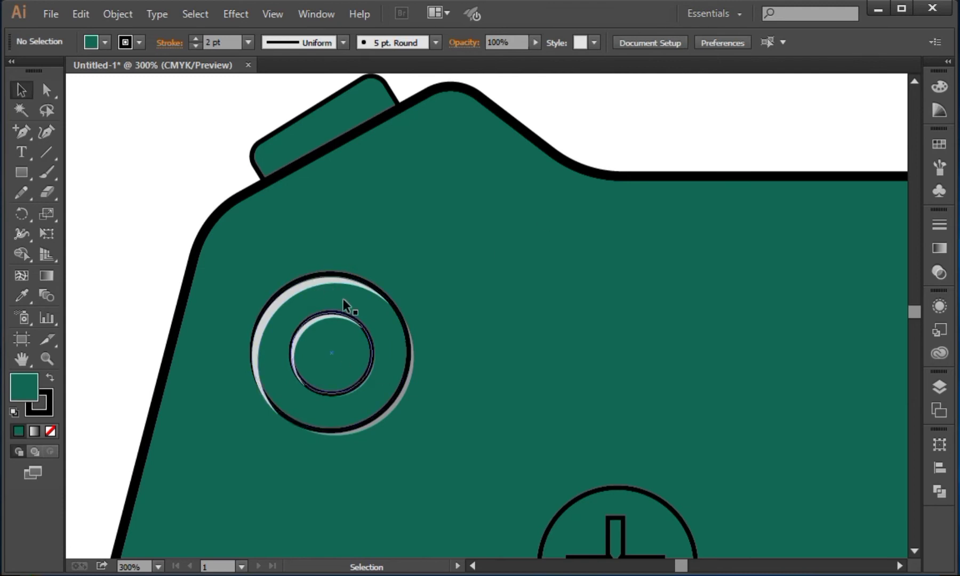
# Move the finished two-ring thumbstick back up and right to its place below the left shoulder button
pyautogui.click(368, 330)
pyautogui.moveTo(369, 330); pyautogui.dragTo(436, 238)
pyautogui.click(636, 136)
pyautogui.moveTo(667, 409); pyautogui.dragTo(571, 268)
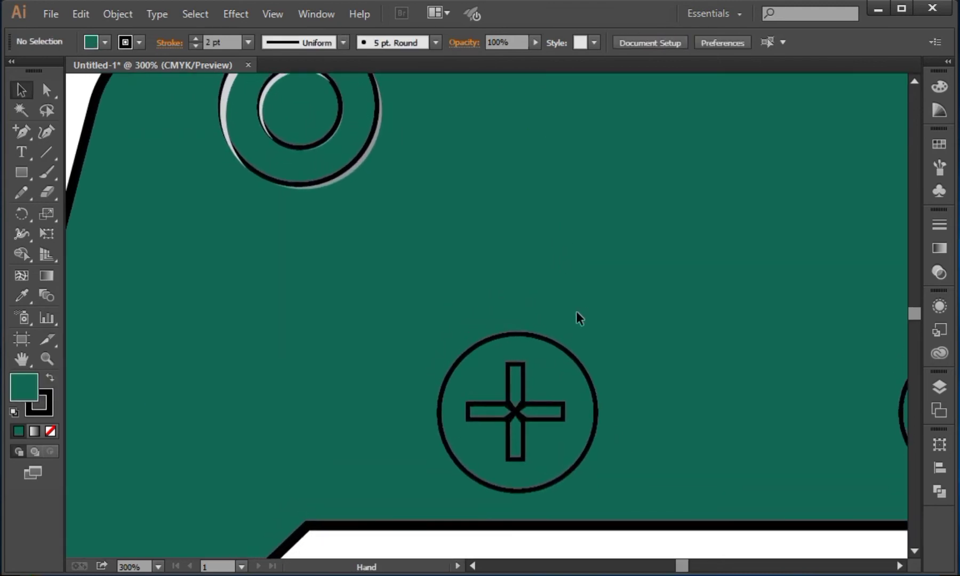
# Create two copies of the D-pad's outer circle, each offset slightly further down and right by the same distance
pyautogui.moveTo(671, 355); pyautogui.dragTo(706, 401)
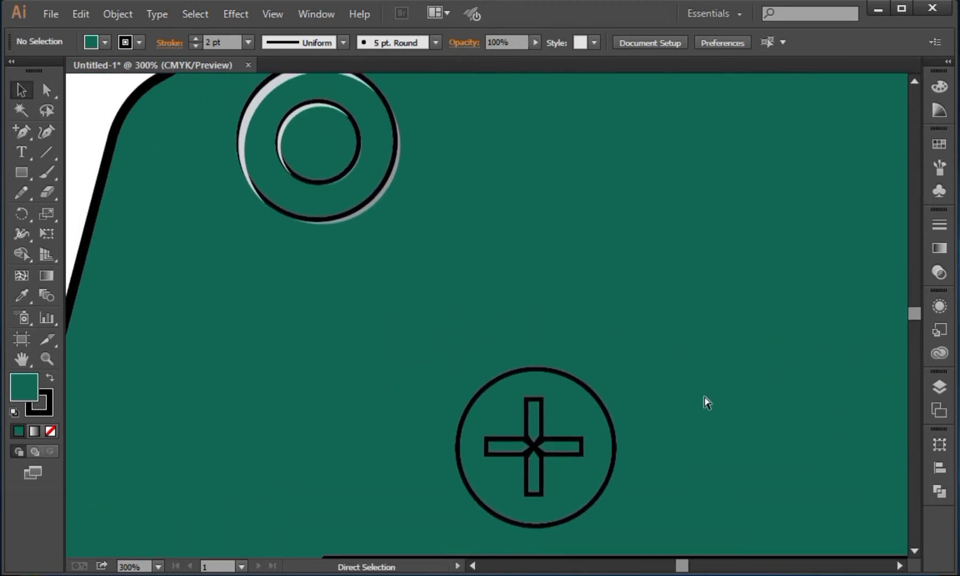
pyautogui.hotkey('ctrl', '=')
pyautogui.hotkey('ctrl', '=')
pyautogui.hotkey('ctrl', '=')
pyautogui.moveTo(721, 459); pyautogui.dragTo(628, 126)
pyautogui.click(626, 199)
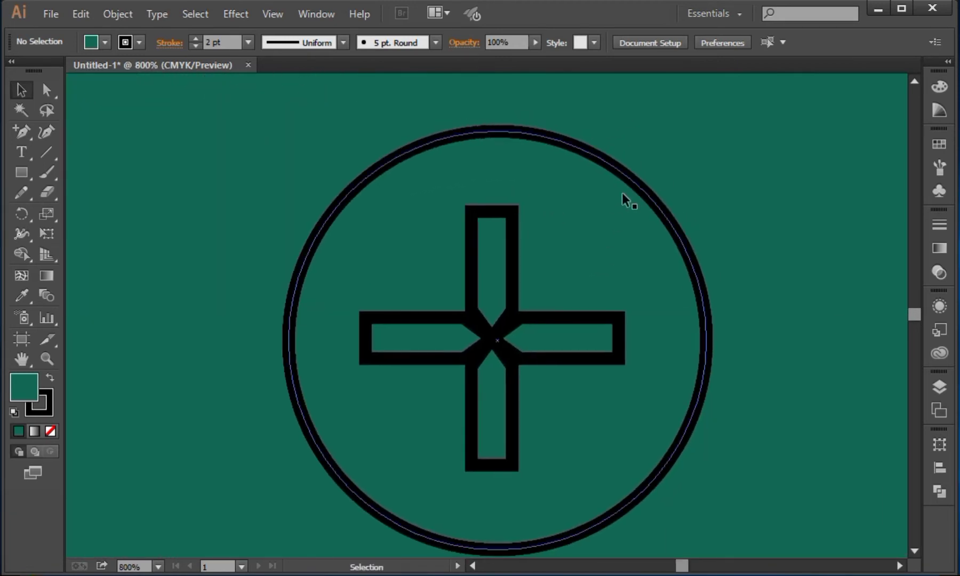
pyautogui.moveTo(749, 359); pyautogui.dragTo(749, 324)
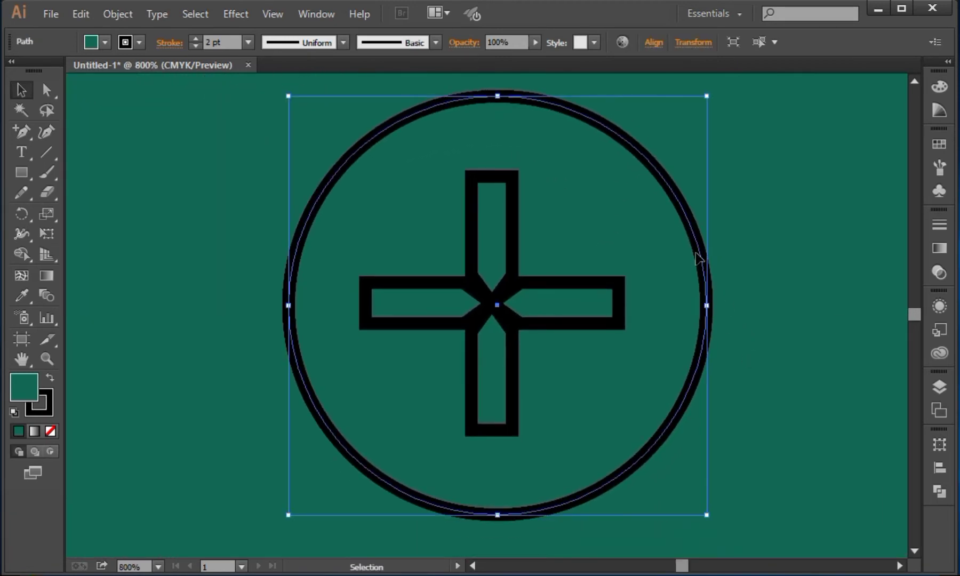
pyautogui.moveTo(697, 259); pyautogui.dragTo(717, 278)
pyautogui.hotkey('ctrl', 'd')
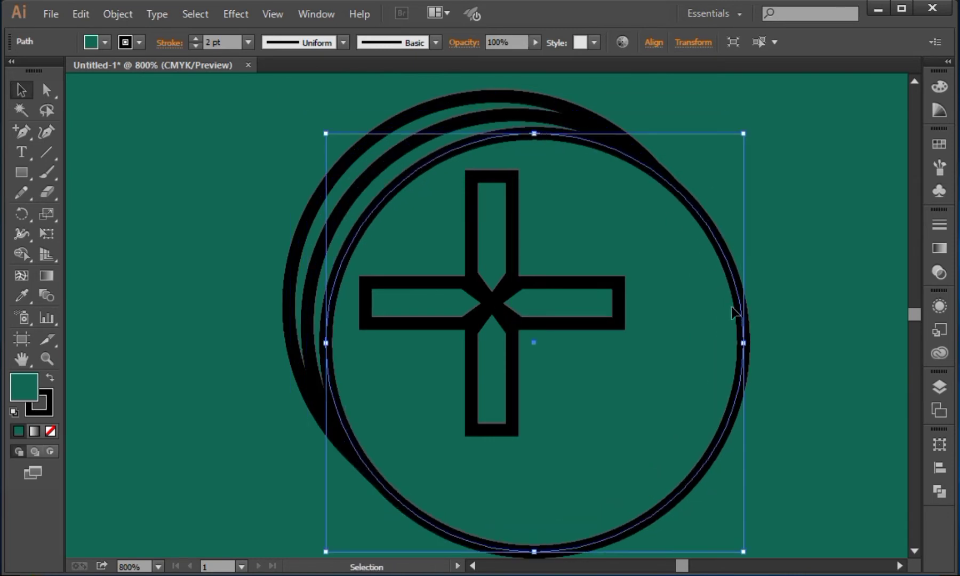
# With Shape Builder, fill the upper-left crescent between the two copied circles with very light gray and the lower-right crescent with medium gray
pyautogui.moveTo(783, 332); pyautogui.dragTo(782, 307)
pyautogui.keyDown('shift'); pyautogui.click(356, 170); pyautogui.keyUp('shift')
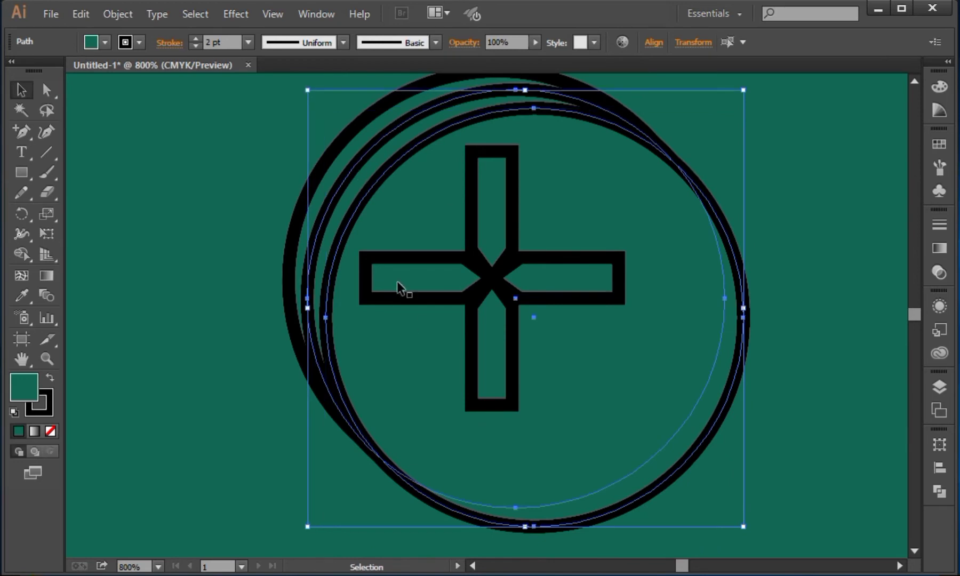
pyautogui.click(21, 251)
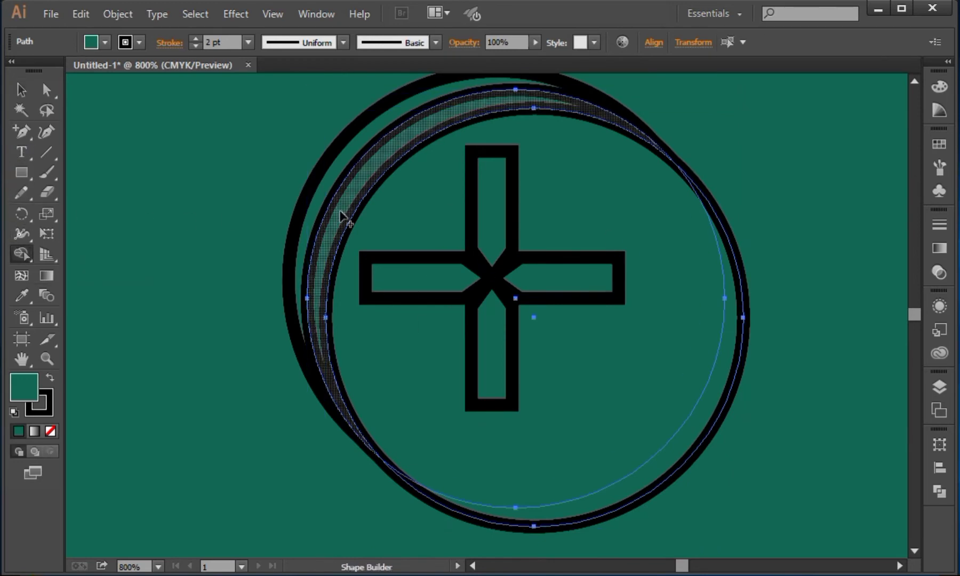
pyautogui.click(104, 45)
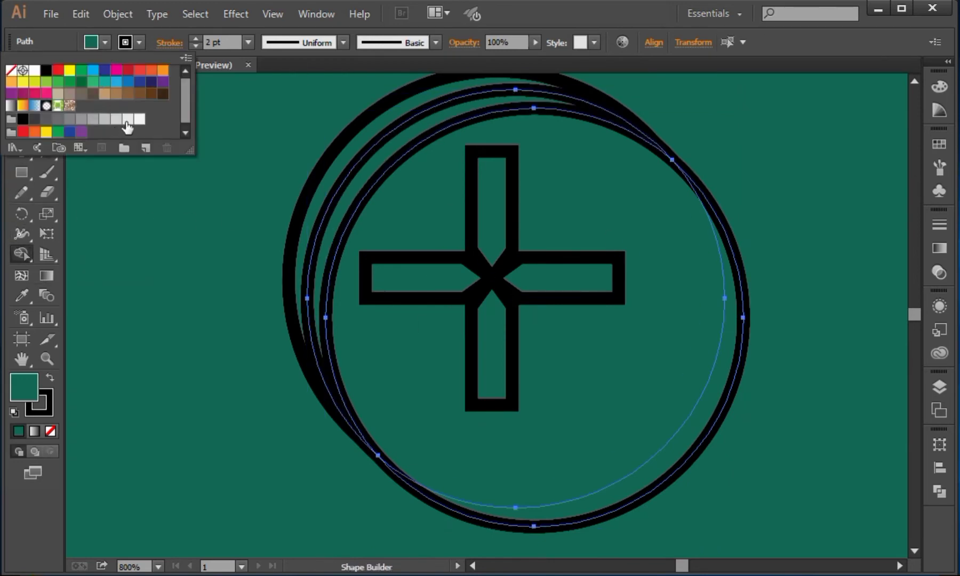
pyautogui.click(338, 204)
pyautogui.click(109, 44)
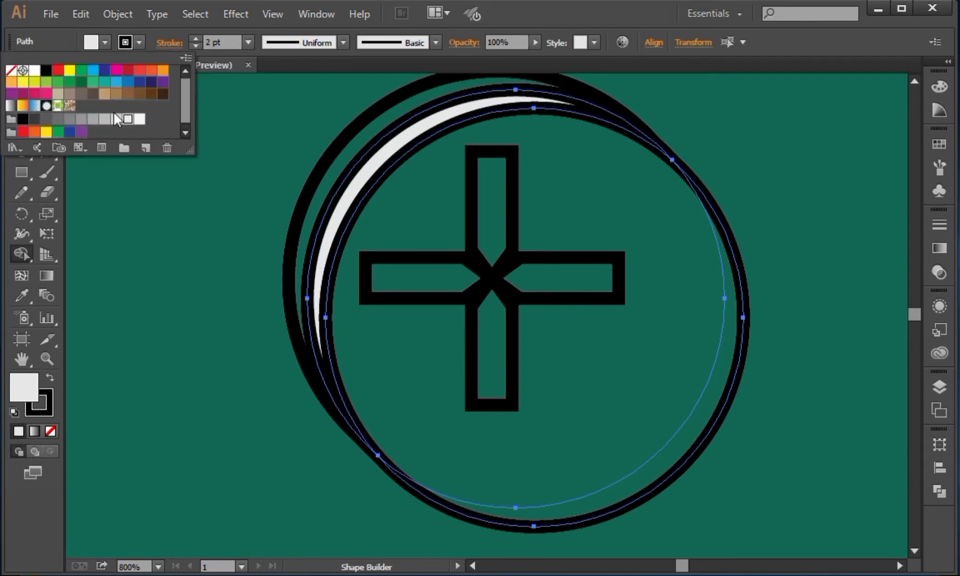
pyautogui.click(92, 119)
pyautogui.click(720, 418)
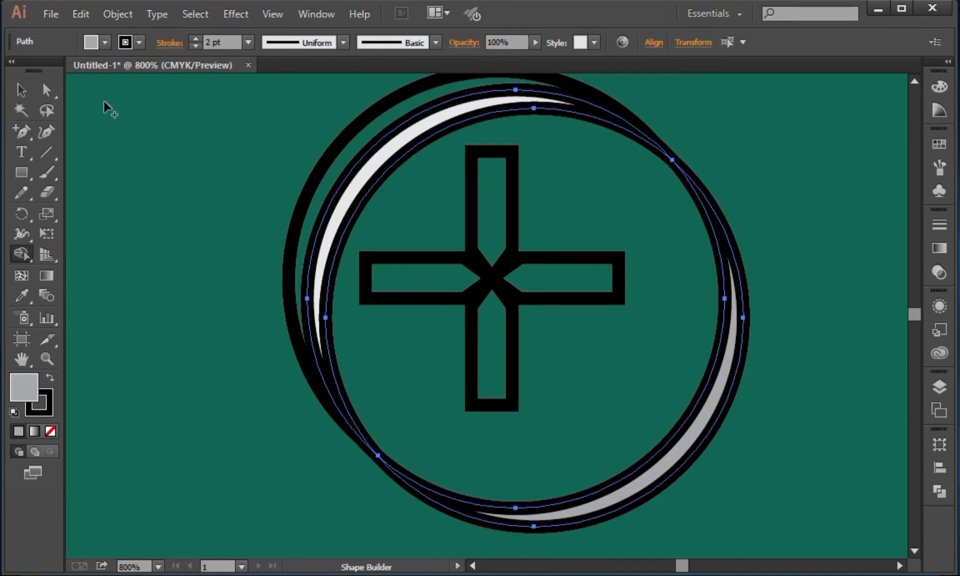
# Remove the stroke from the light and gray crescents around the D-pad
pyautogui.click(21, 89)
pyautogui.click(708, 188)
pyautogui.click(709, 188)
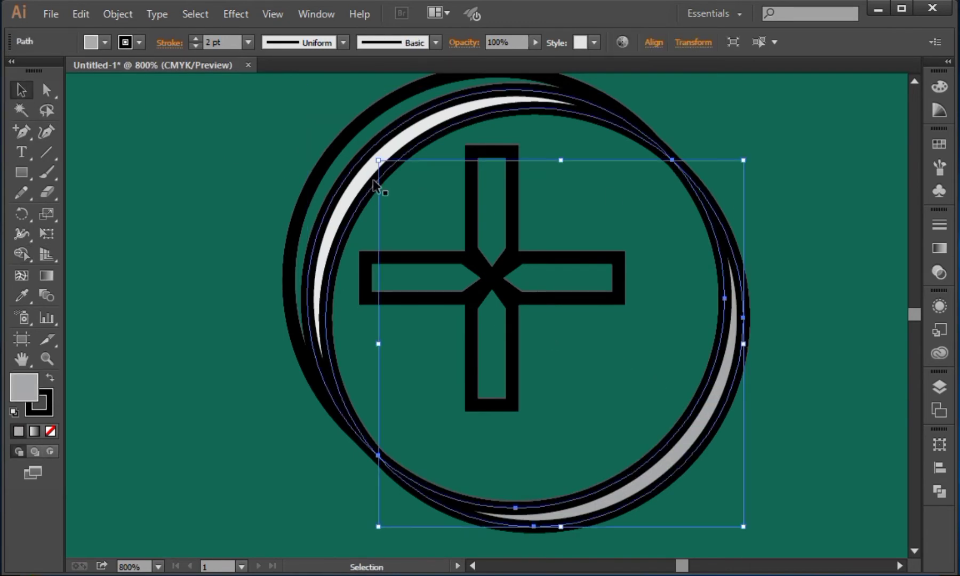
pyautogui.click(138, 43)
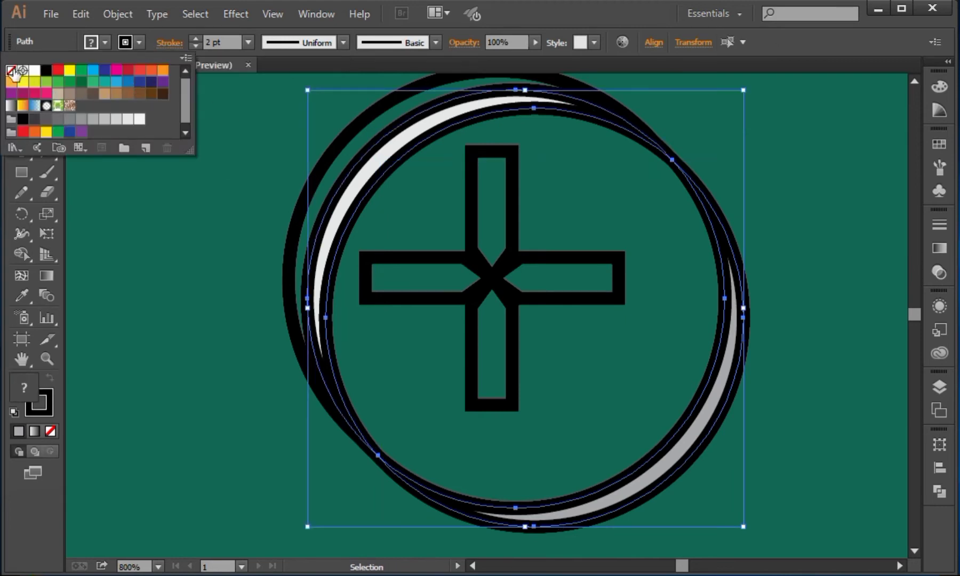
pyautogui.click(11, 70)
pyautogui.click(815, 308)
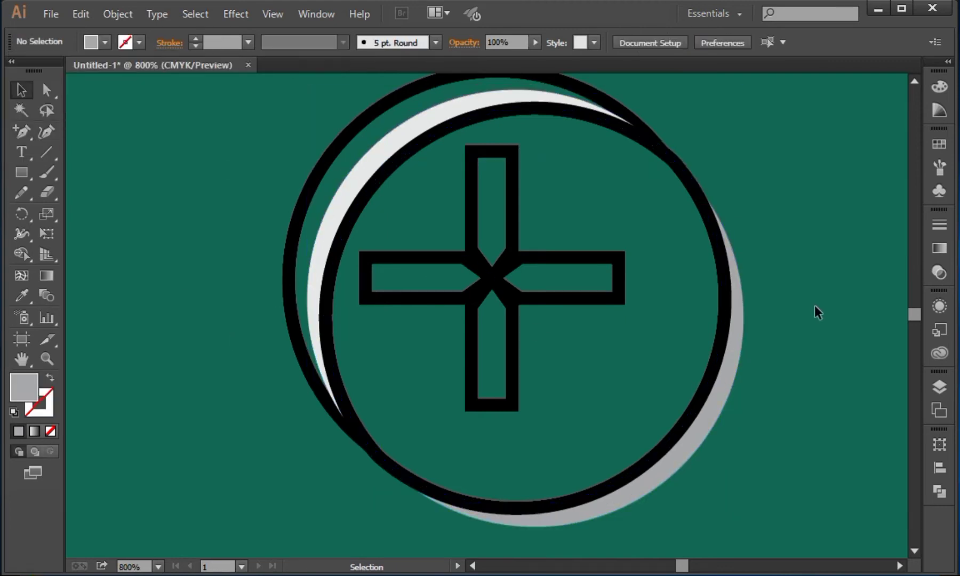
# Delete the leftover black-outlined overlap shape between the two crescents
pyautogui.click(667, 163)
pyautogui.click(759, 284)
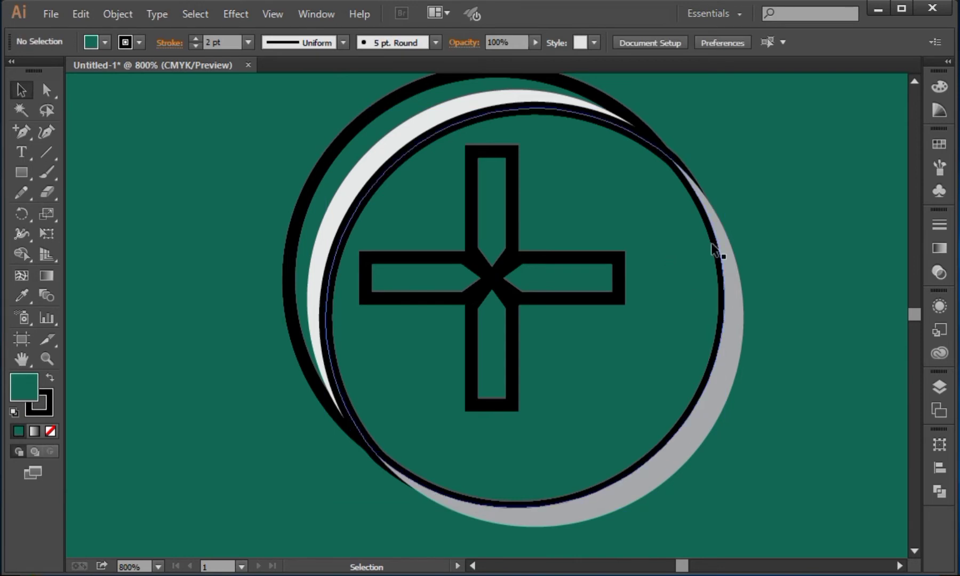
pyautogui.click(377, 423)
pyautogui.press('Delete')
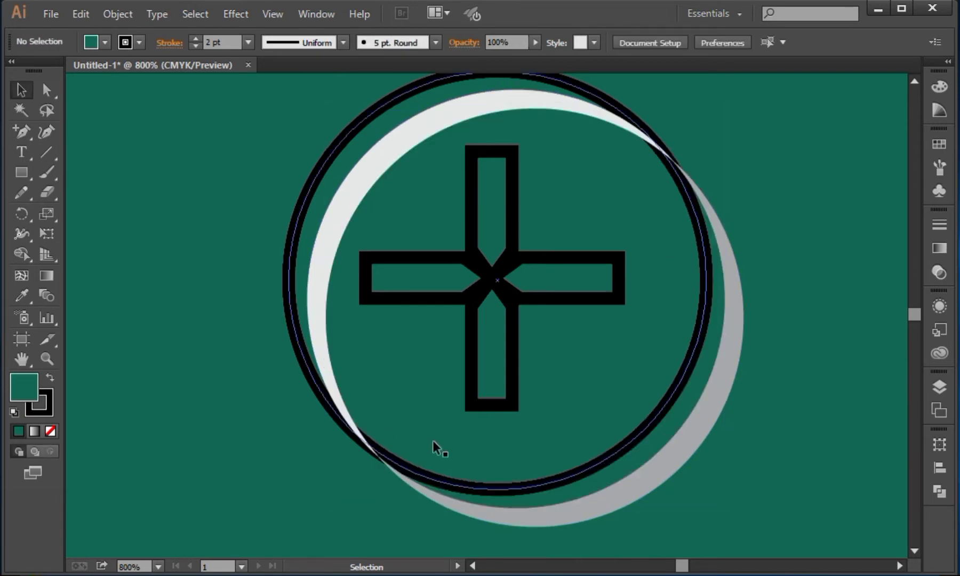
pyautogui.click(685, 447)
pyautogui.doubleClick(336, 221)
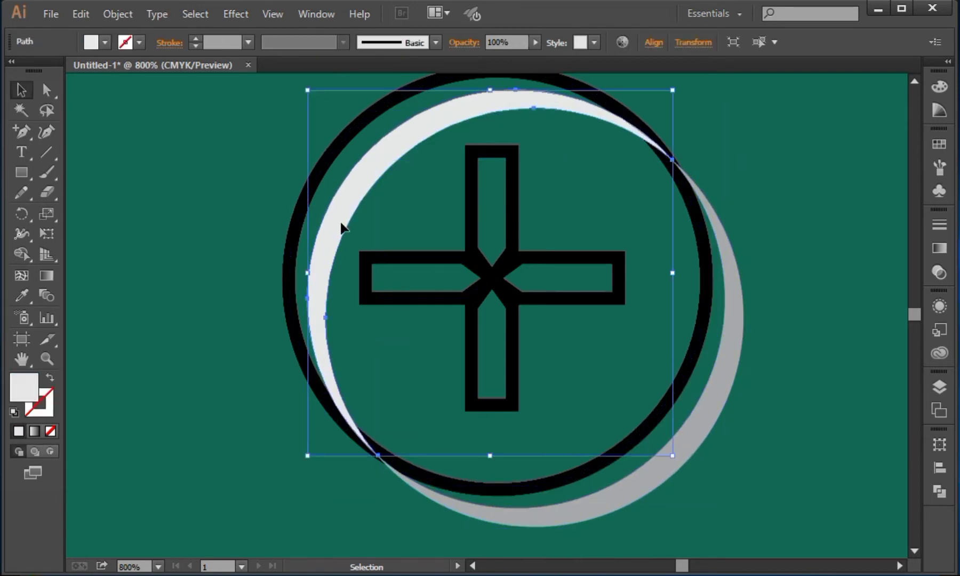
pyautogui.click(76, 83)
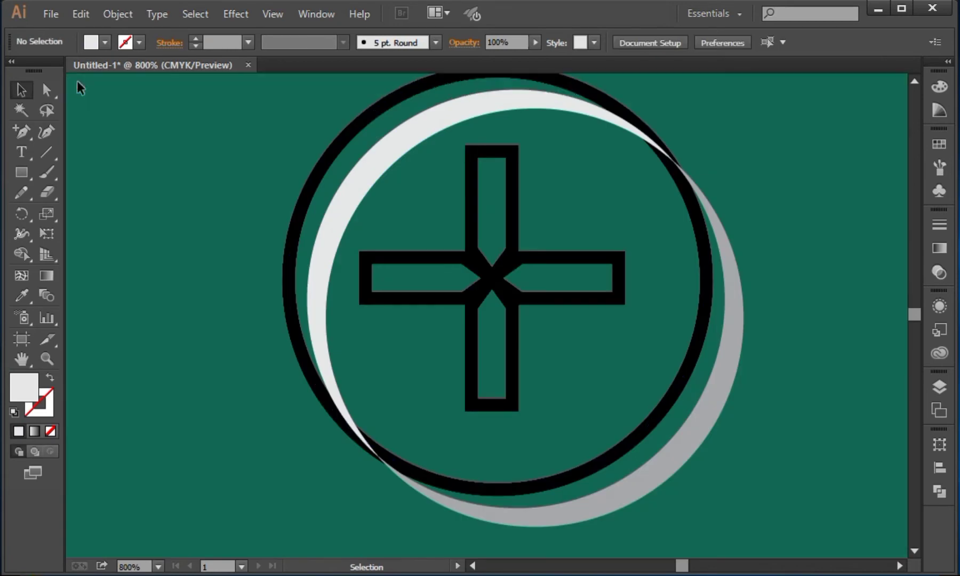
pyautogui.click(708, 281)
pyautogui.press('Return')
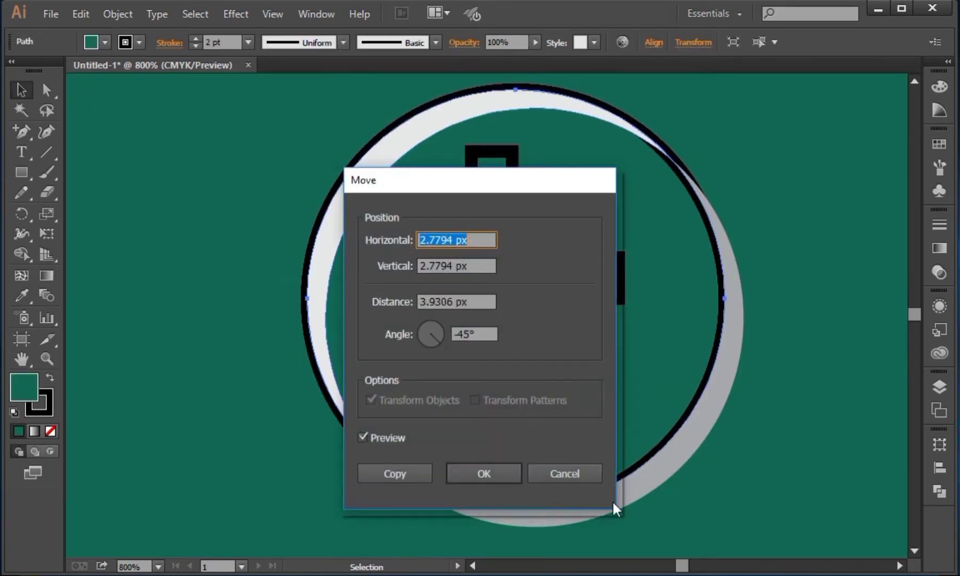
pyautogui.click(582, 473)
# Bring the D-pad's outer circle, its light crescent and the four cross pieces to the front
pyautogui.keyDown('shift'); pyautogui.click(359, 203); pyautogui.keyUp('shift')
pyautogui.rightClick(356, 201)
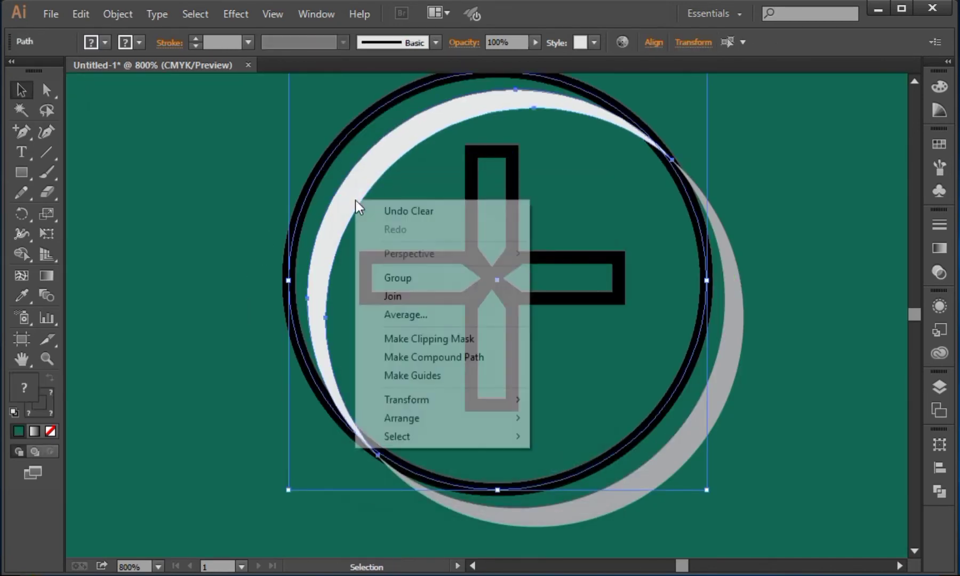
pyautogui.moveTo(414, 422)
pyautogui.click(573, 419)
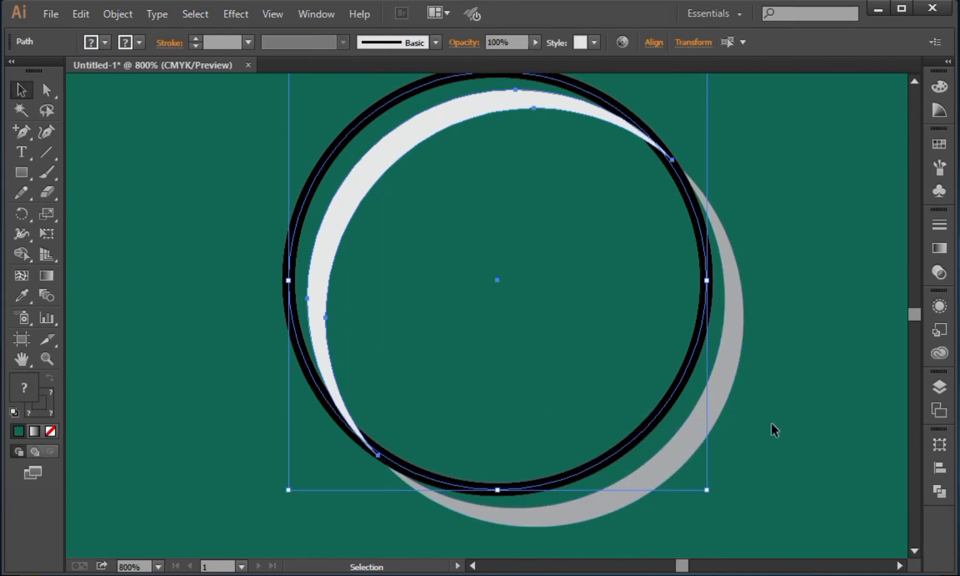
pyautogui.hotkey('ctrl', 'z')
pyautogui.moveTo(409, 329); pyautogui.dragTo(513, 361)
pyautogui.rightClick(503, 281)
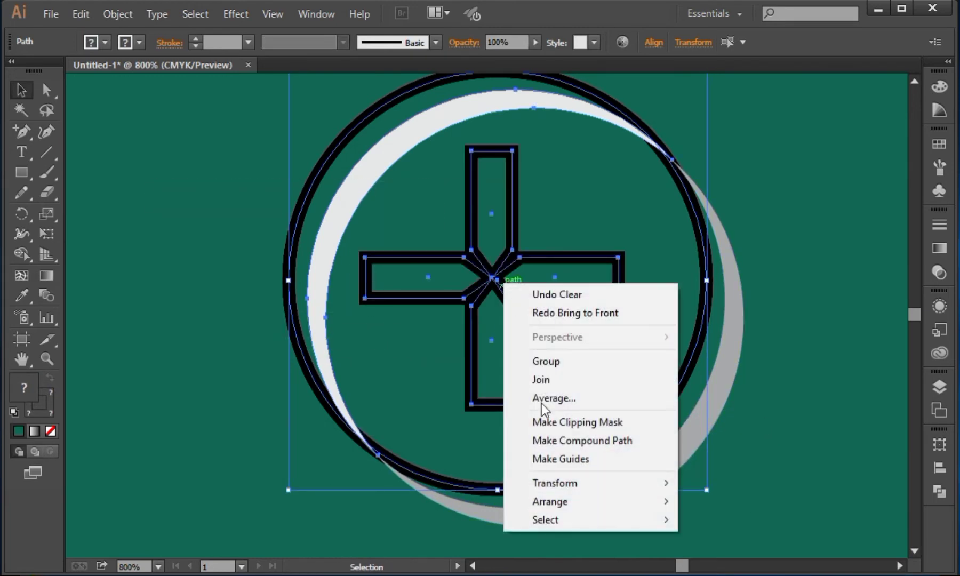
pyautogui.moveTo(569, 502)
pyautogui.click(687, 504)
pyautogui.click(768, 445)
# Move the gray crescent up and left behind the circle's lower-right edge, and the light crescent against its upper-left inner edge
pyautogui.moveTo(730, 387); pyautogui.dragTo(716, 366)
pyautogui.moveTo(467, 134); pyautogui.dragTo(506, 164)
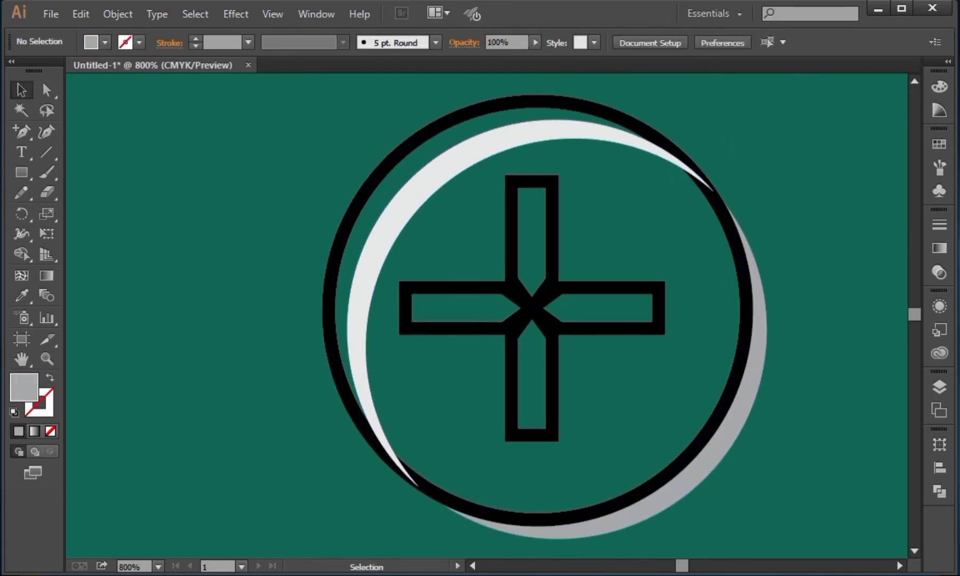
pyautogui.hotkey('ctrl', '+')
pyautogui.moveTo(763, 342); pyautogui.dragTo(730, 435)
pyautogui.moveTo(421, 161); pyautogui.dragTo(405, 147)
pyautogui.moveTo(529, 235); pyautogui.dragTo(536, 174)
pyautogui.hotkey('ctrl', '-')
pyautogui.hotkey('ctrl', '-')
pyautogui.hotkey('ctrl', '-')
pyautogui.hotkey('ctrl', '-')
pyautogui.moveTo(371, 166); pyautogui.dragTo(339, 246)
pyautogui.click(578, 269)
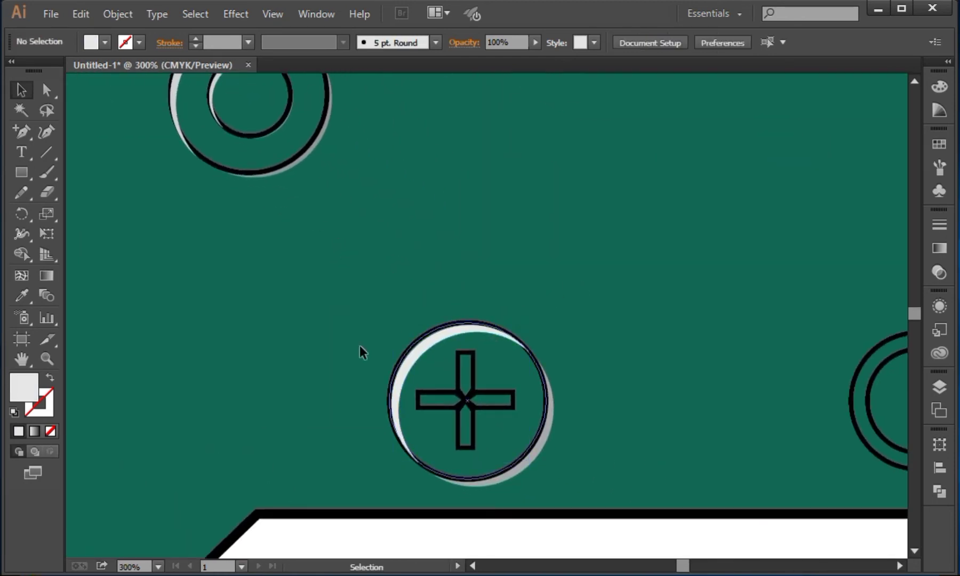
# Match the D-pad's light crescent fill to the thumbstick's light crescent with the Eyedropper
pyautogui.click(461, 371)
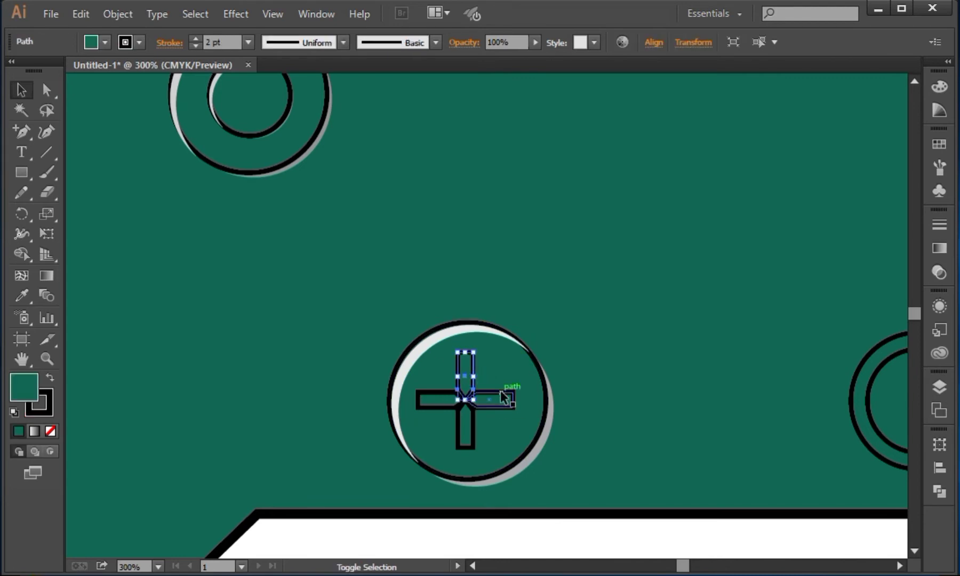
pyautogui.click(421, 352)
pyautogui.moveTo(294, 118); pyautogui.dragTo(329, 185)
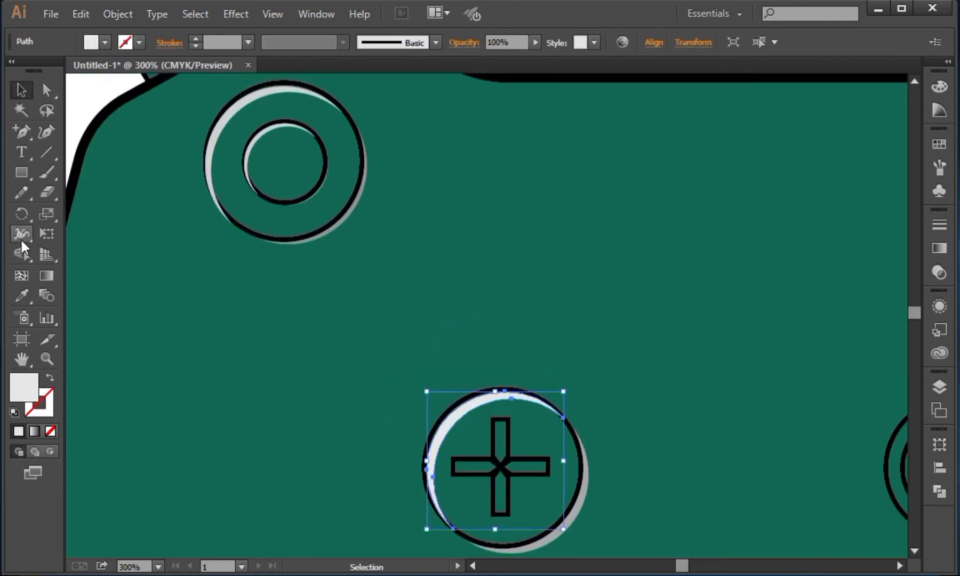
pyautogui.click(21, 295)
pyautogui.click(232, 109)
pyautogui.click(24, 91)
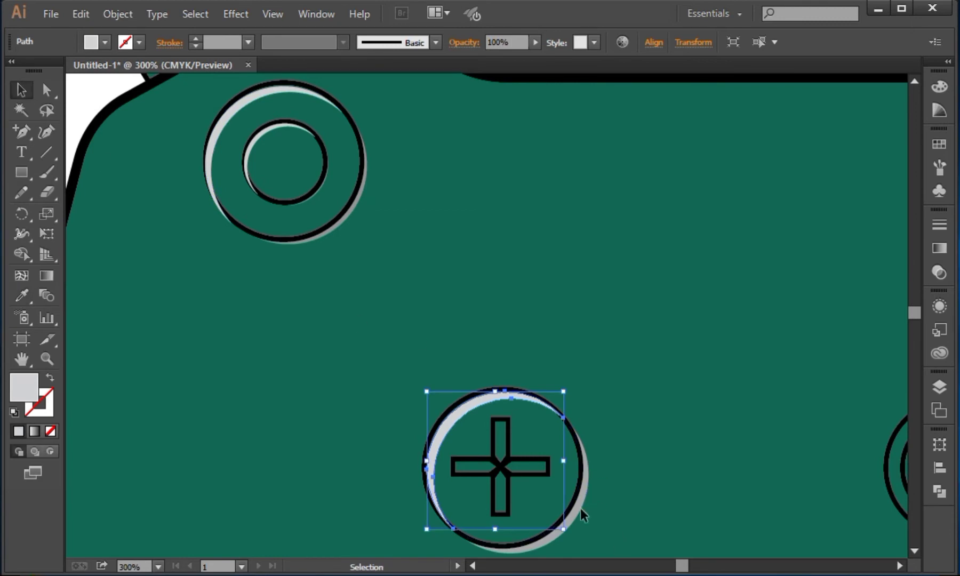
# Try to apply the thumbstick's dark crescent fill to the D-pad's outer circle, and undo it
pyautogui.click(592, 491)
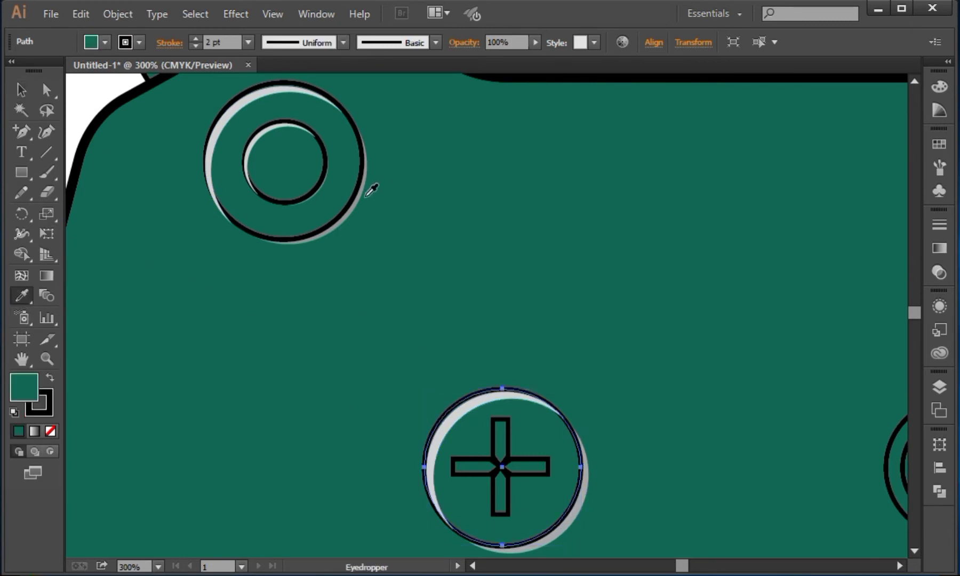
pyautogui.click(239, 243)
pyautogui.hotkey('ctrl', 'z')
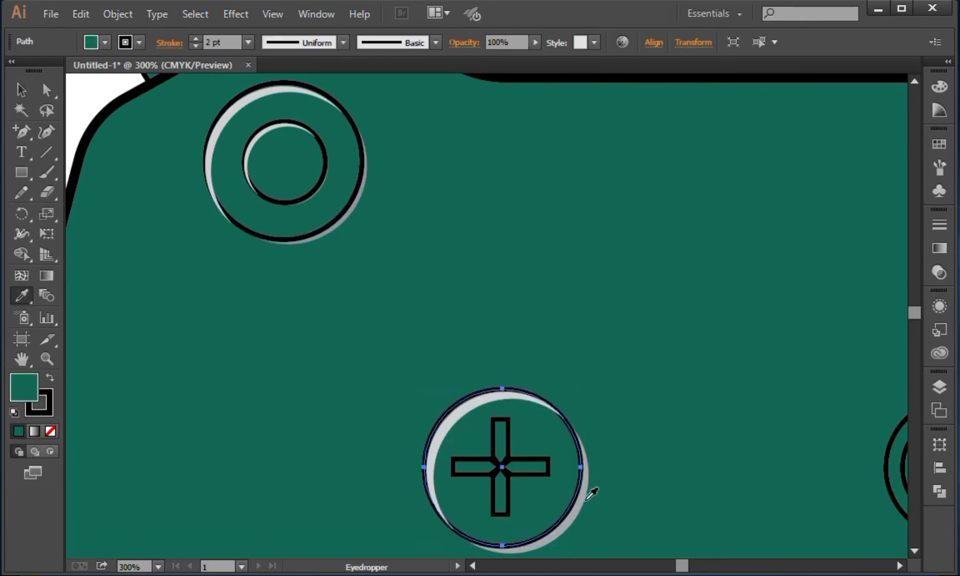
pyautogui.click(325, 234)
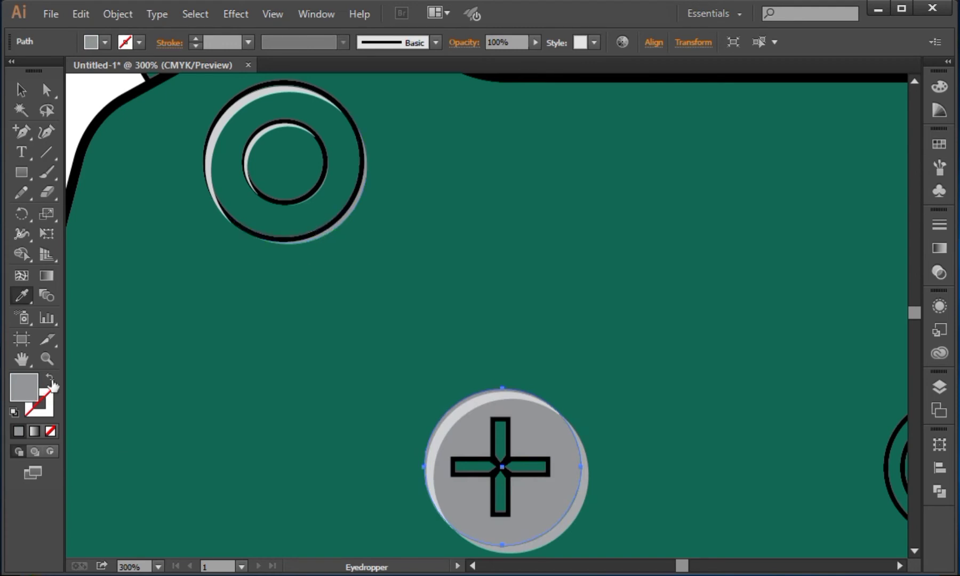
pyautogui.hotkey('ctrl', 'z')
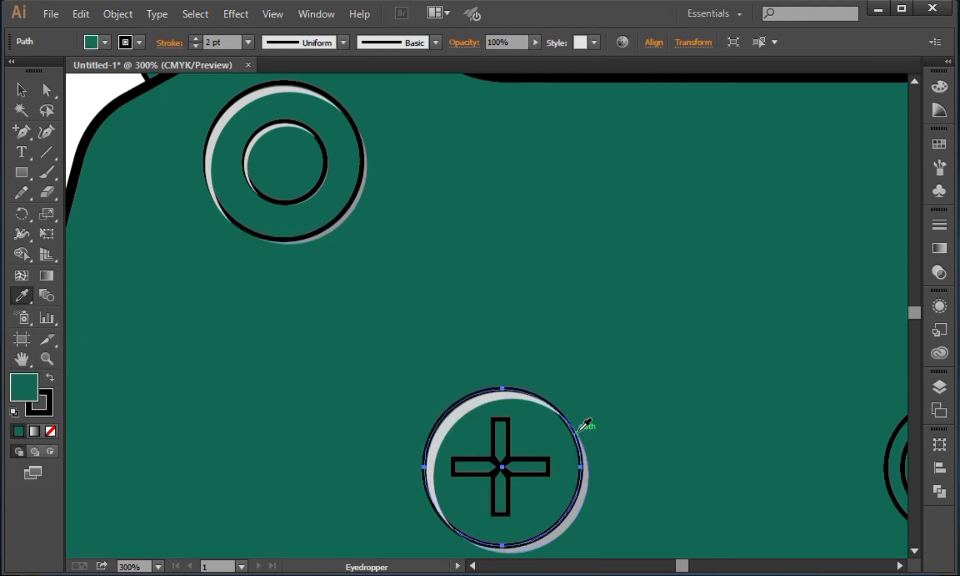
# Match the D-pad's lower-right gray crescent fill to the thumbstick's dark crescent with the Eyedropper
pyautogui.click(21, 90)
pyautogui.click(588, 481)
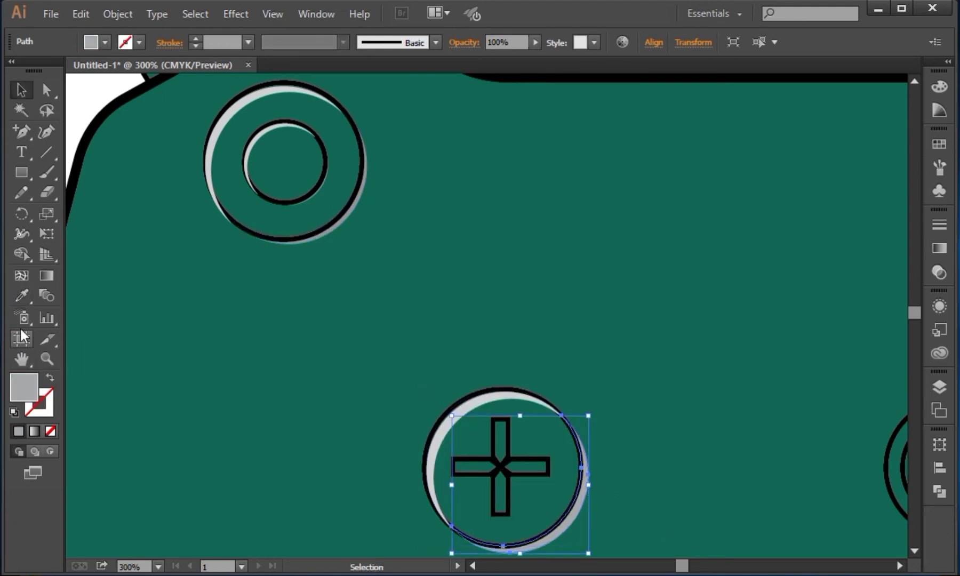
pyautogui.click(21, 296)
pyautogui.click(21, 89)
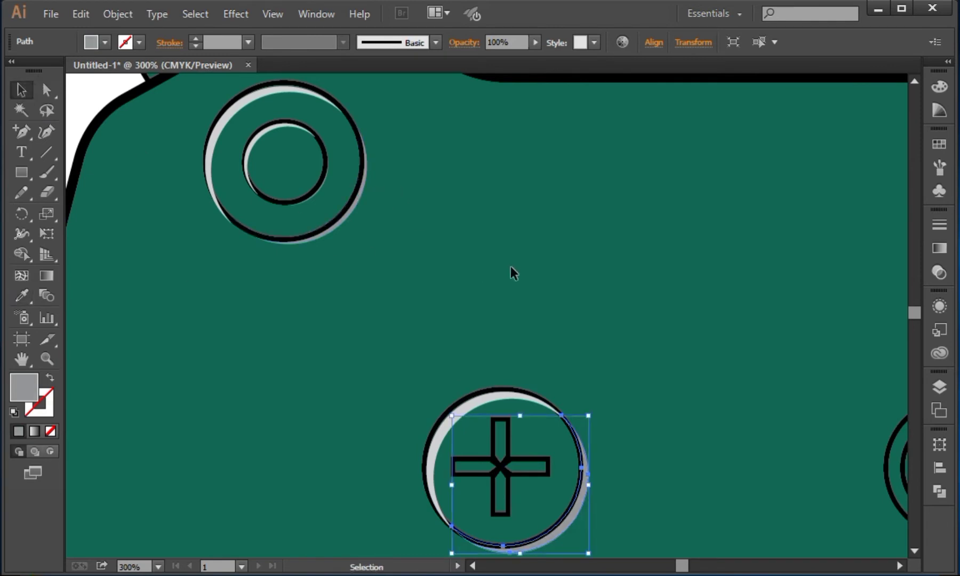
pyautogui.click(656, 417)
# Nudge the four cross pieces of the D-pad together slightly right and down inside the circle
pyautogui.click(497, 448)
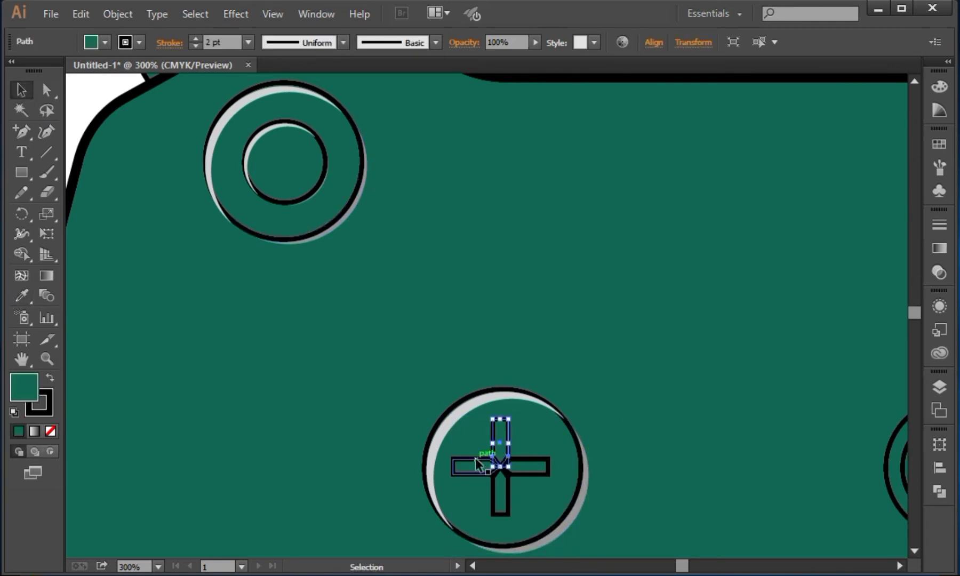
pyautogui.keyDown('shift'); pyautogui.click(532, 477); pyautogui.keyUp('shift')
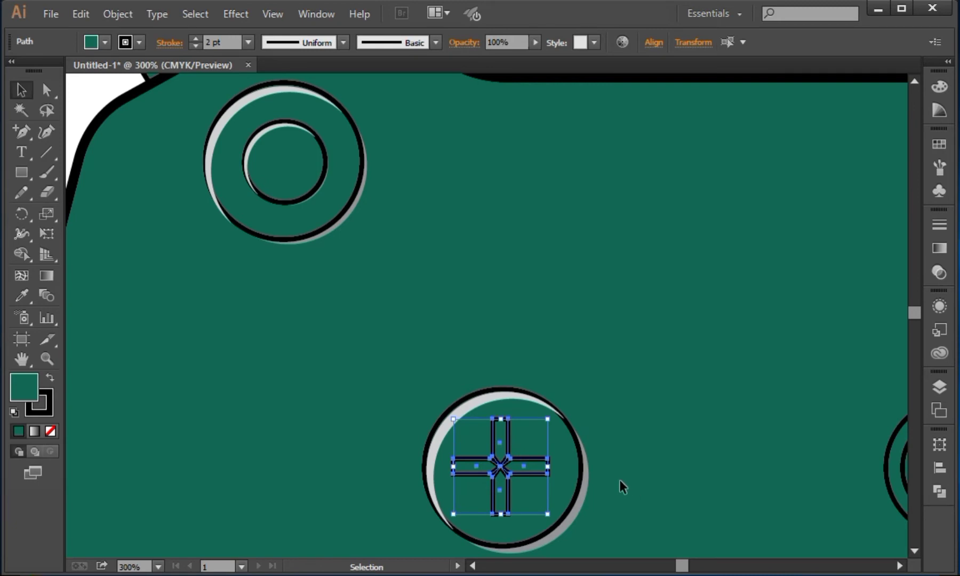
pyautogui.press('Right')
pyautogui.press('Right')
pyautogui.press('Down')
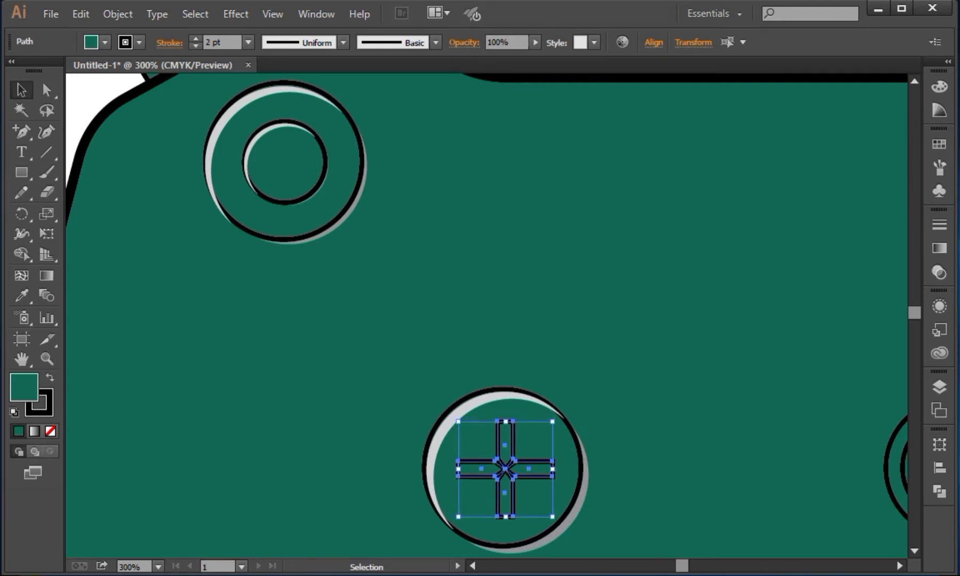
pyautogui.click(681, 503)
# Delete the two plain concentric circles on the right side of the controller, level with the D-pad
pyautogui.moveTo(685, 513); pyautogui.dragTo(544, 432)
pyautogui.moveTo(750, 276); pyautogui.dragTo(883, 401)
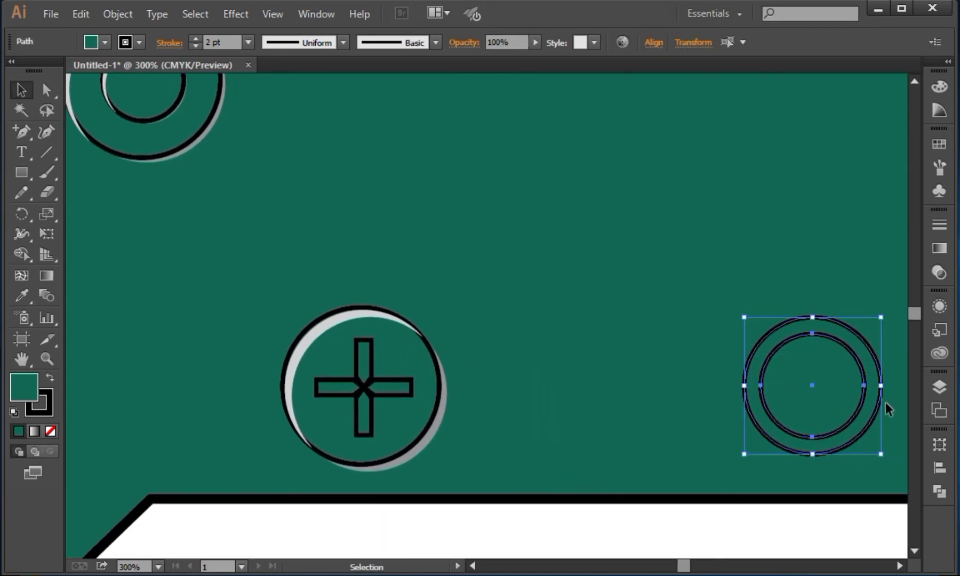
pyautogui.click(874, 427)
# Group the shaded left thumbstick and place a copy of it to the right of the D-pad
pyautogui.hotkey('ctrl', '-')
pyautogui.moveTo(186, 95); pyautogui.dragTo(399, 173)
pyautogui.hotkey('ctrl', 'z')
pyautogui.click(221, 117)
pyautogui.moveTo(405, 179); pyautogui.dragTo(753, 357)
pyautogui.click(731, 499)
pyautogui.hotkey('ctrl', '-')
pyautogui.hotkey('ctrl', '-')
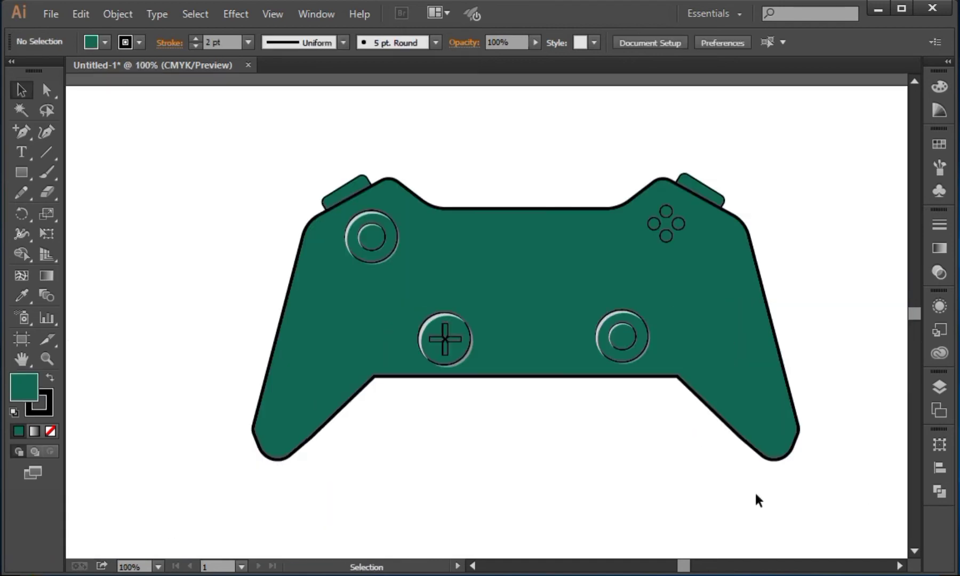
# Draw a small black-filled rectangle with a green stroke in the middle of the controller, above the D-pad's level
pyautogui.moveTo(730, 319); pyautogui.dragTo(735, 335)
pyautogui.moveTo(716, 398); pyautogui.dragTo(697, 386)
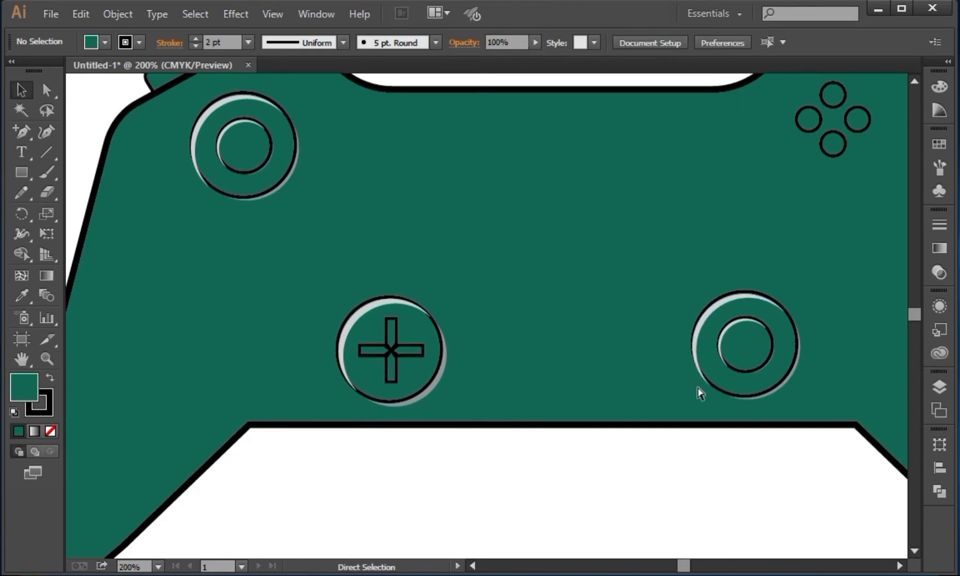
pyautogui.hotkey('ctrl', '=')
pyautogui.click(21, 172)
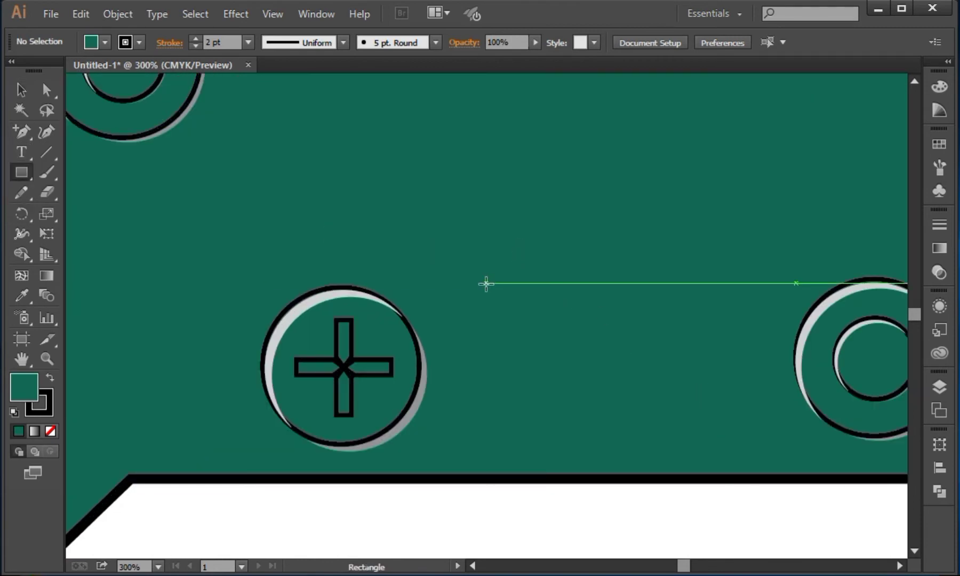
pyautogui.moveTo(439, 142); pyautogui.dragTo(530, 186)
pyautogui.hotkey('shift', 'x')
pyautogui.press('v')
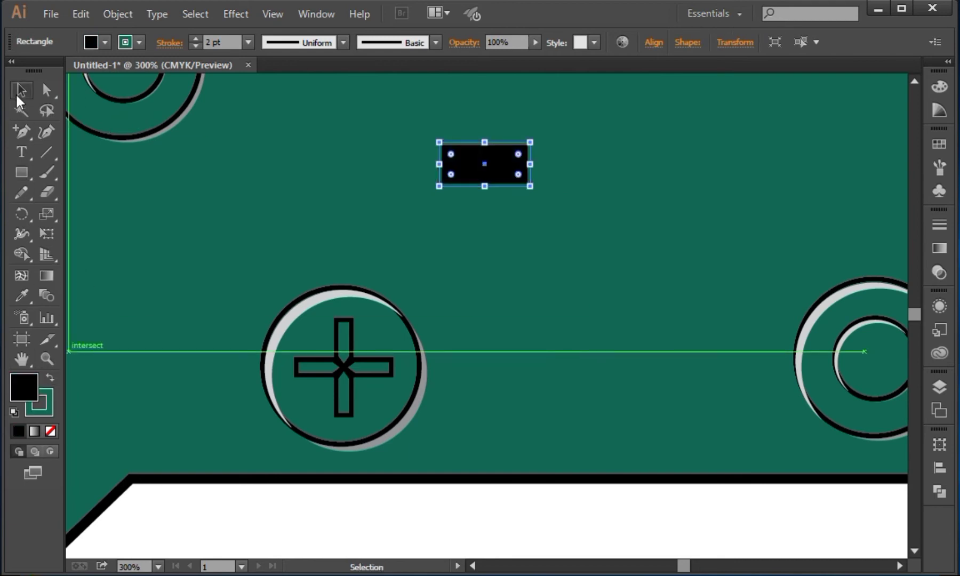
# Duplicate the black rectangle horizontally to the right, then nudge the original slightly toward the copy
pyautogui.moveTo(471, 164)
pyautogui.mouseDown()
pyautogui.moveTo(671, 166)
pyautogui.moveTo(640, 165)
pyautogui.mouseUp()
pyautogui.click(488, 166)
pyautogui.press('Right')
pyautogui.press('Right')
pyautogui.press('Right')
pyautogui.press('Right')
pyautogui.press('Right')
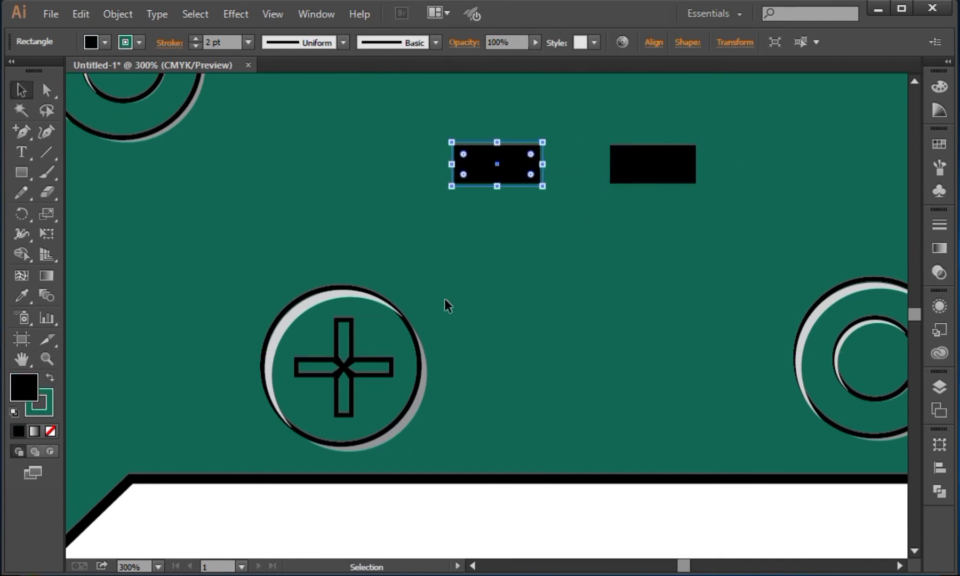
# Remove the stroke from both black rectangles
pyautogui.click(678, 159)
pyautogui.keyDown('shift'); pyautogui.click(479, 163); pyautogui.keyUp('shift')
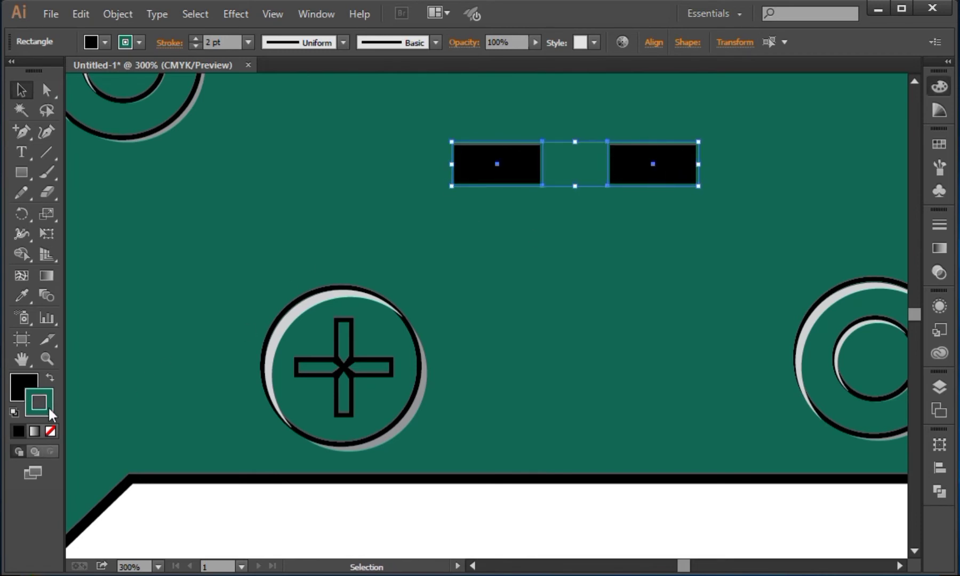
pyautogui.press('/')
pyautogui.click(892, 76)
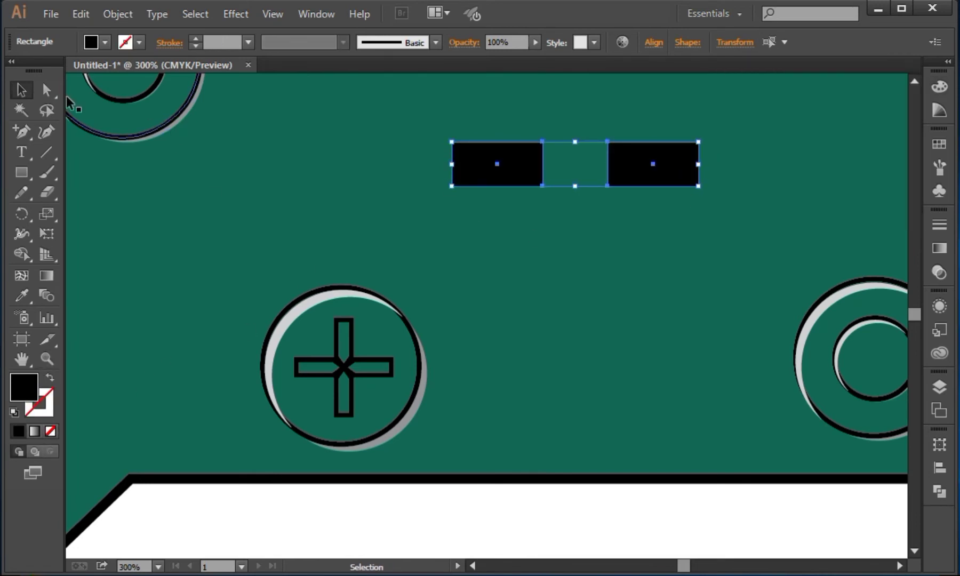
# Round all the corners of both black rectangles slightly
pyautogui.click(47, 90)
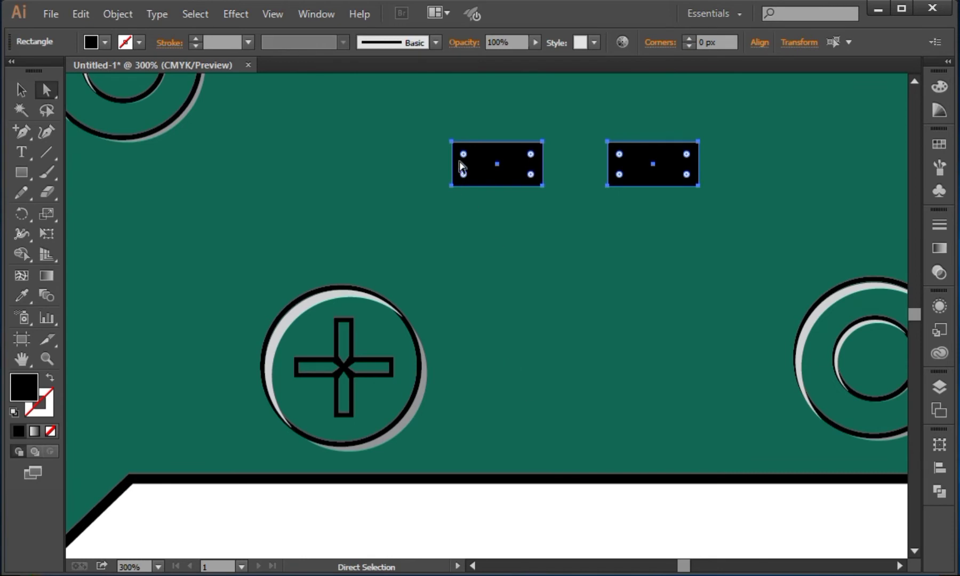
pyautogui.moveTo(463, 167); pyautogui.dragTo(467, 161)
pyautogui.click(473, 503)
# Nudge the two black buttons together down and right toward the centre of the controller
pyautogui.hotkey('ctrl', '1')
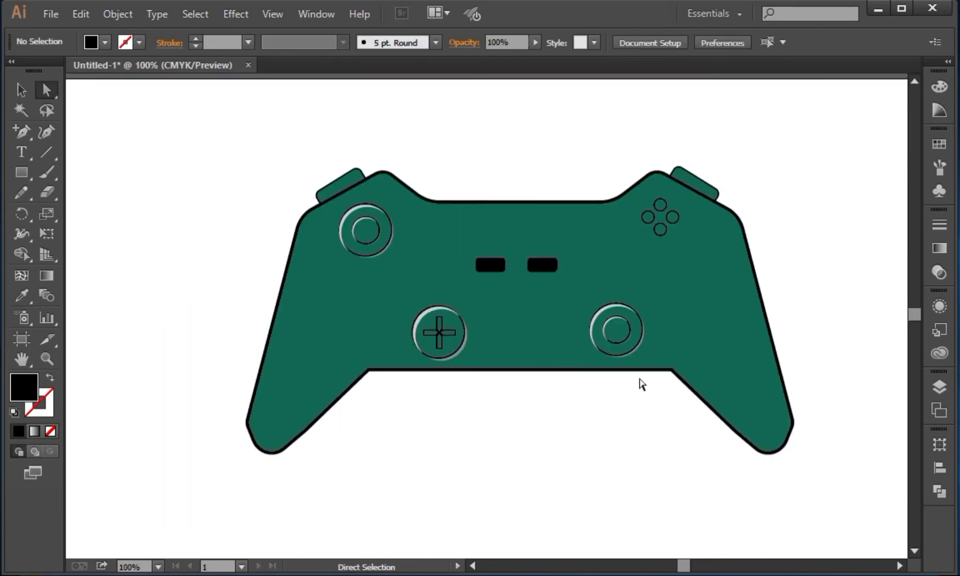
pyautogui.moveTo(680, 350); pyautogui.dragTo(698, 374)
pyautogui.click(22, 90)
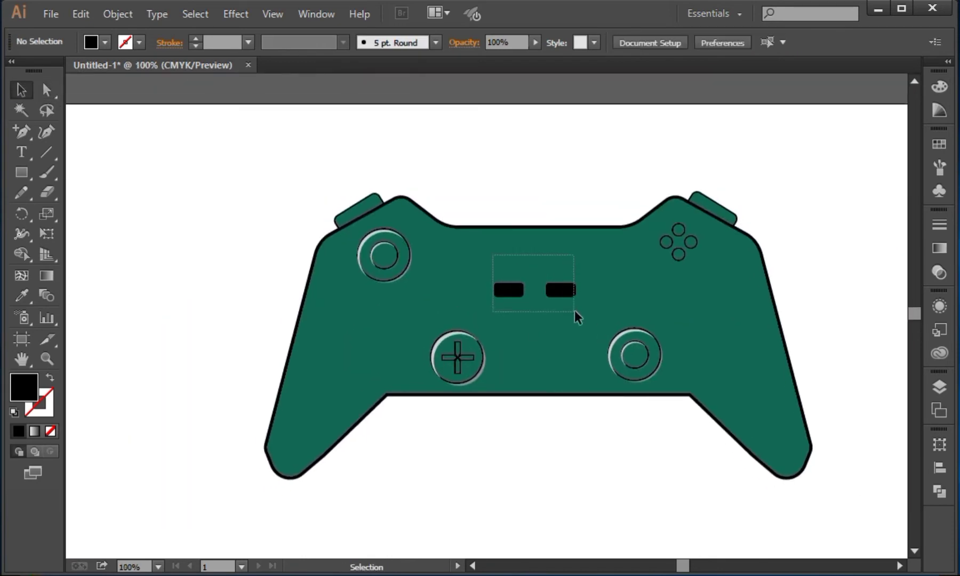
pyautogui.moveTo(575, 310); pyautogui.dragTo(576, 316)
pyautogui.press('Down')
pyautogui.press('Down')
pyautogui.press('Down')
pyautogui.press('Down')
pyautogui.press('Down')
pyautogui.press('Down')
pyautogui.press('Down')
pyautogui.press('Right')
pyautogui.press('Right')
pyautogui.press('Right')
pyautogui.press('Right')
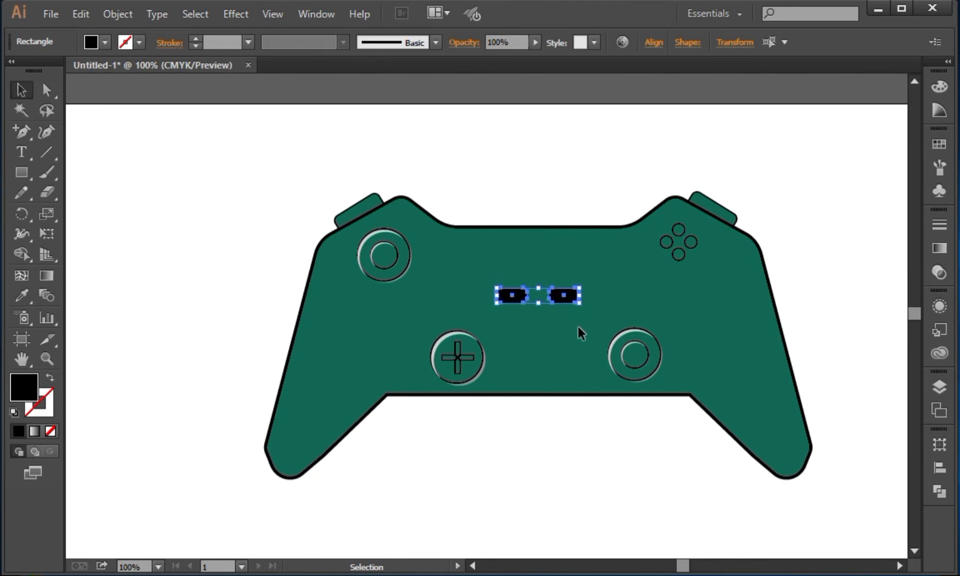
pyautogui.press('Down')
pyautogui.press('Down')
pyautogui.press('Down')
pyautogui.press('Down')
pyautogui.press('Down')
pyautogui.press('Down')
pyautogui.press('Down')
pyautogui.press('Down')
pyautogui.press('Down')
pyautogui.press('Down')
pyautogui.press('Right')
pyautogui.press('Right')
pyautogui.press('Right')
pyautogui.press('Right')
pyautogui.press('Right')
pyautogui.press('Right')
pyautogui.press('Right')
pyautogui.press('Right')
pyautogui.press('Right')
pyautogui.press('Right')
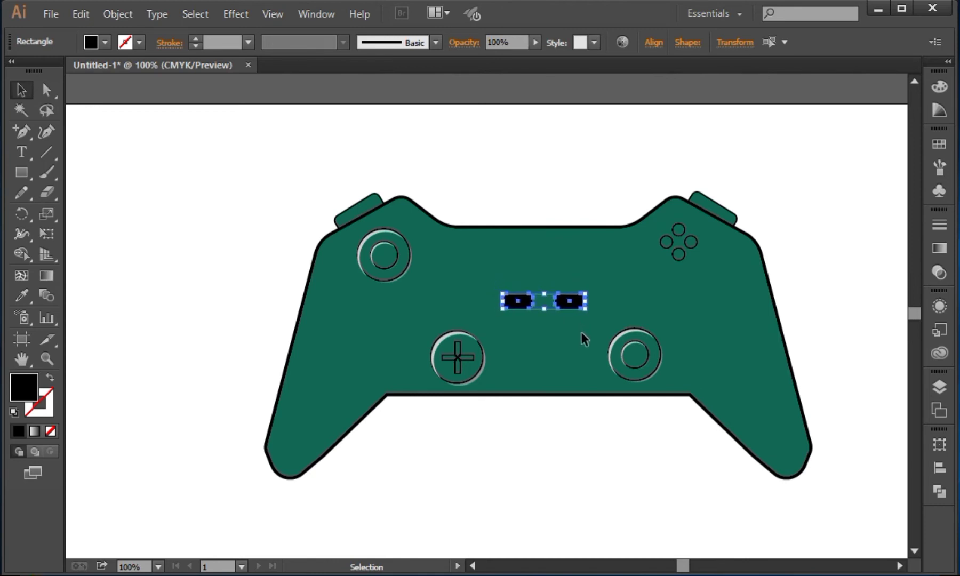
pyautogui.click(845, 181)
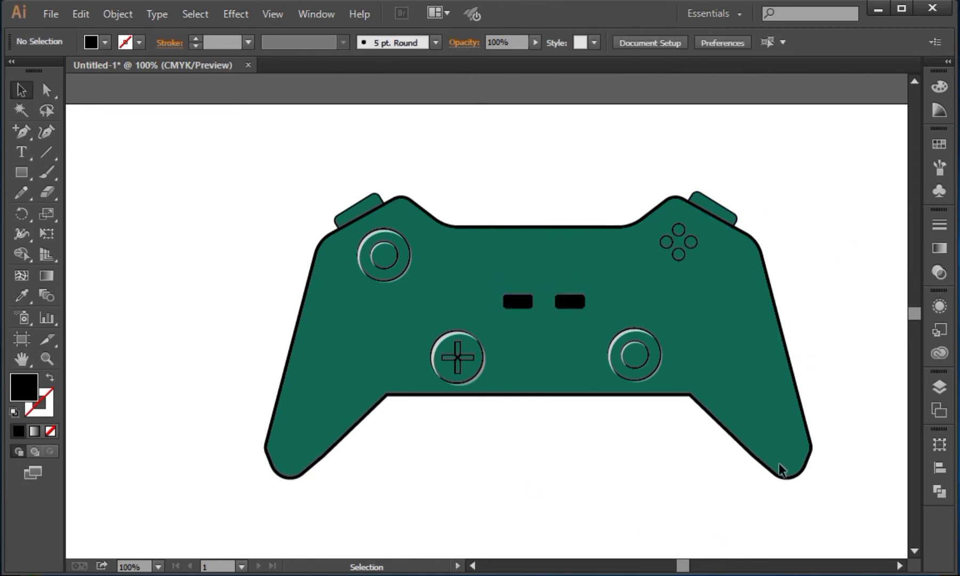
# Draw a long horizontal rectangle spanning from the D-pad to the right thumbstick, extending its left end into the D-pad circle
pyautogui.hotkey('ctrl', '=')
pyautogui.hotkey('ctrl', '=')
pyautogui.moveTo(778, 474); pyautogui.dragTo(747, 412)
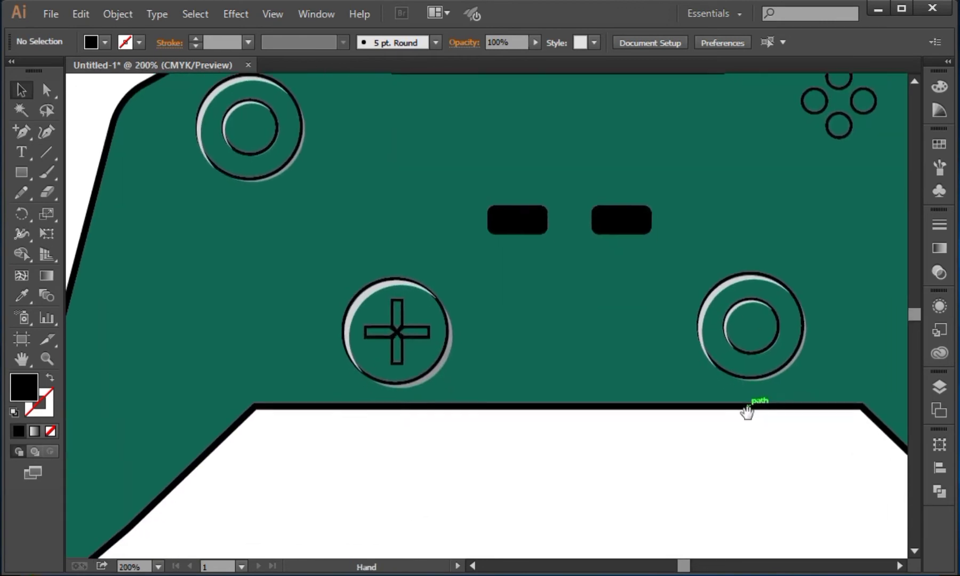
pyautogui.click(20, 171)
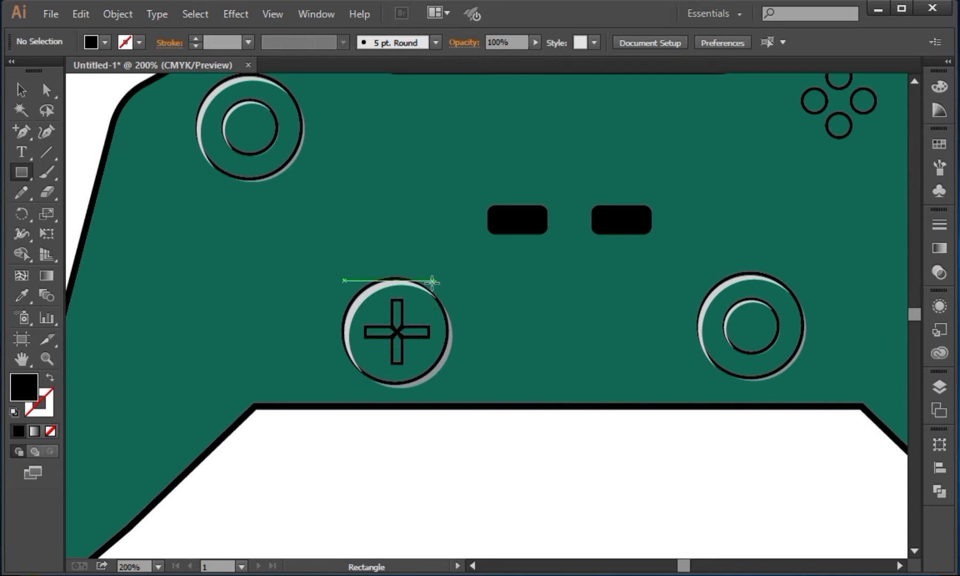
pyautogui.moveTo(432, 281); pyautogui.dragTo(720, 300)
pyautogui.moveTo(432, 301); pyautogui.dragTo(421, 300)
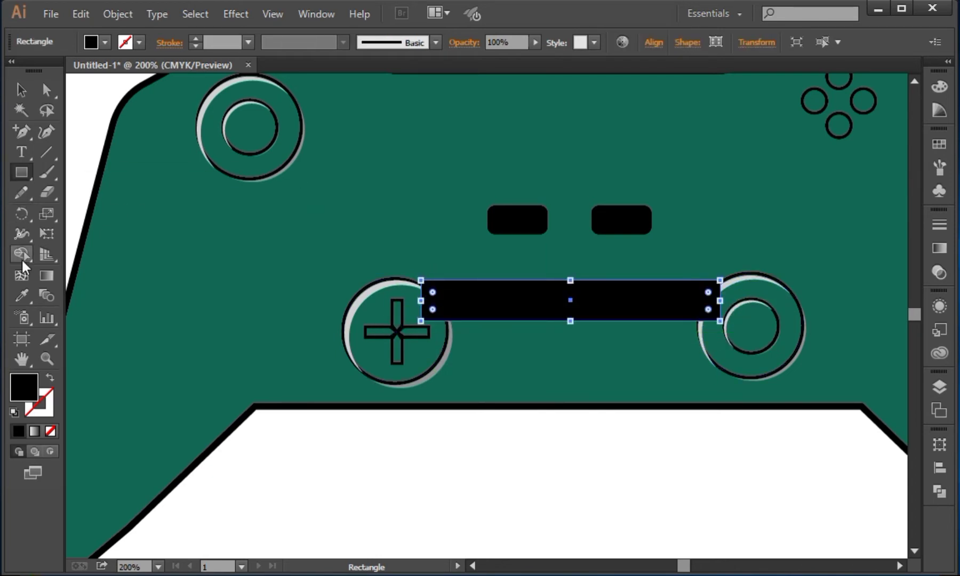
# Fill the long bar with the thumbstick's dark crescent gray using the Eyedropper, and set its opacity to 39%
pyautogui.click(21, 295)
pyautogui.click(283, 171)
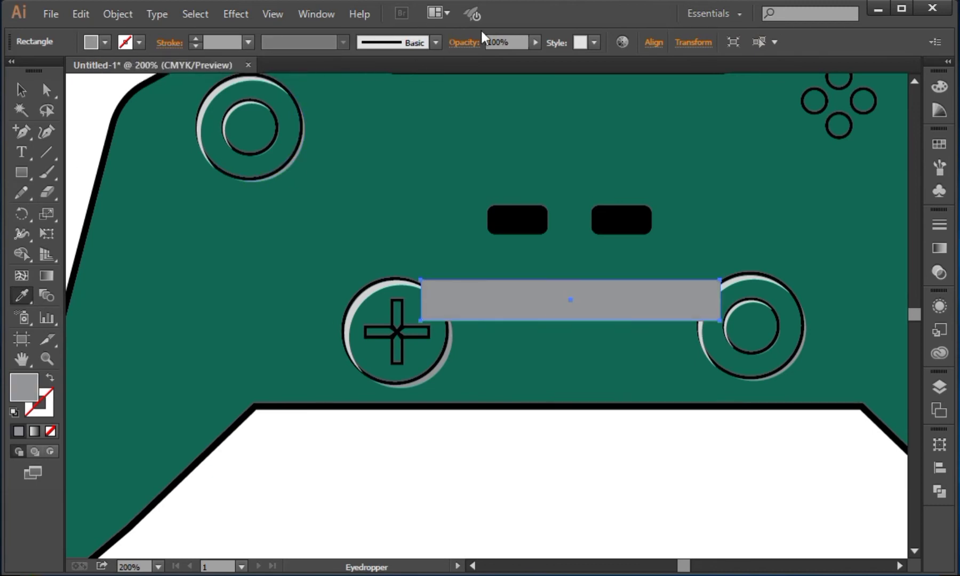
pyautogui.moveTo(510, 59); pyautogui.dragTo(492, 57)
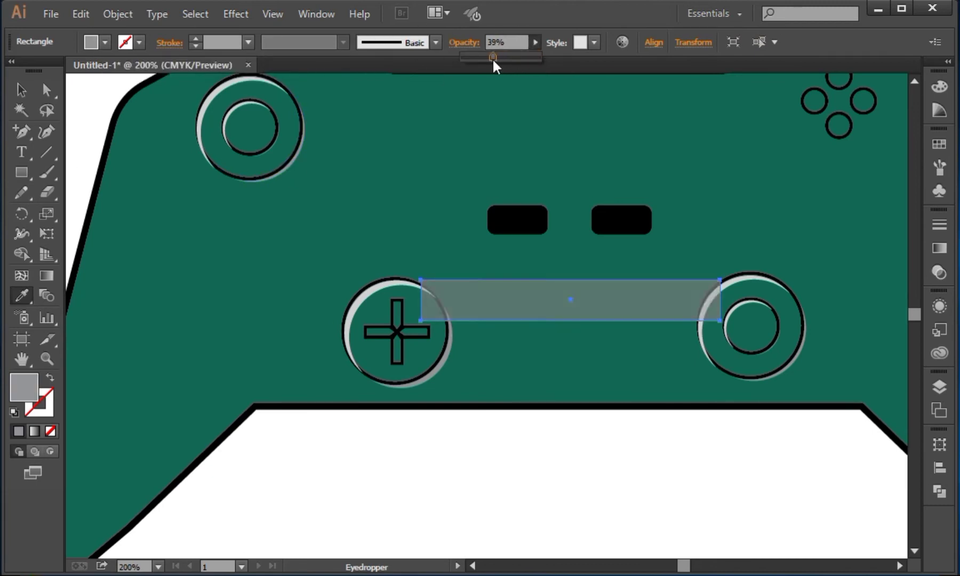
pyautogui.press('v')
pyautogui.click(483, 491)
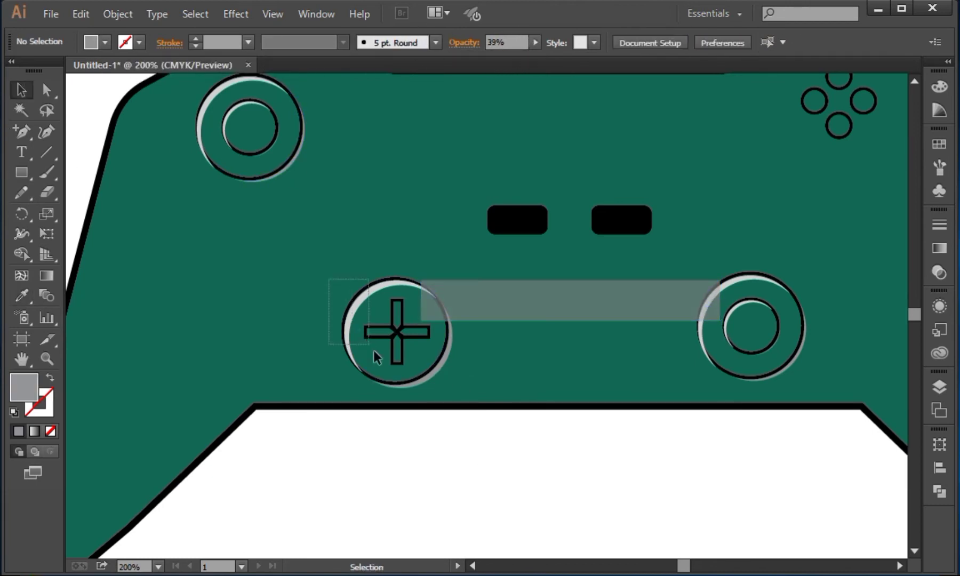
# Group all the D-pad parts, and arrange the D-pad and right thumbstick in front of the gray bar
pyautogui.keyDown('ctrl'); pyautogui.click(415, 380); pyautogui.keyUp('ctrl')
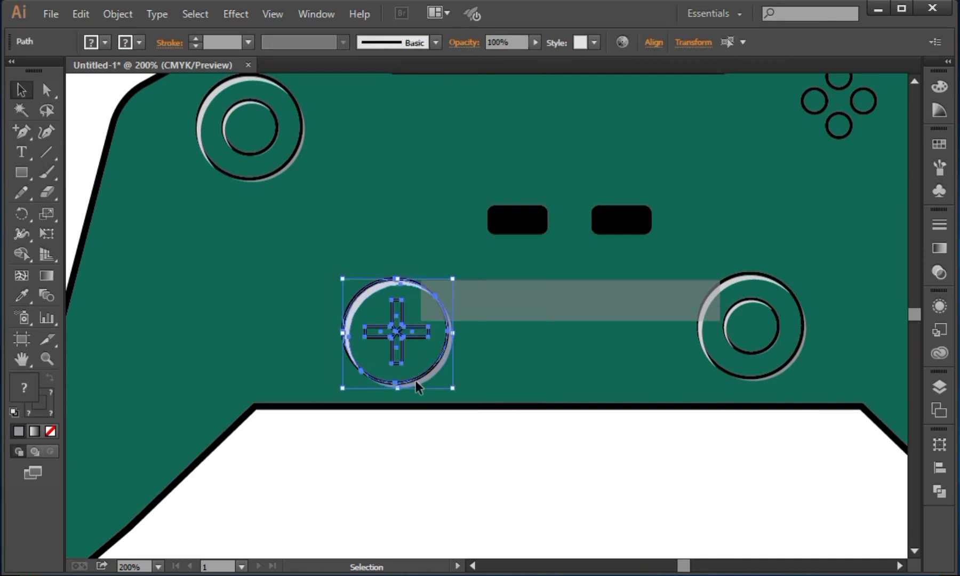
pyautogui.click(731, 377)
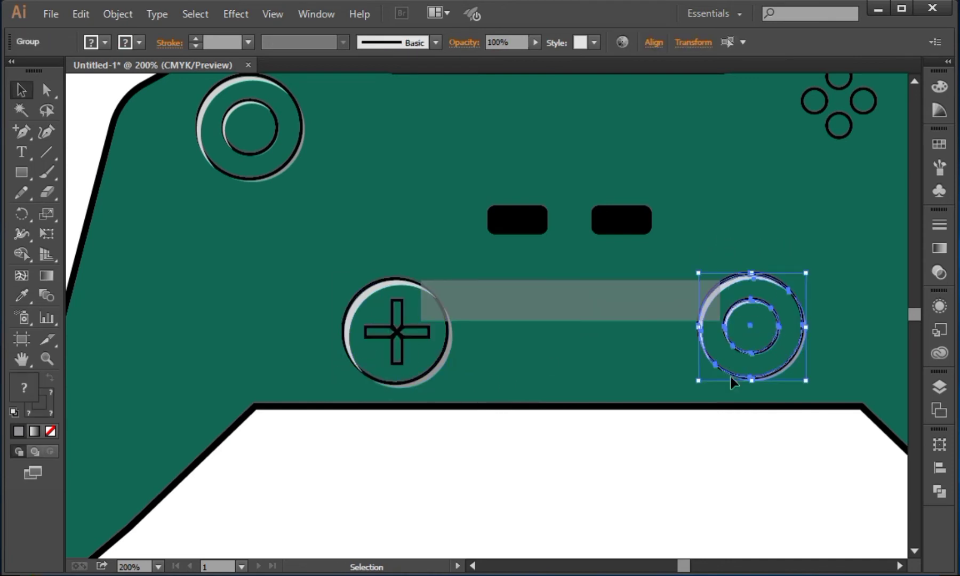
pyautogui.keyDown('shift'); pyautogui.click(393, 356); pyautogui.keyUp('shift')
pyautogui.rightClick(393, 323)
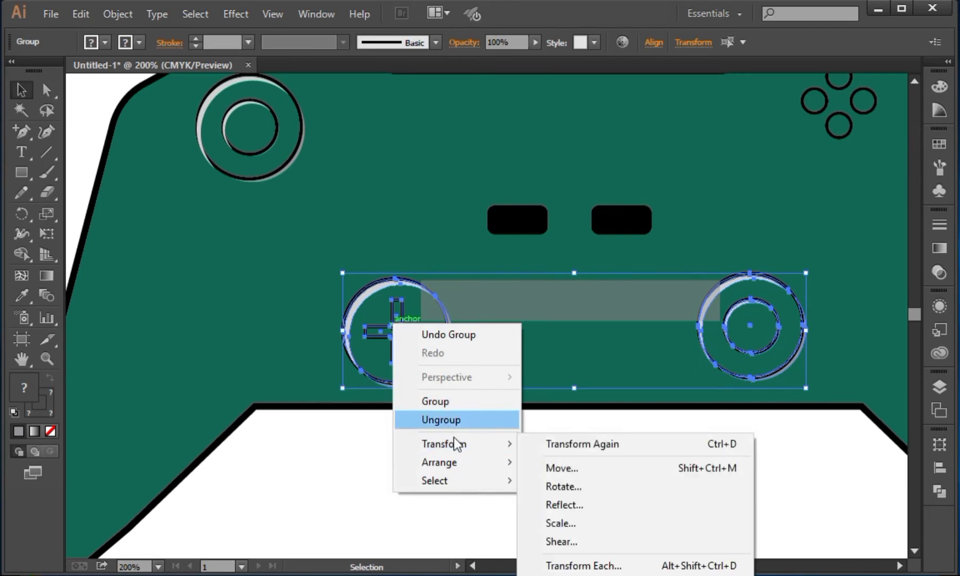
pyautogui.click(541, 462)
pyautogui.click(550, 392)
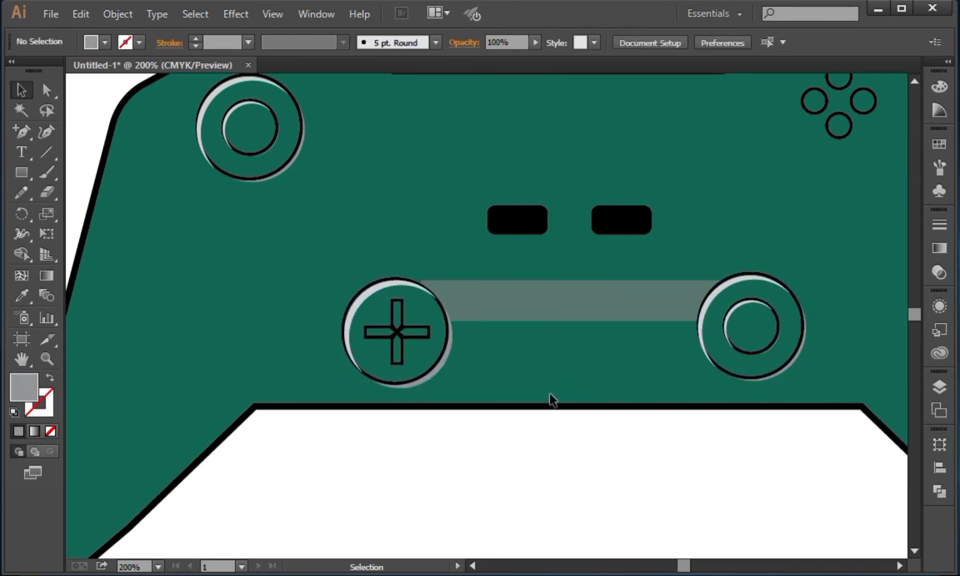
# Nudge the translucent gray bar slightly down between the D-pad and the right thumbstick
pyautogui.click(598, 310)
pyautogui.press('Down')
pyautogui.press('Down')
pyautogui.press('Down')
pyautogui.click(544, 463)
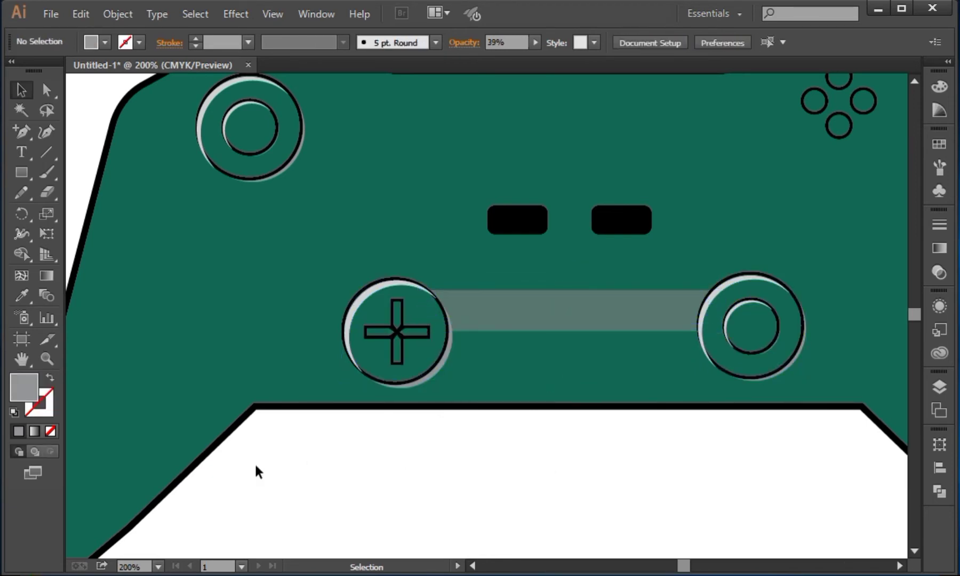
pyautogui.hotkey('ctrl', '-')
pyautogui.hotkey('ctrl', '-')
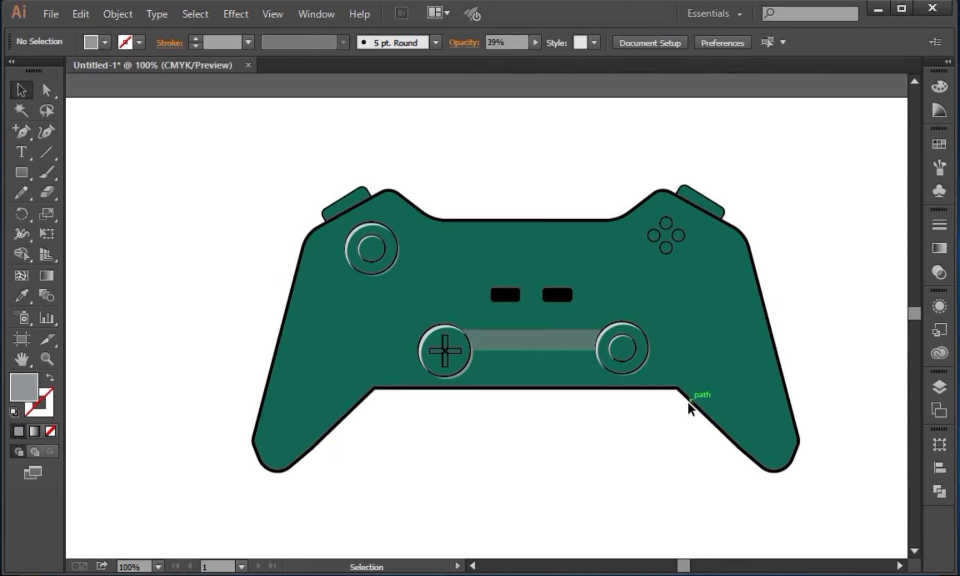
# Draw a closed five-sided gray grip shape inside the controller's left handle with the Pen tool
pyautogui.hotkey('ctrl', '+')
pyautogui.hotkey('ctrl', '+')
pyautogui.moveTo(309, 447); pyautogui.dragTo(434, 297)
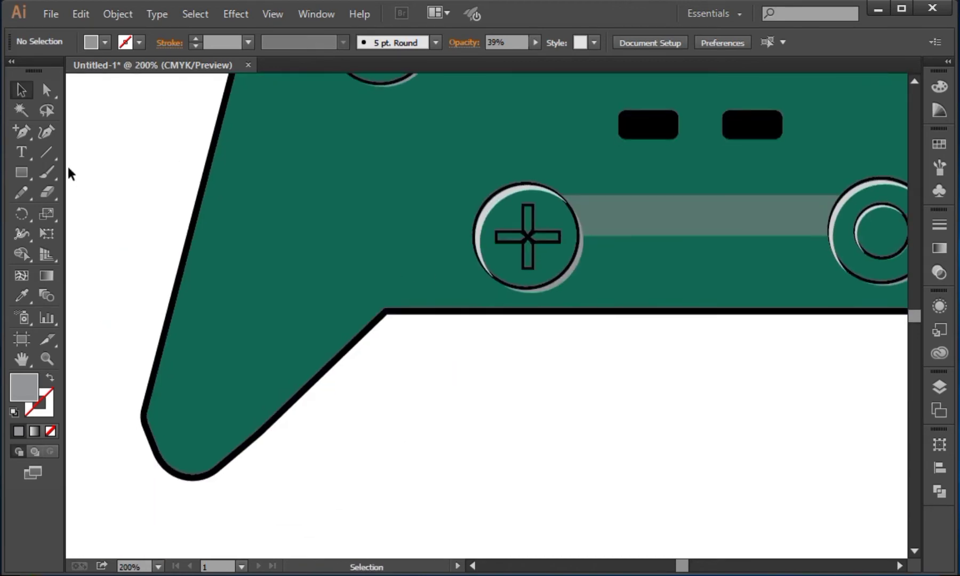
pyautogui.moveTo(21, 131); pyautogui.dragTo(80, 132)
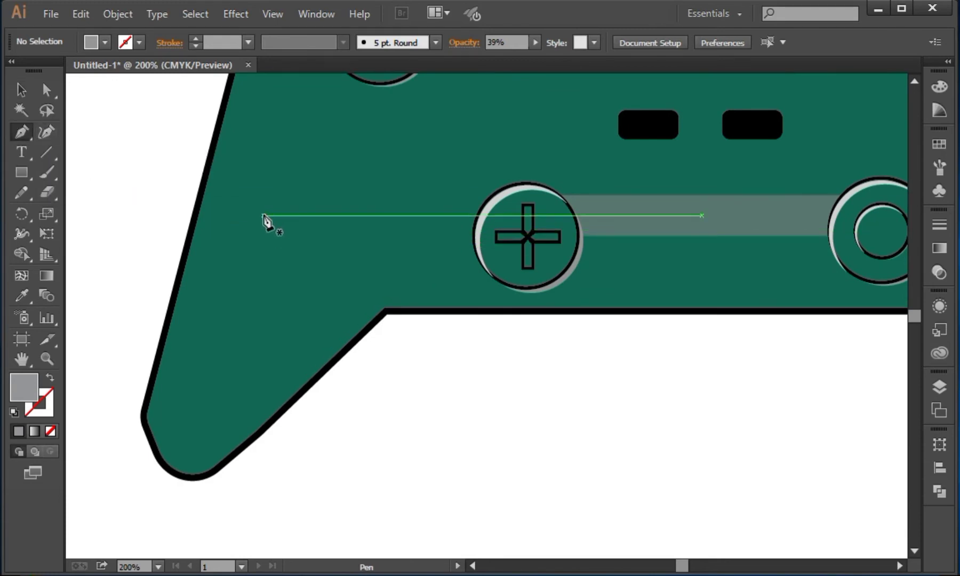
pyautogui.moveTo(263, 215); pyautogui.dragTo(221, 300)
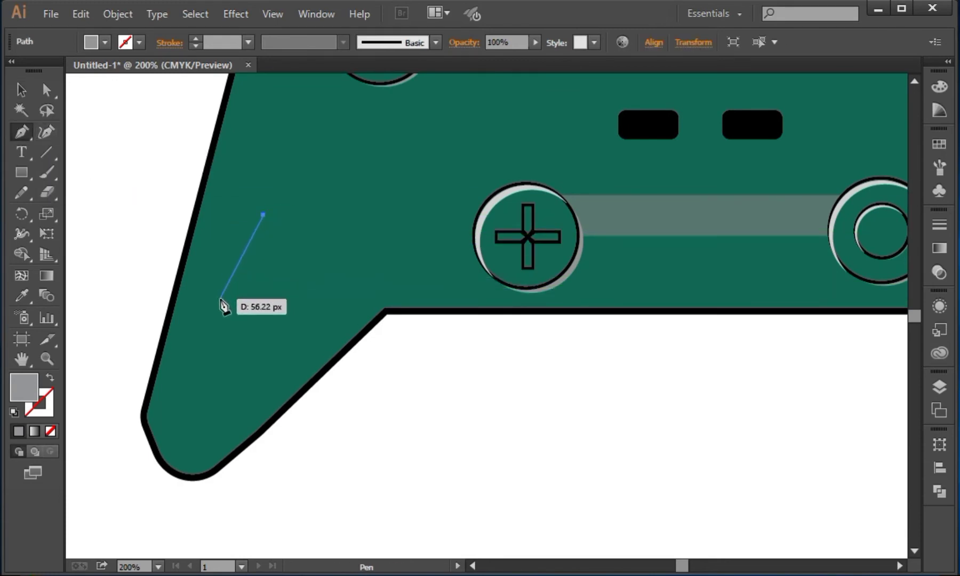
pyautogui.click(220, 300)
pyautogui.click(219, 335)
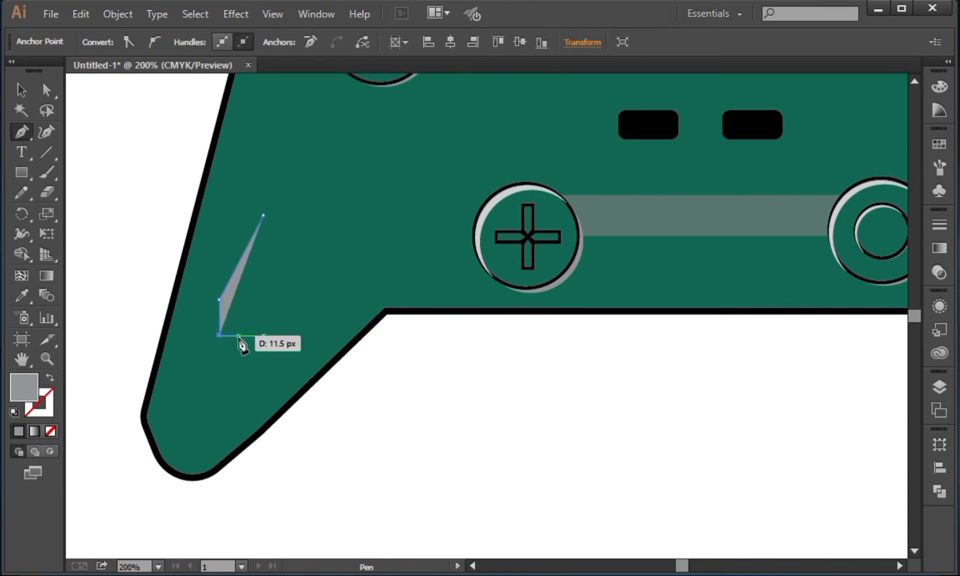
pyautogui.moveTo(238, 336); pyautogui.dragTo(253, 323)
pyautogui.click(253, 323)
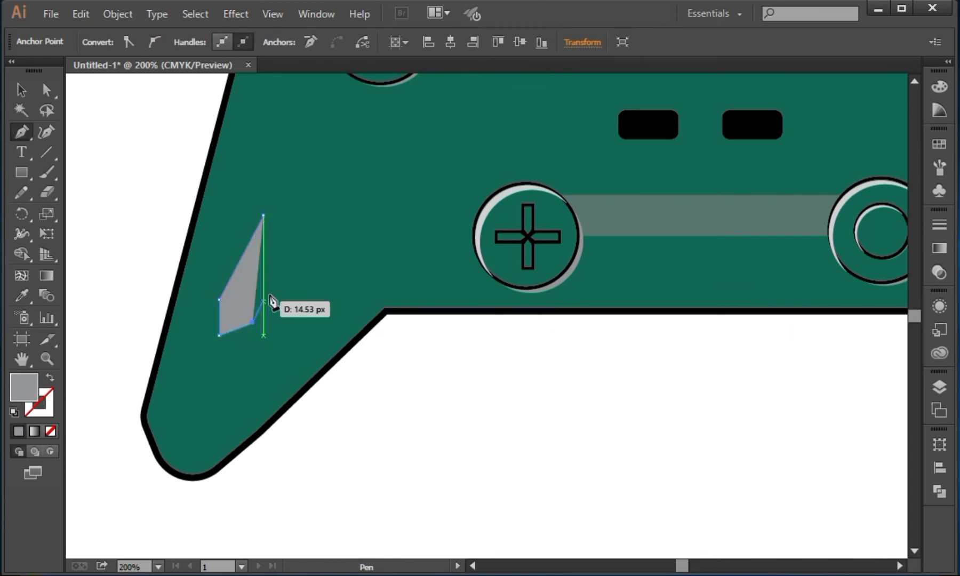
pyautogui.click(302, 260)
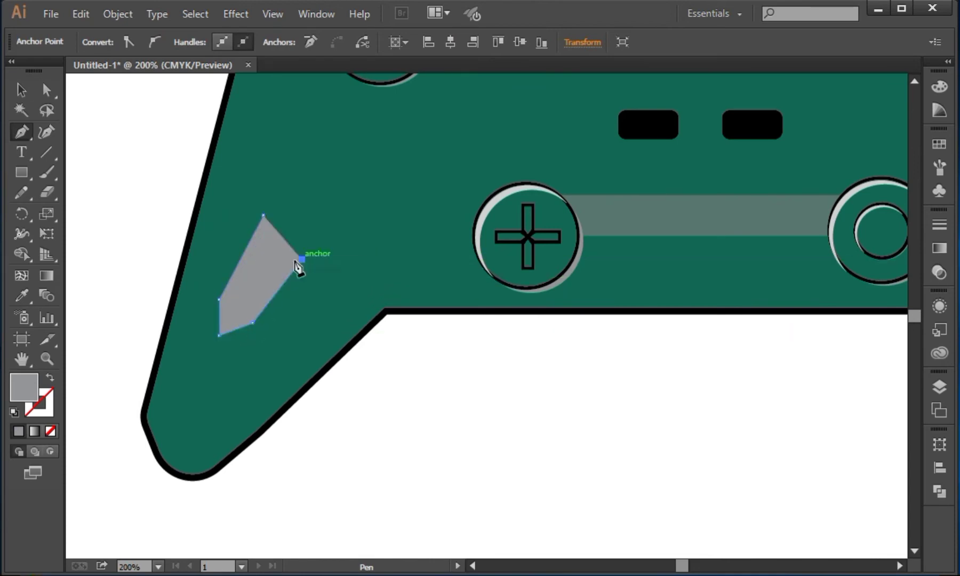
pyautogui.click(264, 216)
# Round the corners of the five-sided gray shape on the left handle
pyautogui.press('a')
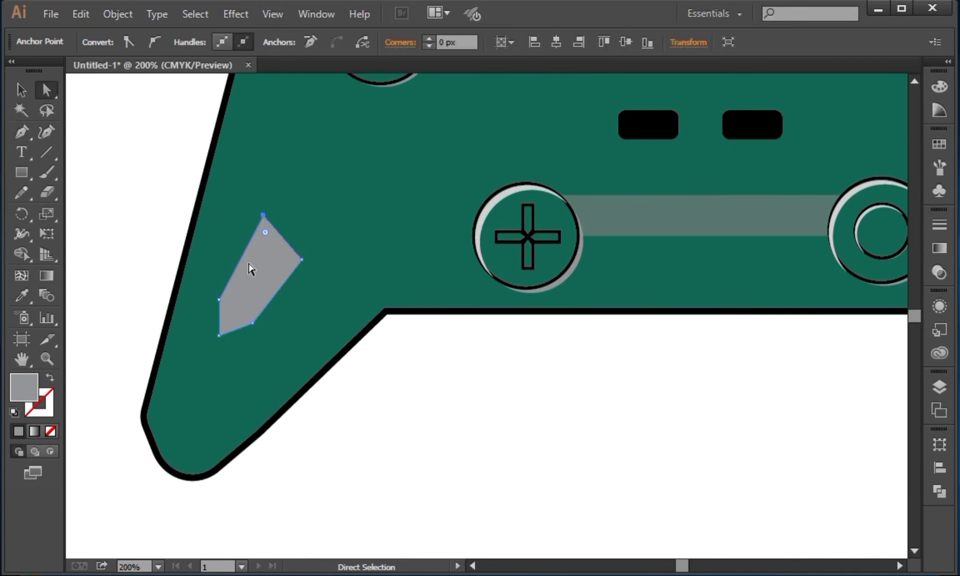
pyautogui.moveTo(265, 232)
pyautogui.mouseDown()
pyautogui.moveTo(268, 249)
pyautogui.moveTo(266, 234)
pyautogui.mouseUp()
pyautogui.click(399, 393)
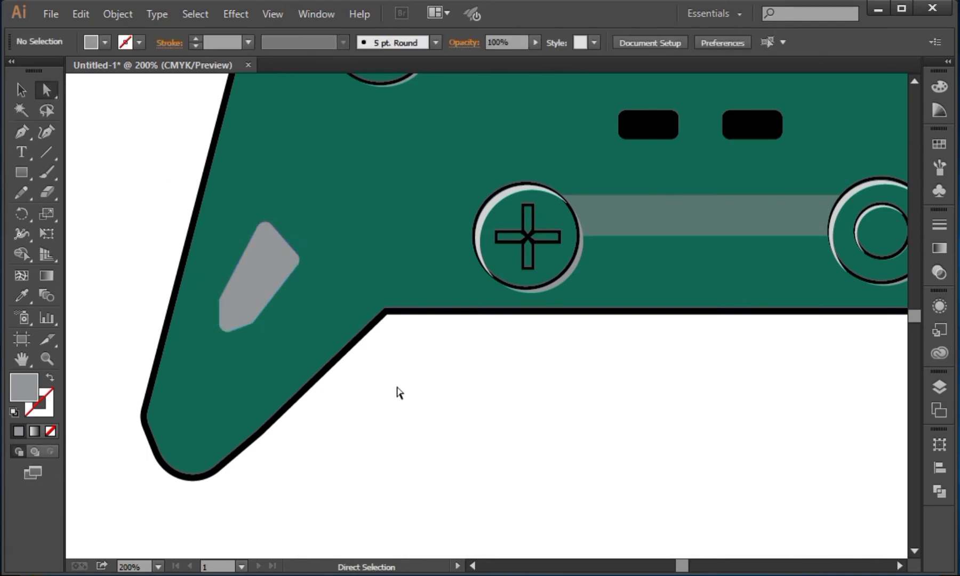
# Match the left handle shape's fill and opacity to the translucent gray bar with the Eyedropper
pyautogui.click(281, 279)
pyautogui.click(21, 295)
pyautogui.click(660, 212)
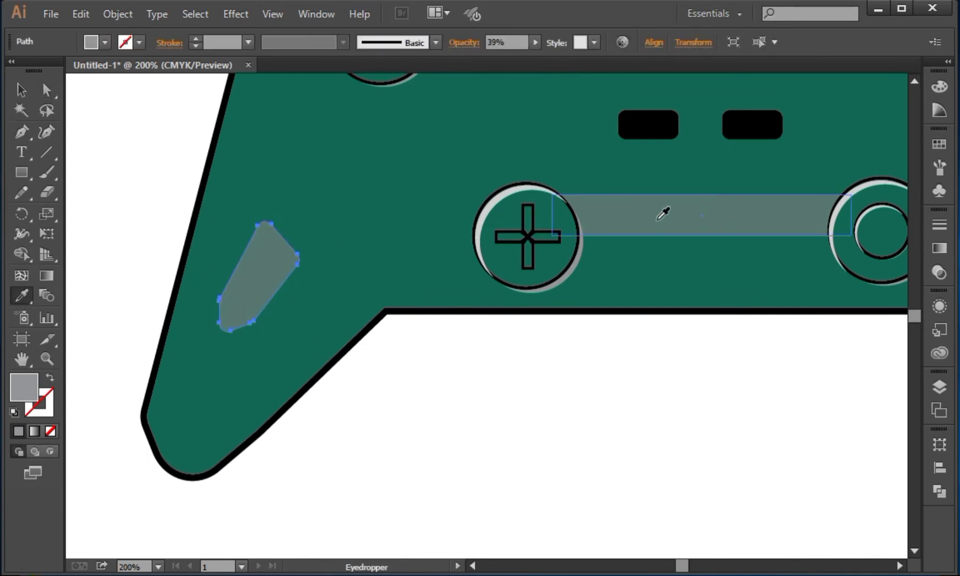
# Enlarge the translucent gray shape on the controller's left grip slightly
pyautogui.click(26, 92)
pyautogui.click(492, 394)
pyautogui.hotkey('ctrl', '-')
pyautogui.hotkey('ctrl', '-')
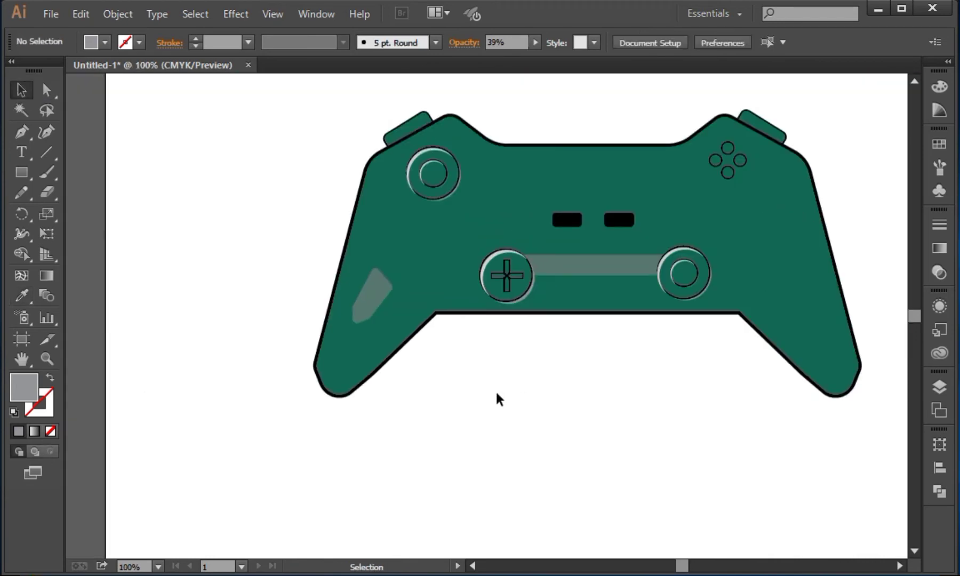
pyautogui.click(388, 277)
pyautogui.moveTo(393, 268); pyautogui.dragTo(385, 297)
pyautogui.click(431, 344)
# Reflect a copy of the left grip's gray shape across the vertical axis and place it on the right grip
pyautogui.rightClick(385, 297)
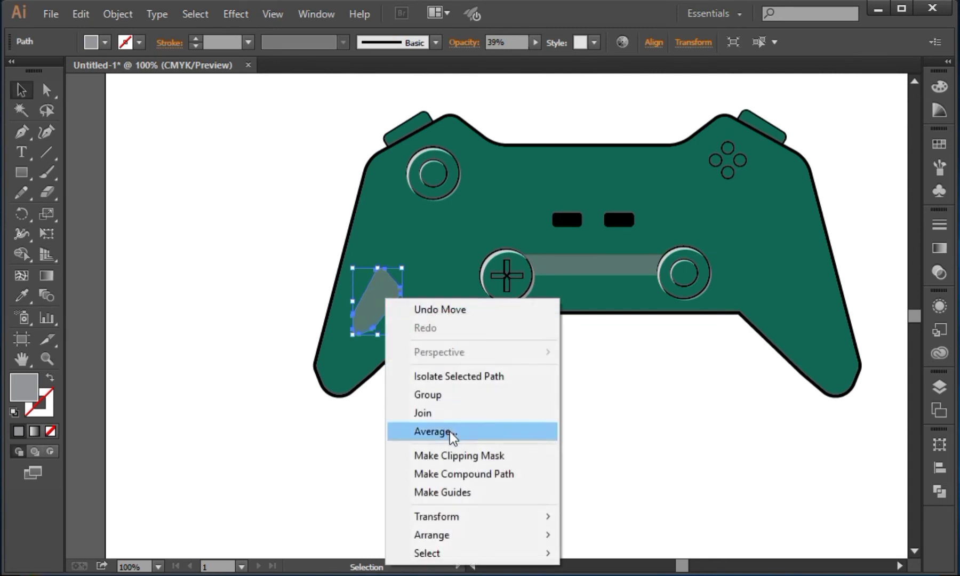
pyautogui.rightClick(388, 285)
pyautogui.moveTo(495, 504)
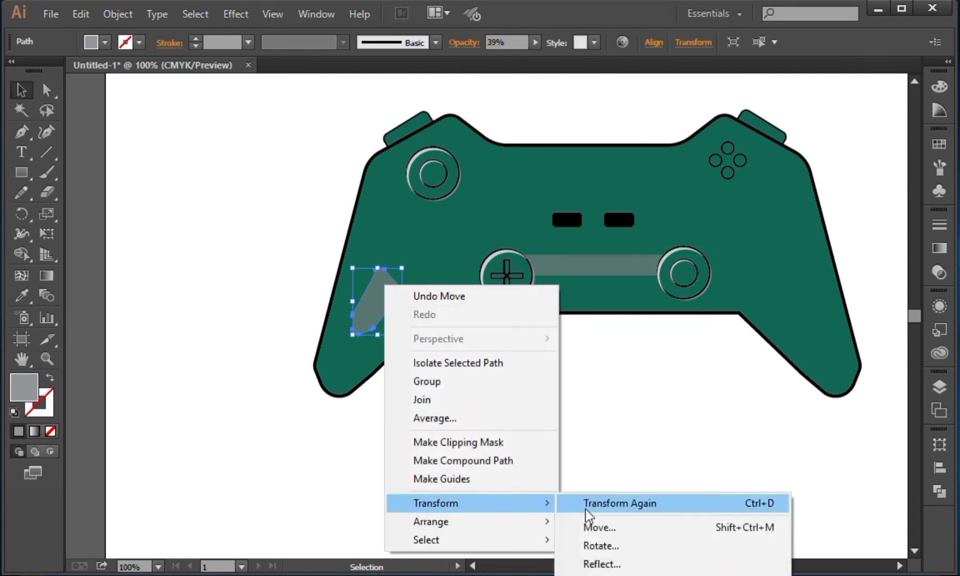
pyautogui.click(593, 564)
pyautogui.click(635, 309)
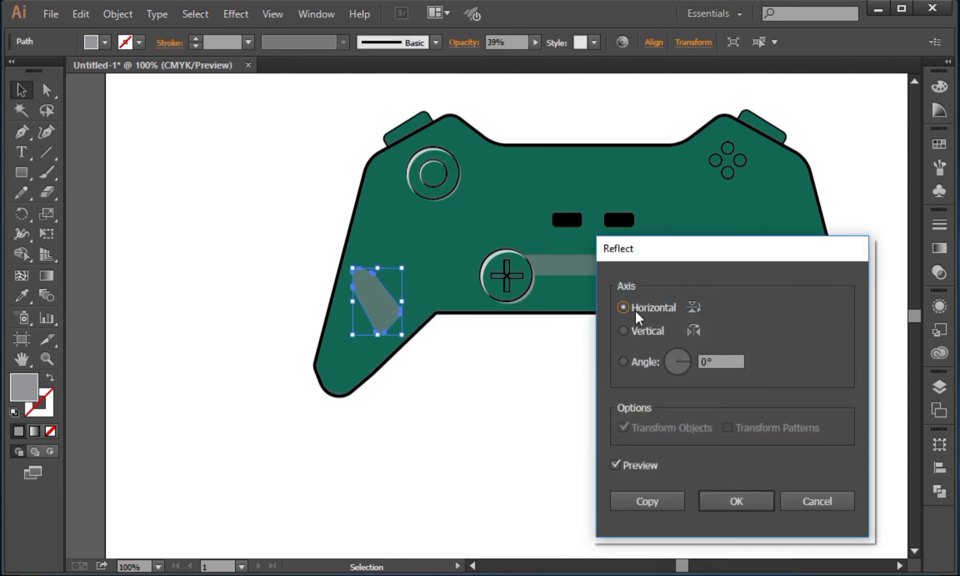
pyautogui.click(638, 333)
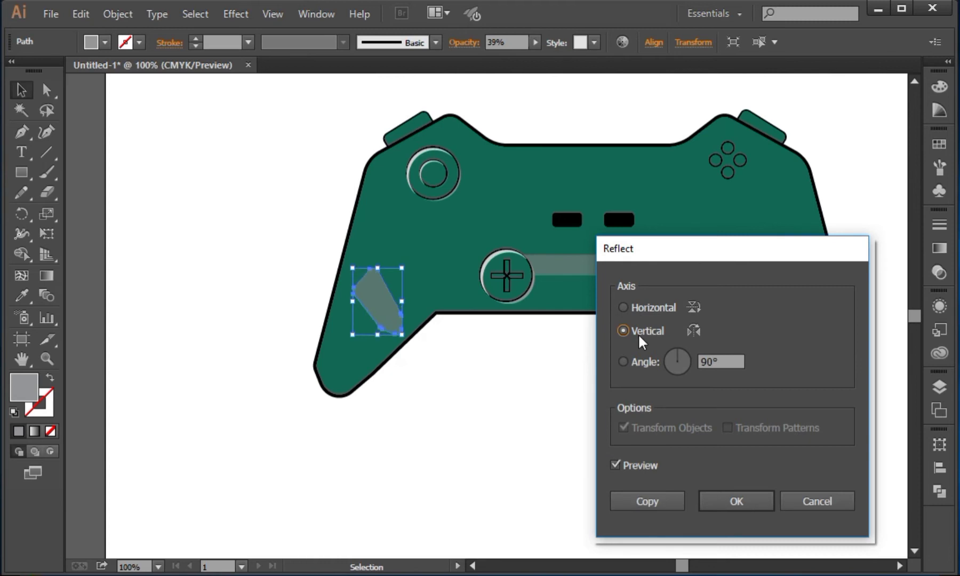
pyautogui.click(665, 509)
pyautogui.moveTo(379, 303); pyautogui.dragTo(802, 308)
pyautogui.click(705, 410)
pyautogui.moveTo(690, 362); pyautogui.dragTo(686, 377)
pyautogui.click(528, 292)
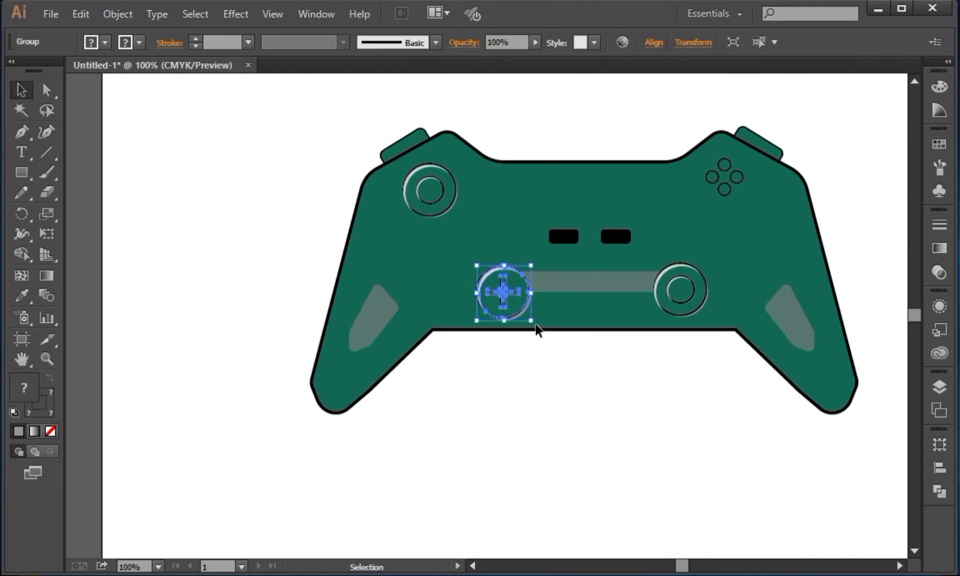
pyautogui.keyDown('shift'); pyautogui.click(695, 289); pyautogui.keyUp('shift')
pyautogui.moveTo(707, 321); pyautogui.dragTo(707, 356)
pyautogui.hotkey('ctrl', 'z')
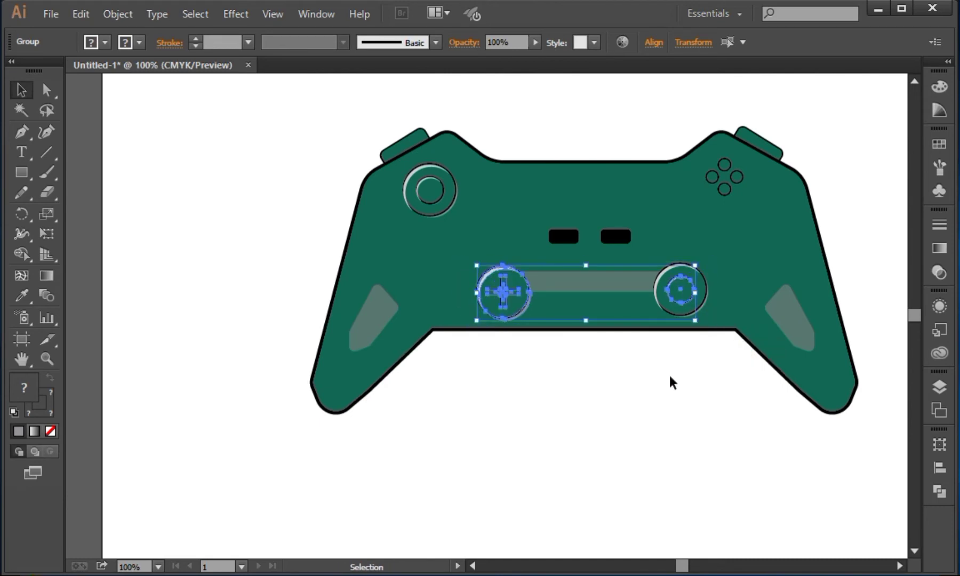
pyautogui.click(669, 373)
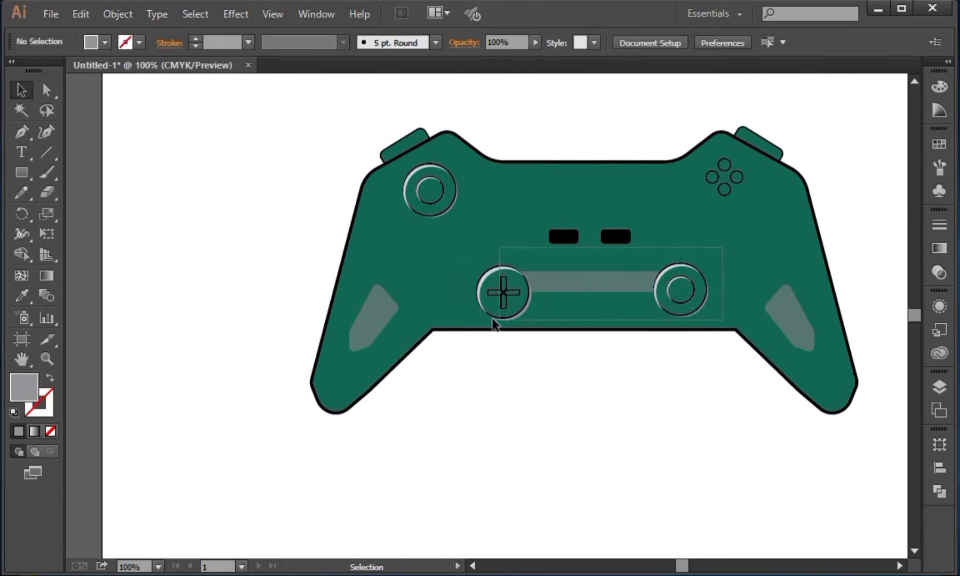
# Enlarge the D-pad, gray connecting bar and right thumbstick together, and nudge them slightly up
pyautogui.moveTo(493, 324); pyautogui.dragTo(472, 330)
pyautogui.moveTo(708, 321); pyautogui.dragTo(725, 331)
pyautogui.press('Up')
pyautogui.press('Up')
pyautogui.press('Up')
pyautogui.press('Up')
pyautogui.click(696, 360)
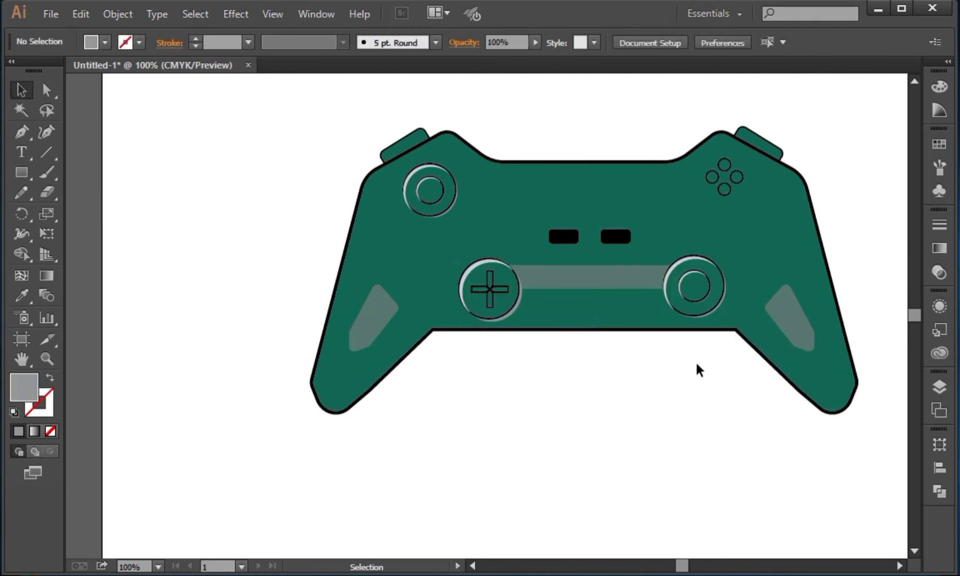
pyautogui.press('space')
pyautogui.moveTo(651, 300); pyautogui.dragTo(660, 332)
pyautogui.click(429, 226)
pyautogui.moveTo(400, 201); pyautogui.dragTo(466, 256)
pyautogui.hotkey('ctrl', 'z')
pyautogui.click(642, 93)
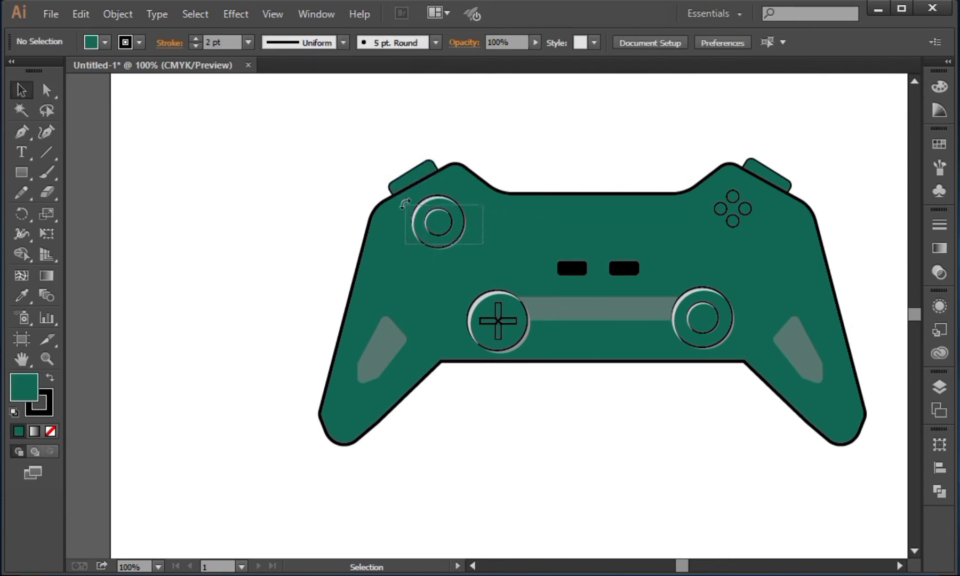
# Enlarge the whole left thumbstick about its center, including its inner circle and shading
pyautogui.moveTo(405, 203); pyautogui.dragTo(406, 205)
pyautogui.moveTo(467, 250); pyautogui.dragTo(477, 261)
pyautogui.click(592, 128)
# Duplicate the right shoulder button slightly up and outward, and nudge the copy into line with the original
pyautogui.press('space')
pyautogui.moveTo(640, 201); pyautogui.dragTo(611, 201)
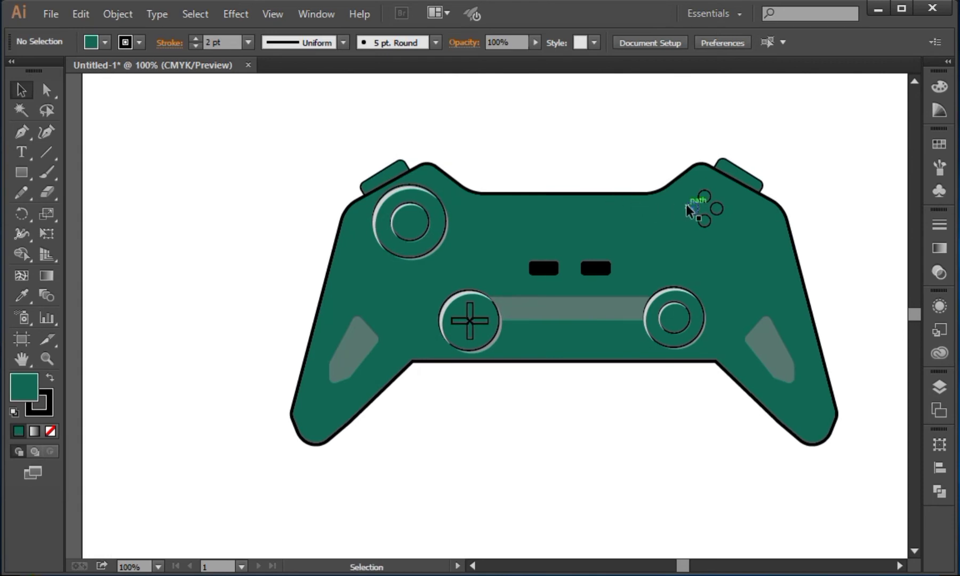
pyautogui.hotkey('ctrl', '+')
pyautogui.moveTo(800, 187); pyautogui.dragTo(575, 283)
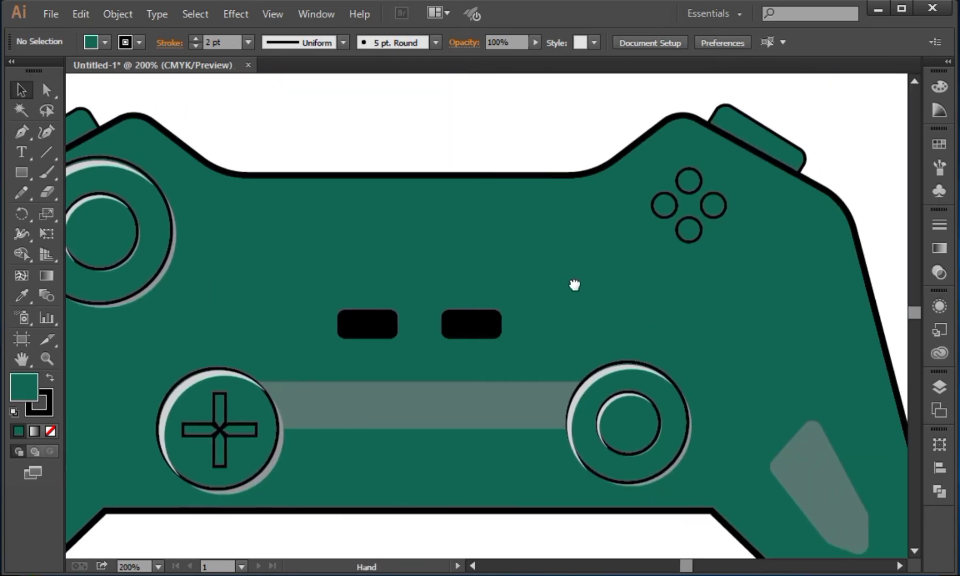
pyautogui.moveTo(779, 138); pyautogui.dragTo(710, 181)
pyautogui.hotkey('ctrl', '-')
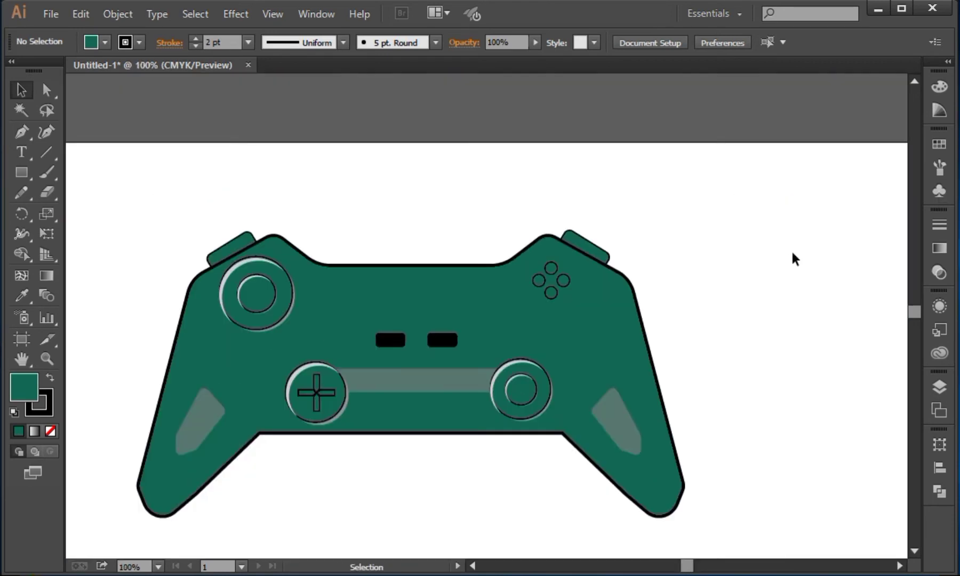
pyautogui.hotkey('ctrl', '+')
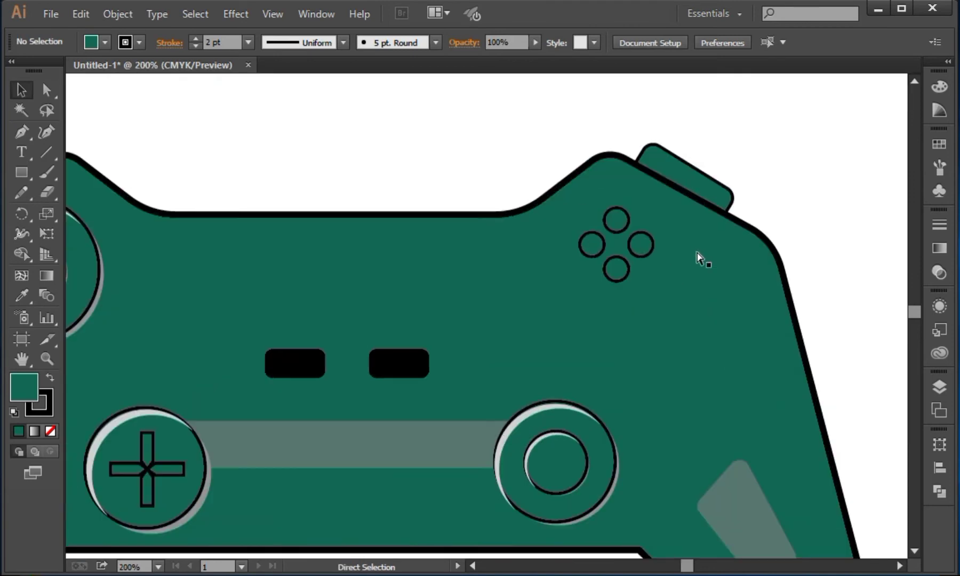
pyautogui.hotkey('ctrl', '+')
pyautogui.moveTo(732, 199); pyautogui.dragTo(750, 182)
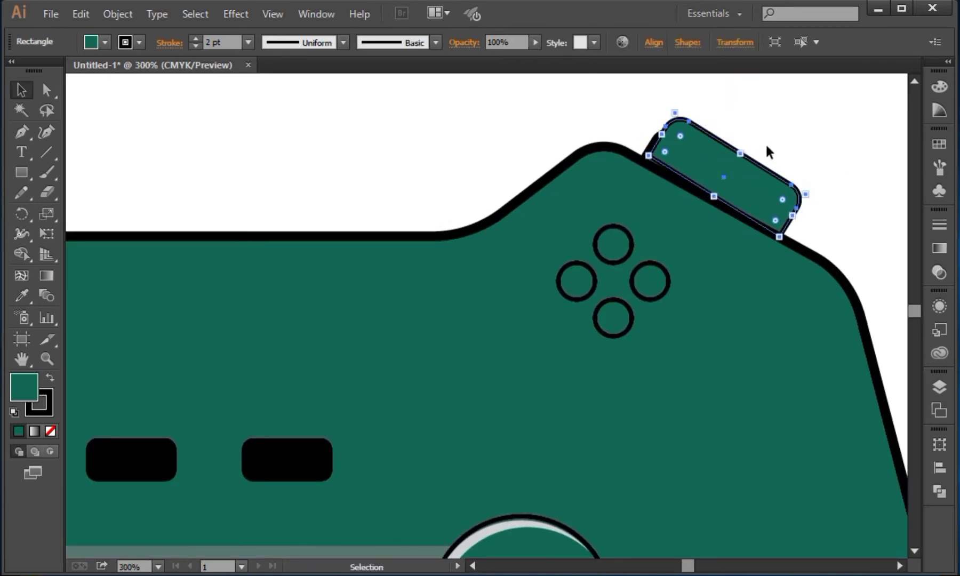
pyautogui.press('Up')
pyautogui.press('Up')
pyautogui.press('Up')
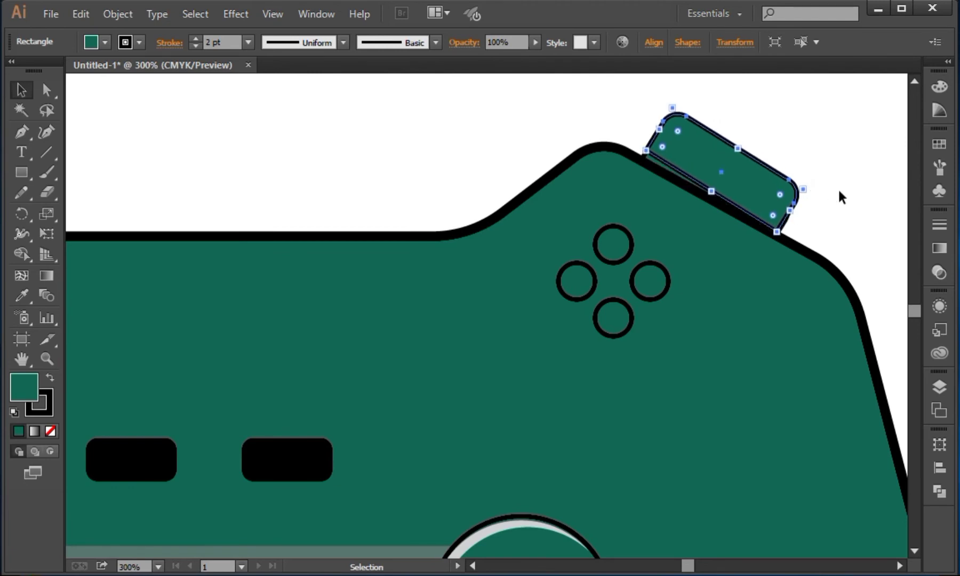
pyautogui.press('Up')
pyautogui.press('Left')
pyautogui.click(839, 191)
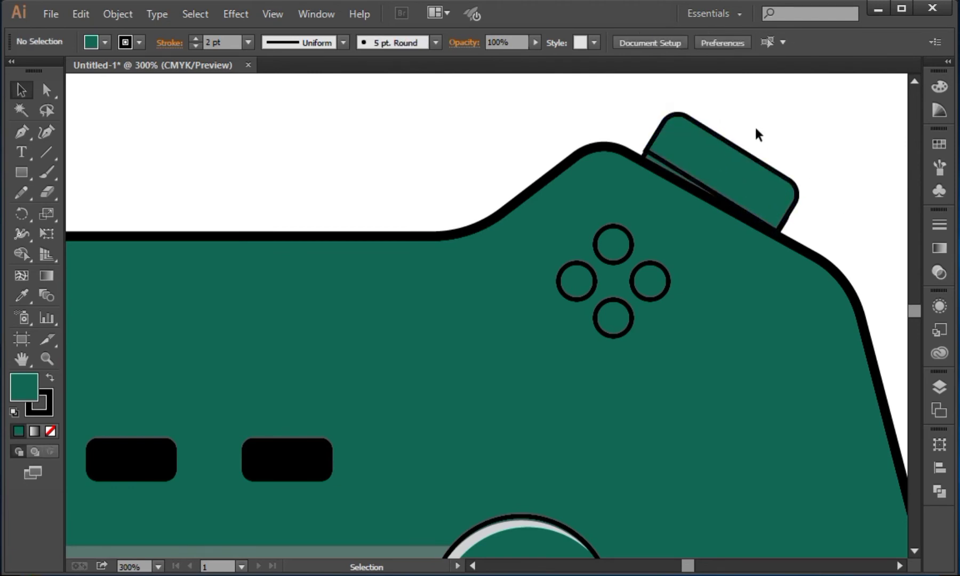
# Add another duplicate of the right shoulder button, offset a little farther up and outward
pyautogui.moveTo(756, 128); pyautogui.dragTo(784, 201)
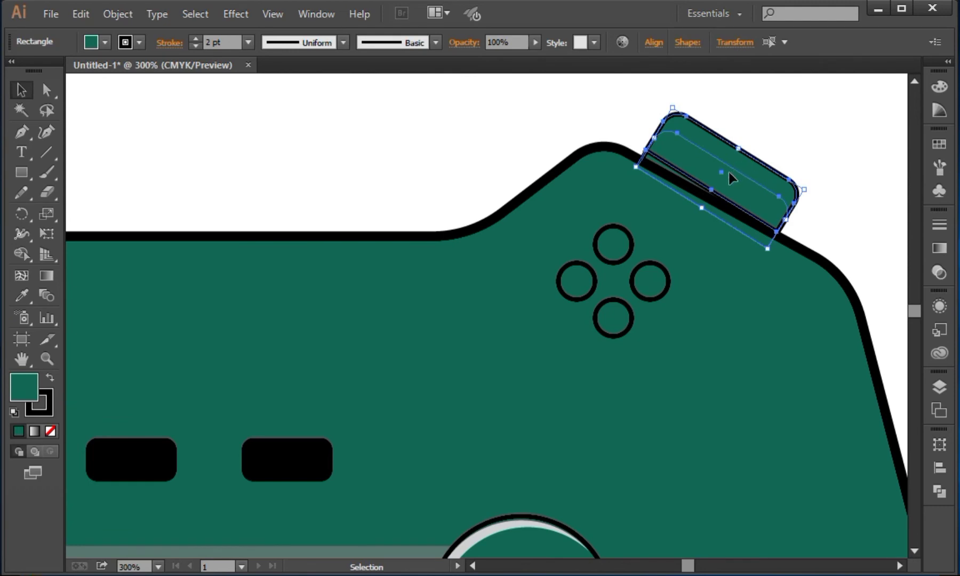
pyautogui.click(803, 140)
pyautogui.moveTo(733, 163); pyautogui.dragTo(741, 149)
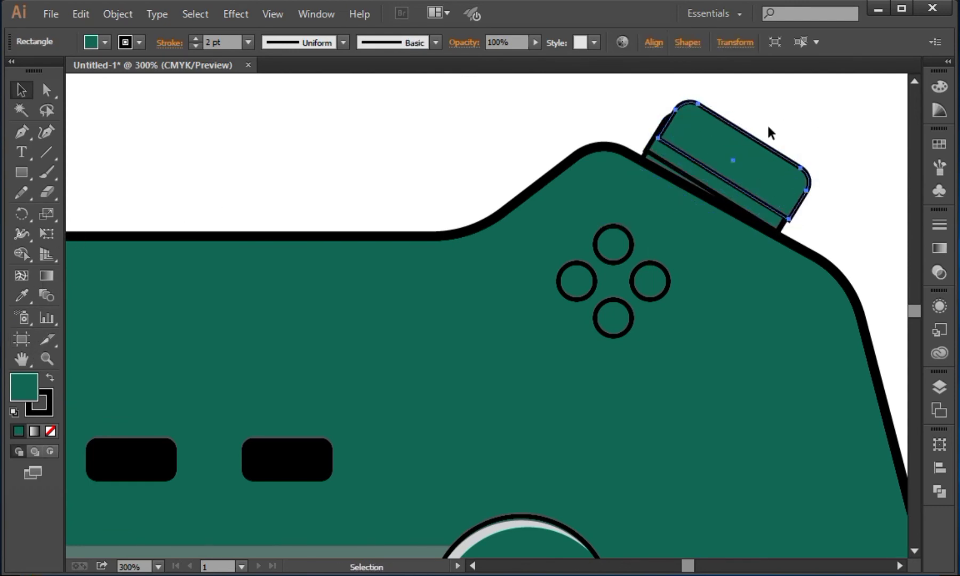
# Remove the outer regions of the overlapping shoulder button copies with Shape Builder, leaving a narrow band along the outer edge
pyautogui.click(21, 254)
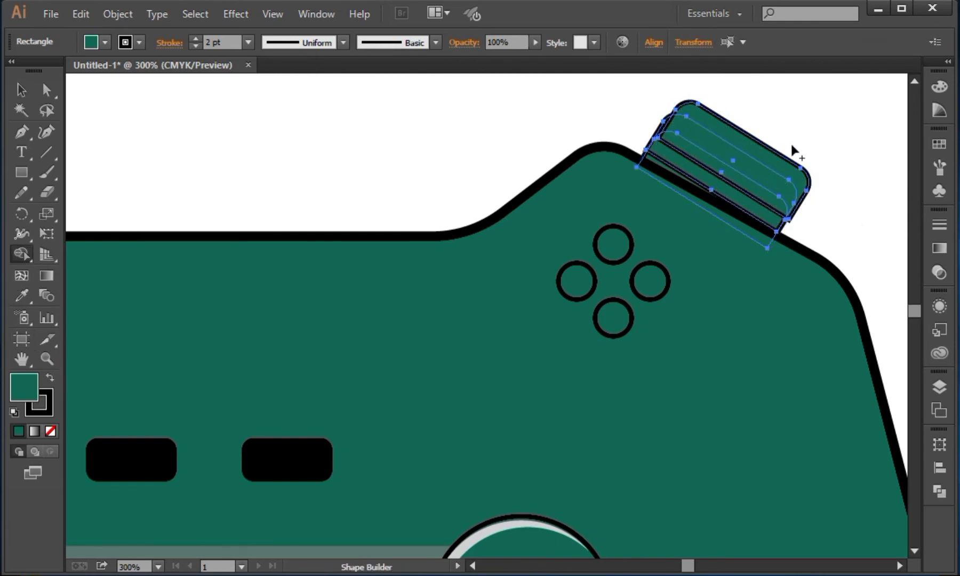
pyautogui.keyDown('alt'); pyautogui.click(787, 166); pyautogui.keyUp('alt')
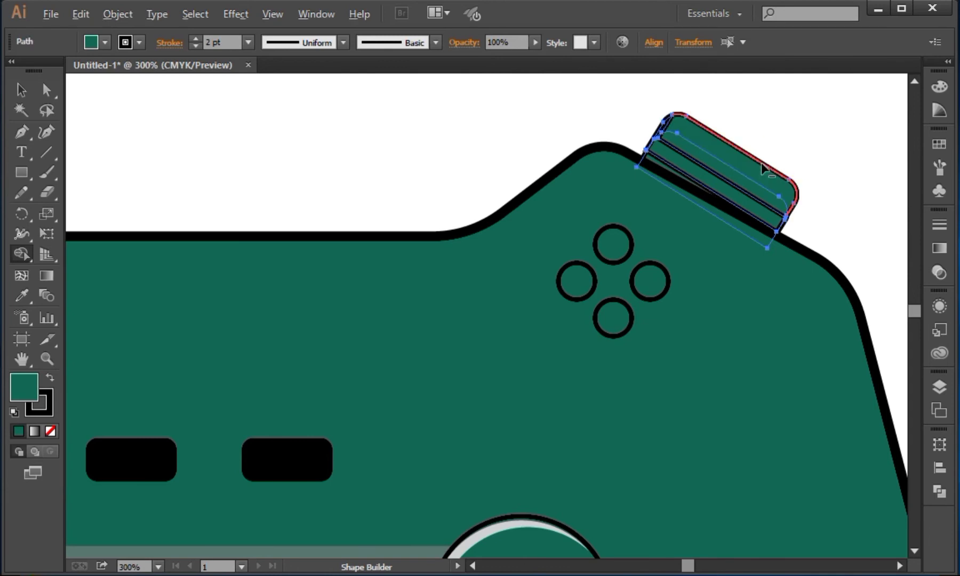
pyautogui.keyDown('alt'); pyautogui.click(774, 175); pyautogui.keyUp('alt')
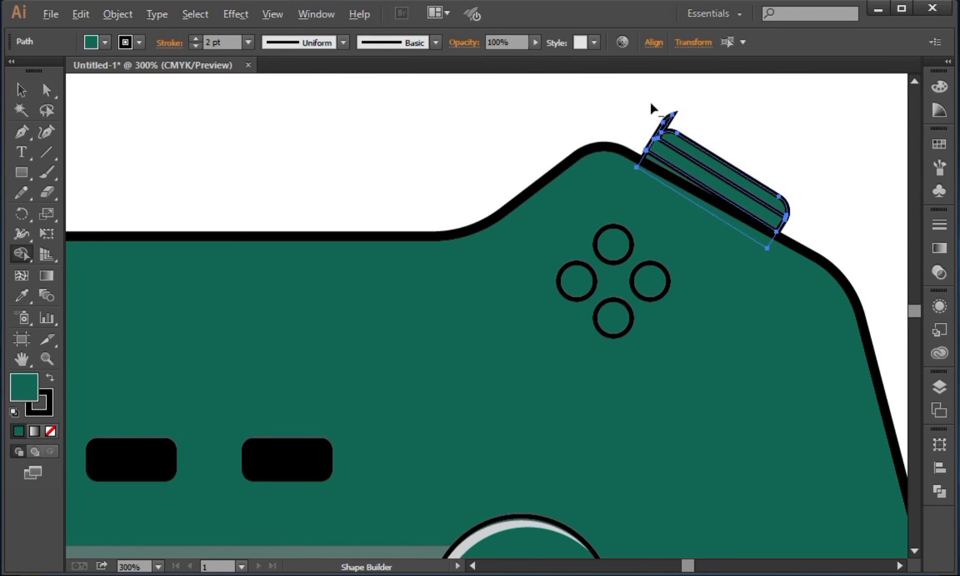
pyautogui.click(21, 89)
pyautogui.click(656, 101)
pyautogui.click(689, 162)
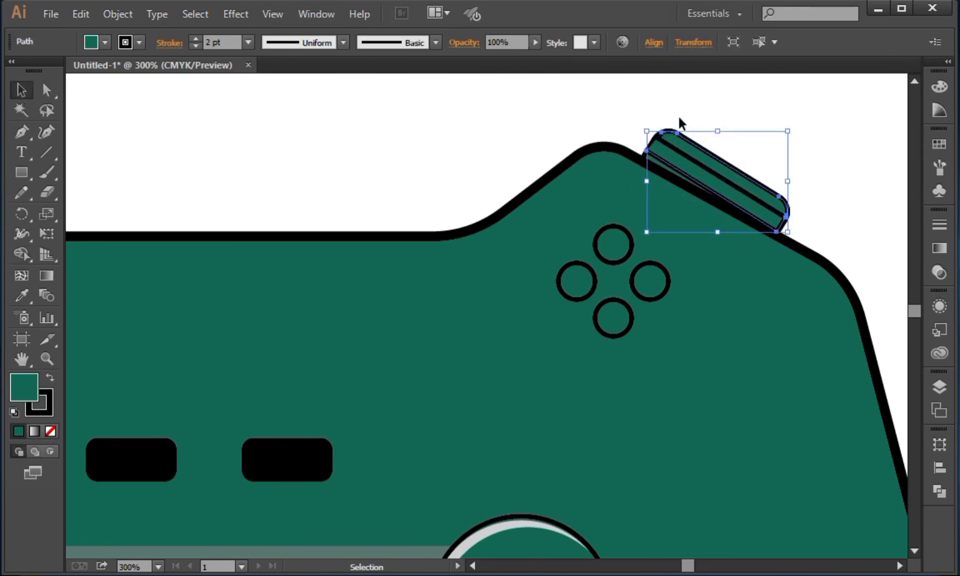
# Match the right shoulder button's narrow outer band to the translucent gray bar's fill and opacity with the Eyedropper
pyautogui.click(858, 153)
pyautogui.click(728, 170)
pyautogui.click(854, 160)
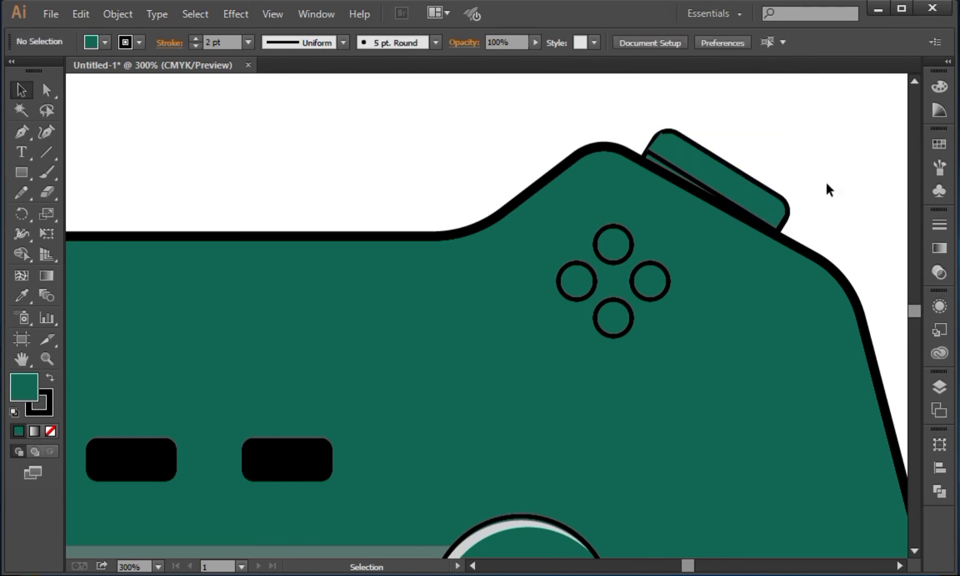
pyautogui.click(763, 183)
pyautogui.click(785, 160)
pyautogui.click(712, 159)
pyautogui.click(765, 165)
pyautogui.click(728, 182)
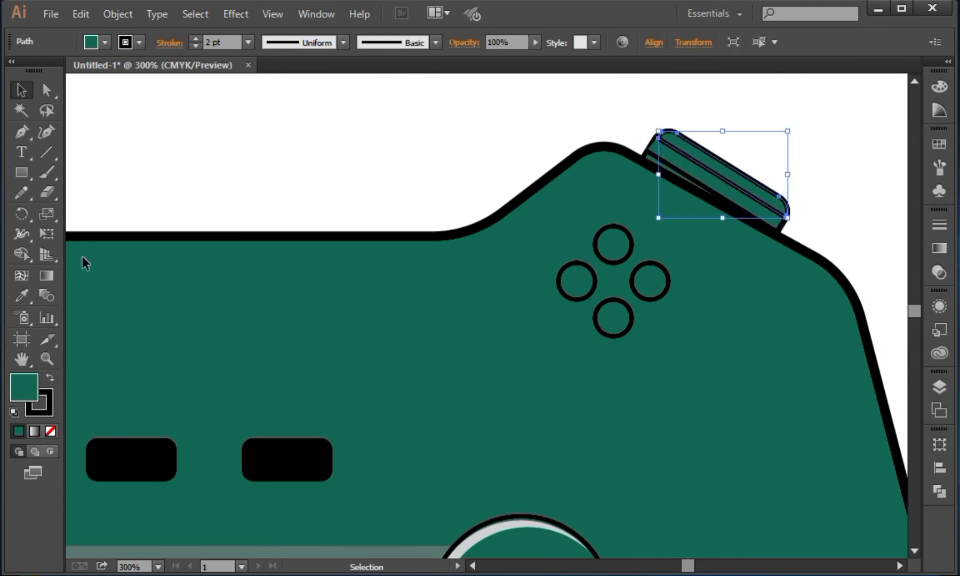
pyautogui.click(28, 298)
pyautogui.moveTo(329, 371); pyautogui.dragTo(341, 148)
pyautogui.click(392, 352)
pyautogui.moveTo(560, 197); pyautogui.dragTo(377, 429)
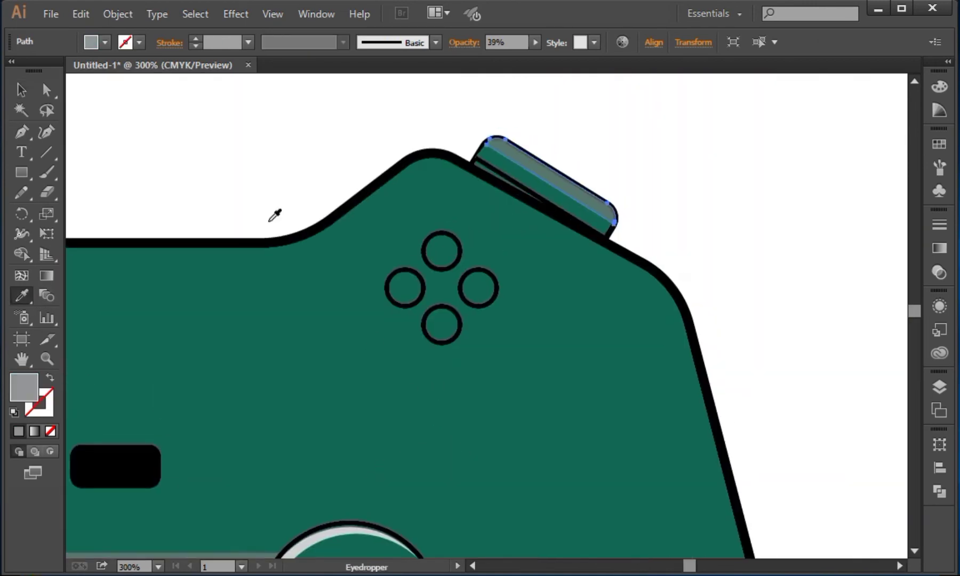
pyautogui.click(25, 92)
pyautogui.click(341, 163)
# Group the shaded right shoulder button's shapes and delete the plain left shoulder button
pyautogui.hotkey('ctrl', '-')
pyautogui.hotkey('ctrl', '-')
pyautogui.hotkey('ctrl', '-')
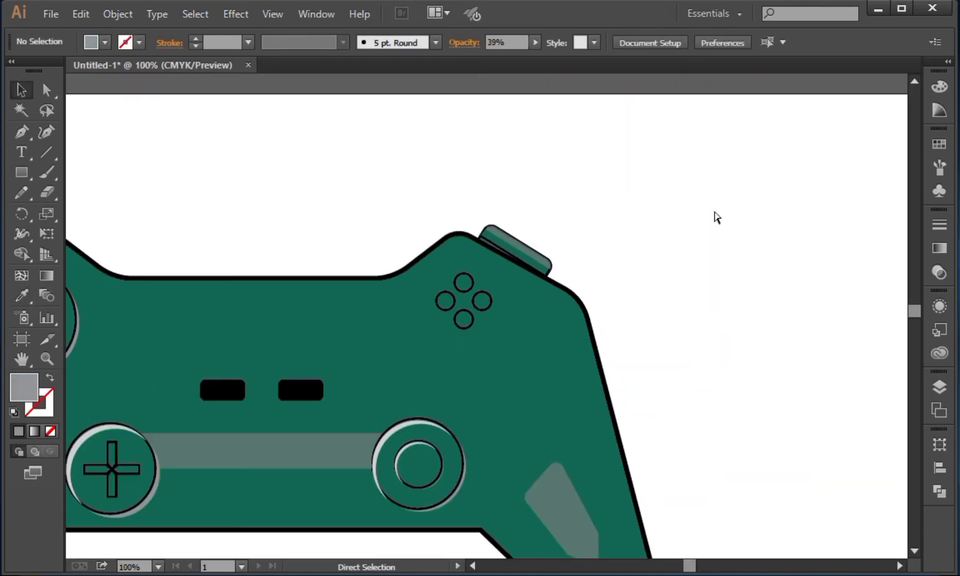
pyautogui.moveTo(501, 239); pyautogui.dragTo(724, 227)
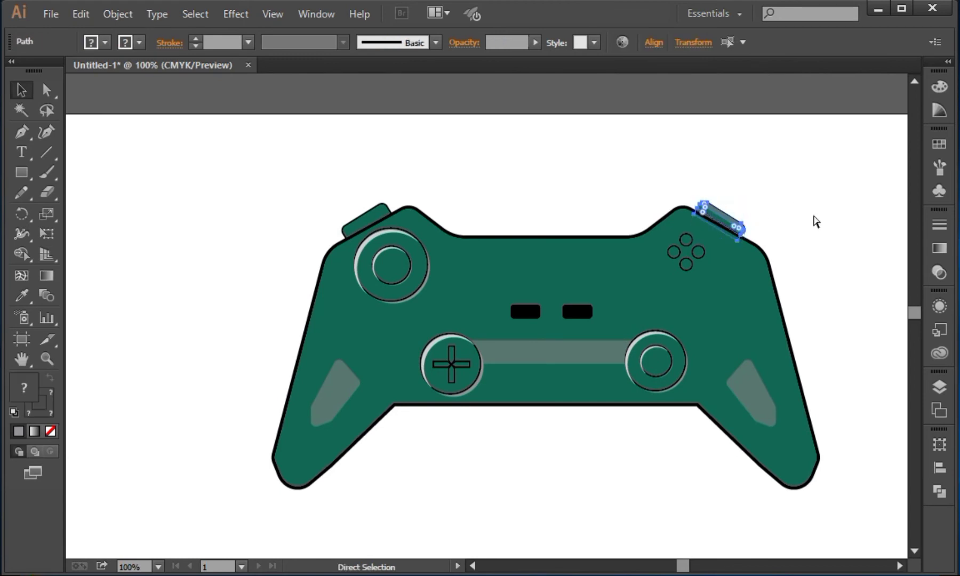
pyautogui.click(344, 216)
pyautogui.press('Delete')
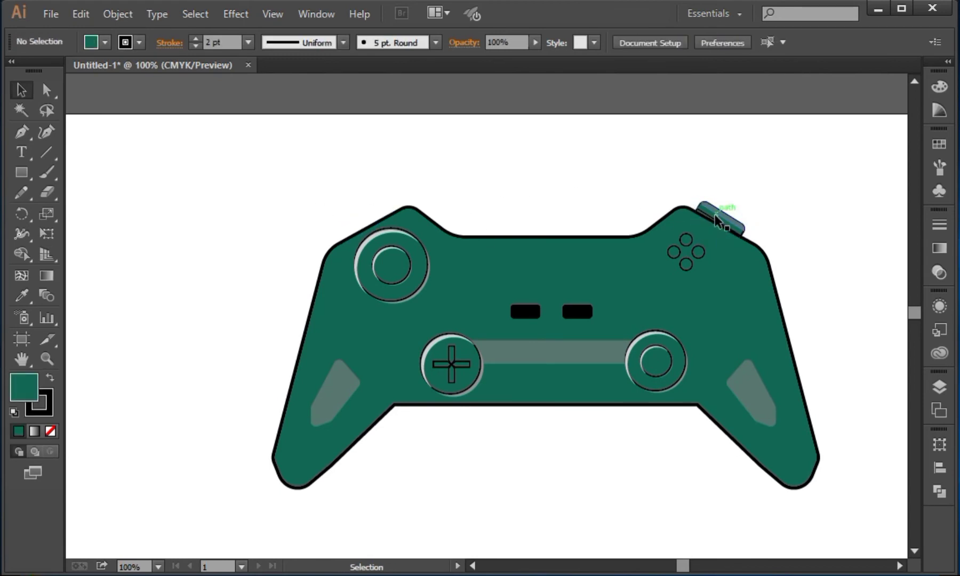
# Reflect a copy of the shaded right shoulder button across the vertical axis and place it on the left shoulder
pyautogui.rightClick(716, 216)
pyautogui.click(723, 210)
pyautogui.rightClick(718, 211)
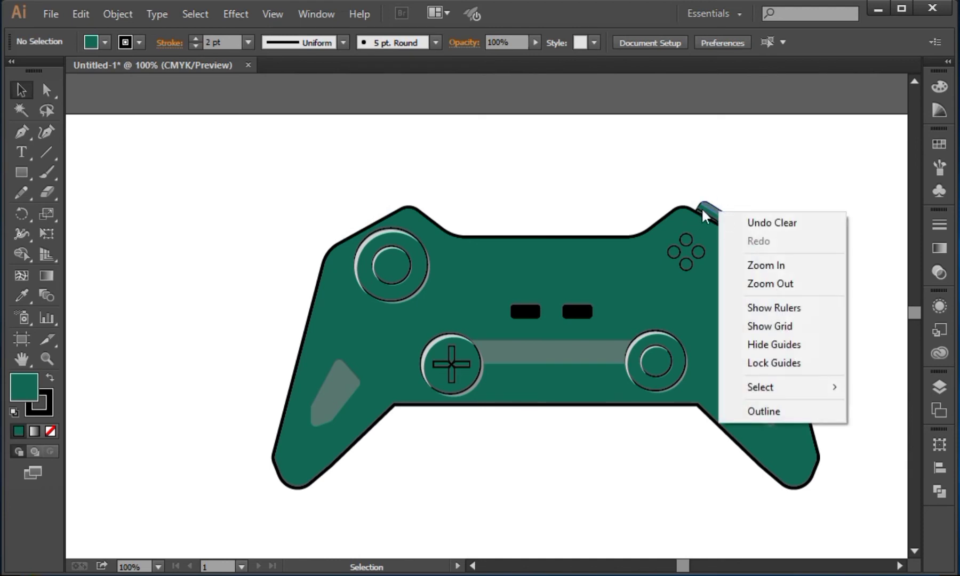
pyautogui.click(705, 215)
pyautogui.rightClick(705, 209)
pyautogui.moveTo(758, 329)
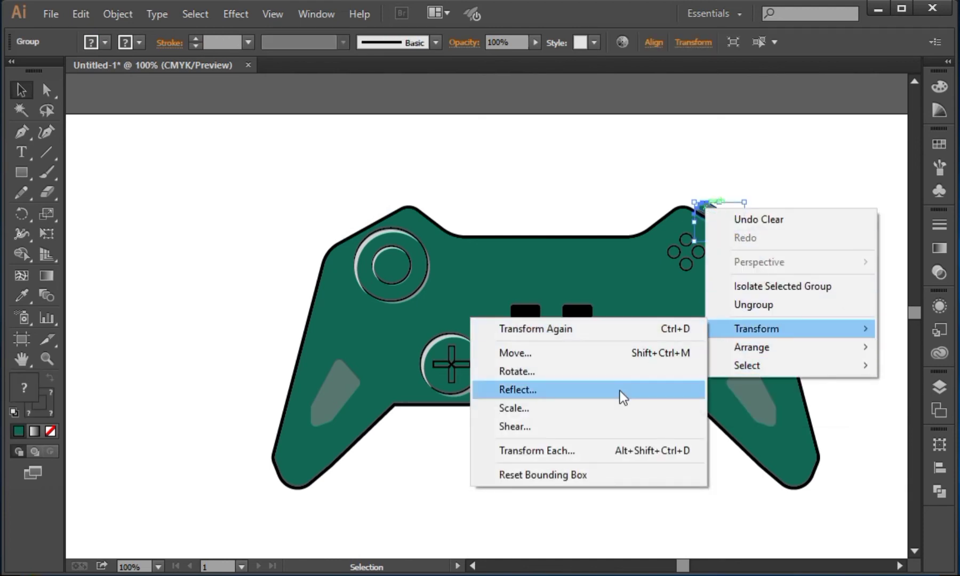
pyautogui.click(621, 395)
pyautogui.click(657, 501)
pyautogui.moveTo(718, 219); pyautogui.dragTo(372, 231)
pyautogui.click(498, 196)
# Fill the right face button with the crimson red CC1142
pyautogui.press('space')
pyautogui.moveTo(617, 296); pyautogui.dragTo(585, 218)
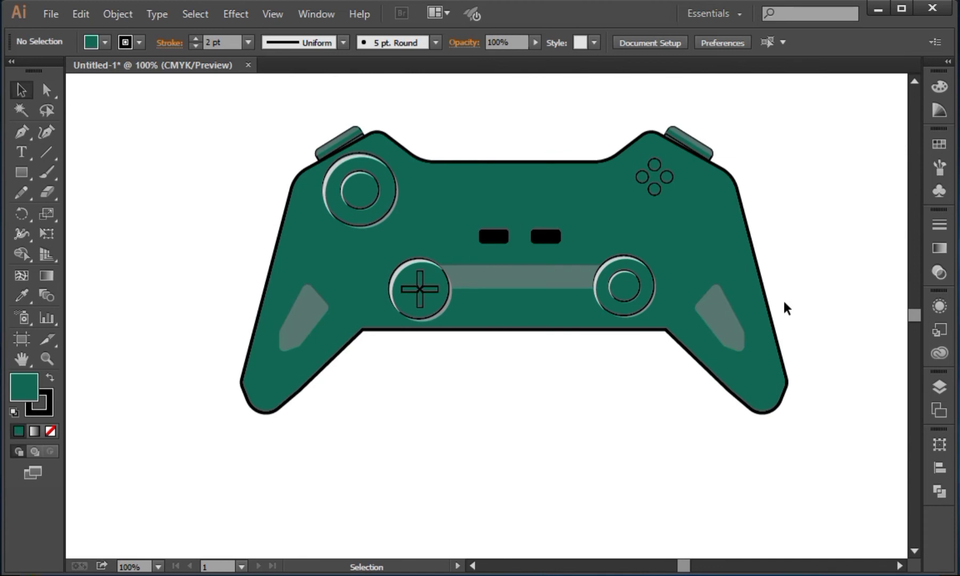
pyautogui.click(670, 172)
pyautogui.hotkey('ctrl', '+')
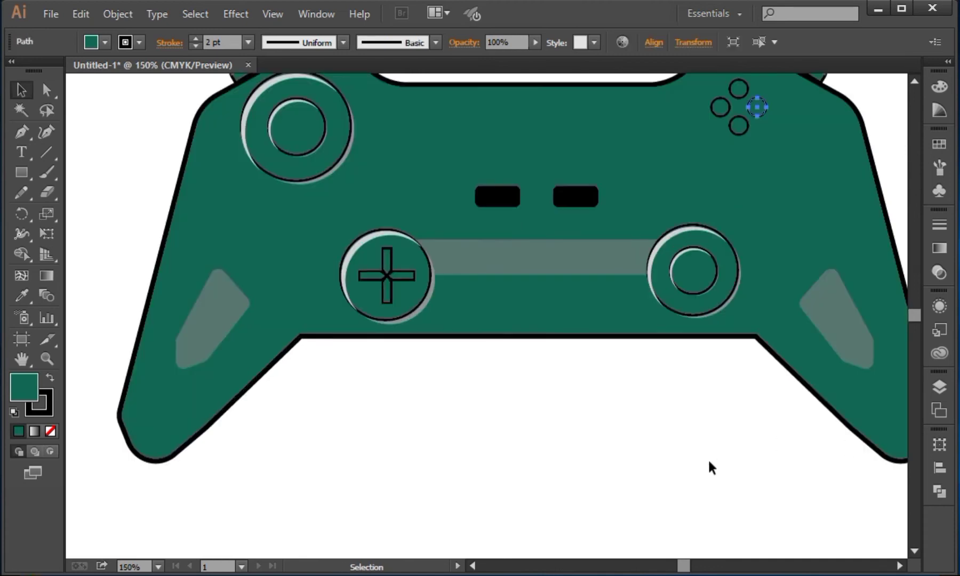
pyautogui.press('space')
pyautogui.moveTo(789, 264); pyautogui.dragTo(725, 343)
pyautogui.doubleClick(39, 381)
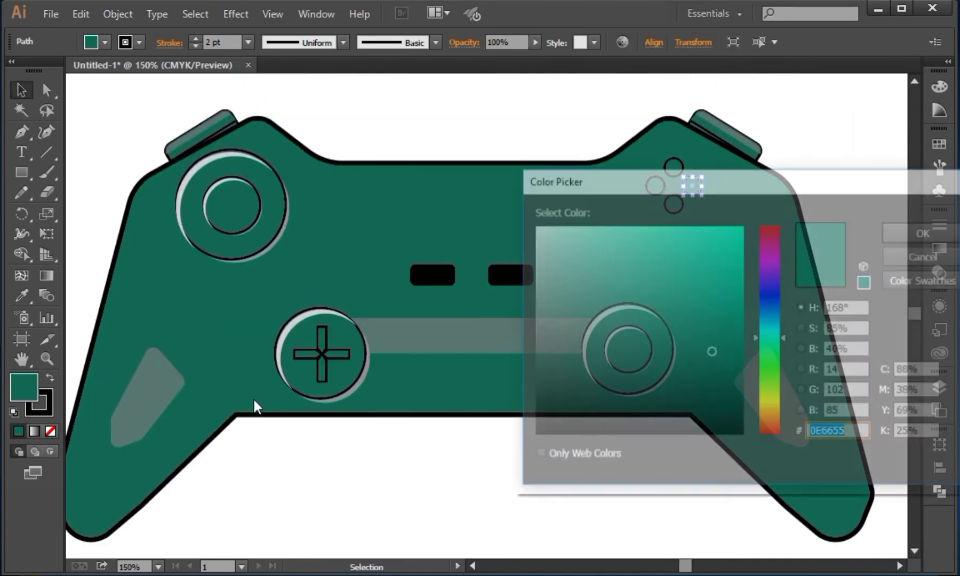
pyautogui.moveTo(768, 255); pyautogui.dragTo(775, 232)
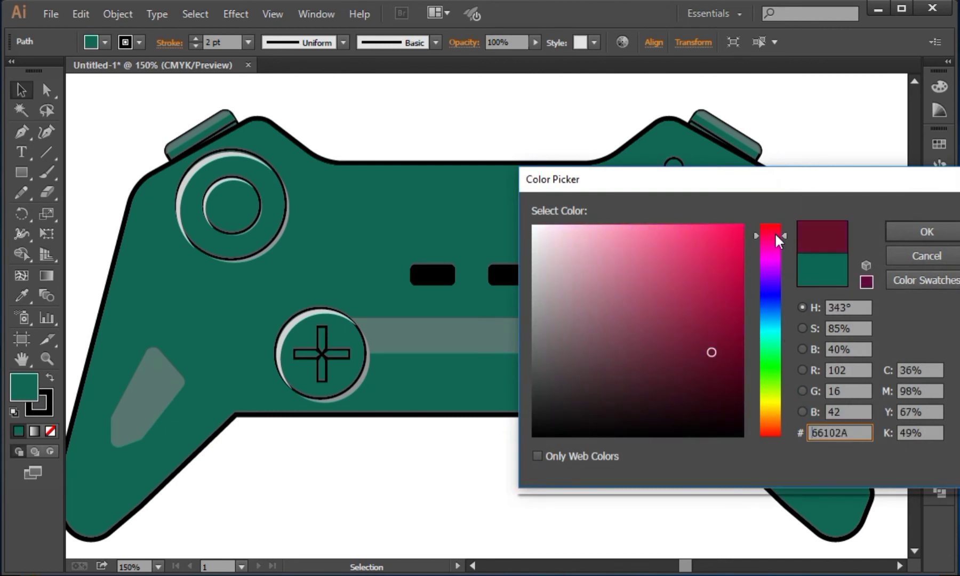
pyautogui.moveTo(707, 233); pyautogui.dragTo(728, 267)
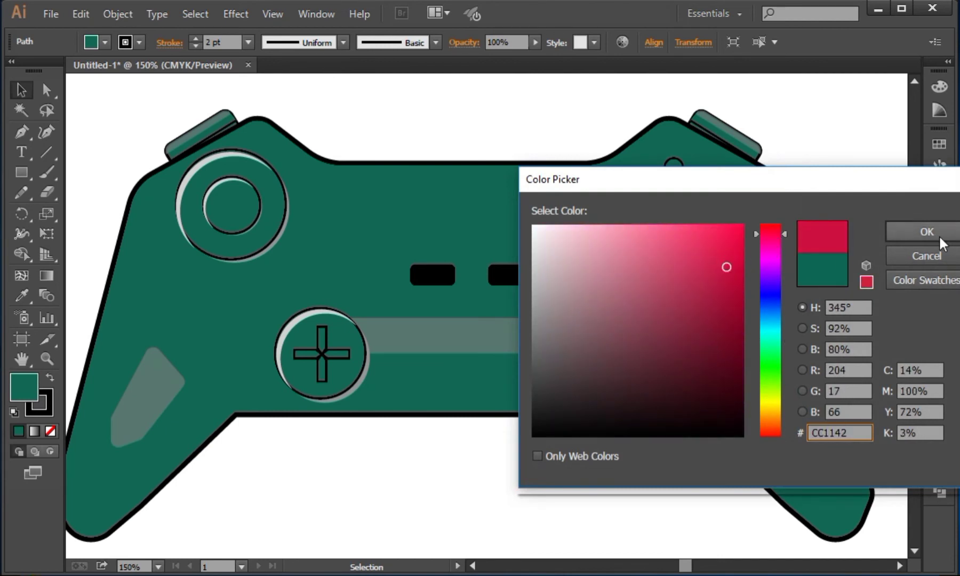
pyautogui.click(934, 234)
pyautogui.click(888, 214)
# Fill the bottom face button with the lighter teal 1A9980
pyautogui.click(683, 208)
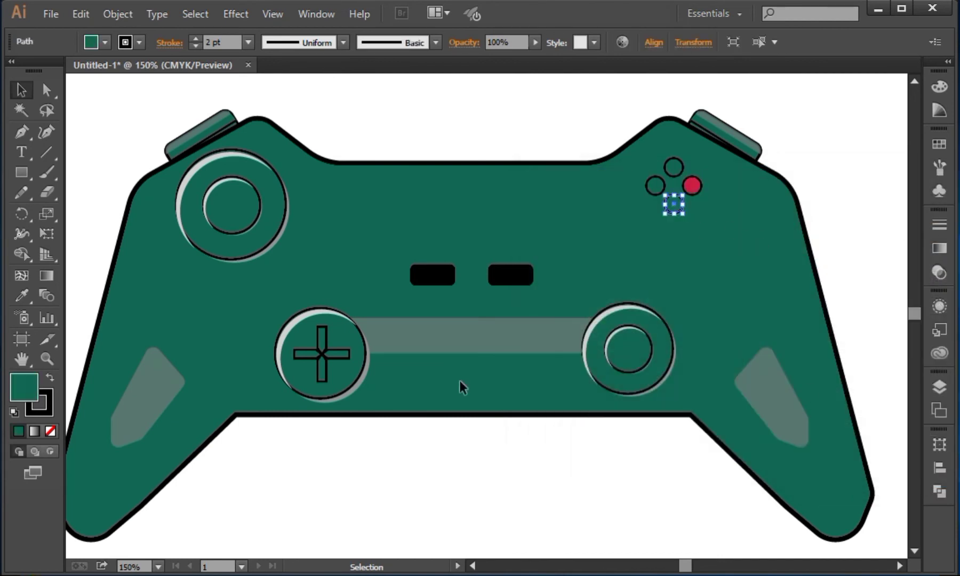
pyautogui.doubleClick(19, 396)
pyautogui.moveTo(708, 338); pyautogui.dragTo(708, 310)
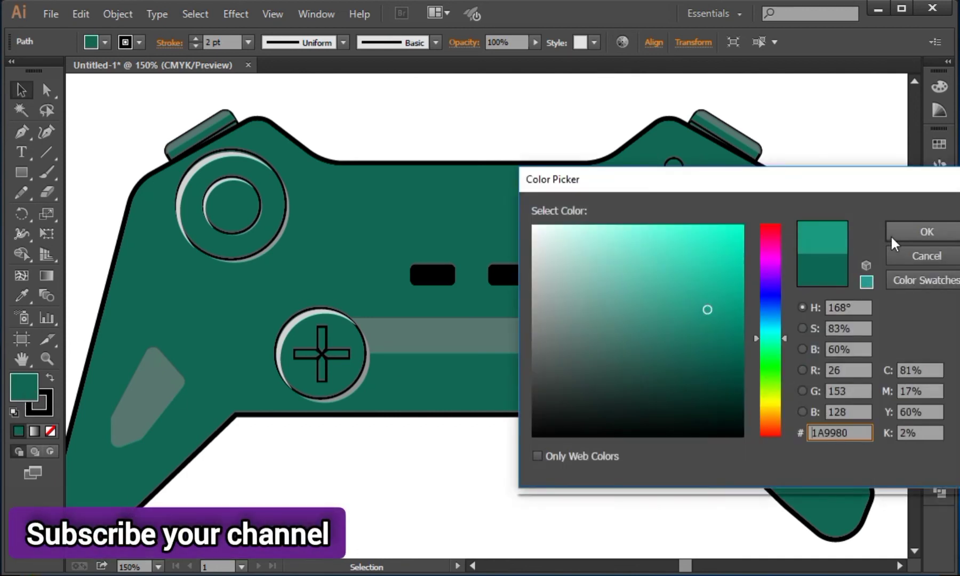
pyautogui.click(902, 234)
pyautogui.click(854, 218)
# Fill the left face button with a light green and adjust its cyan to 55%
pyautogui.click(655, 186)
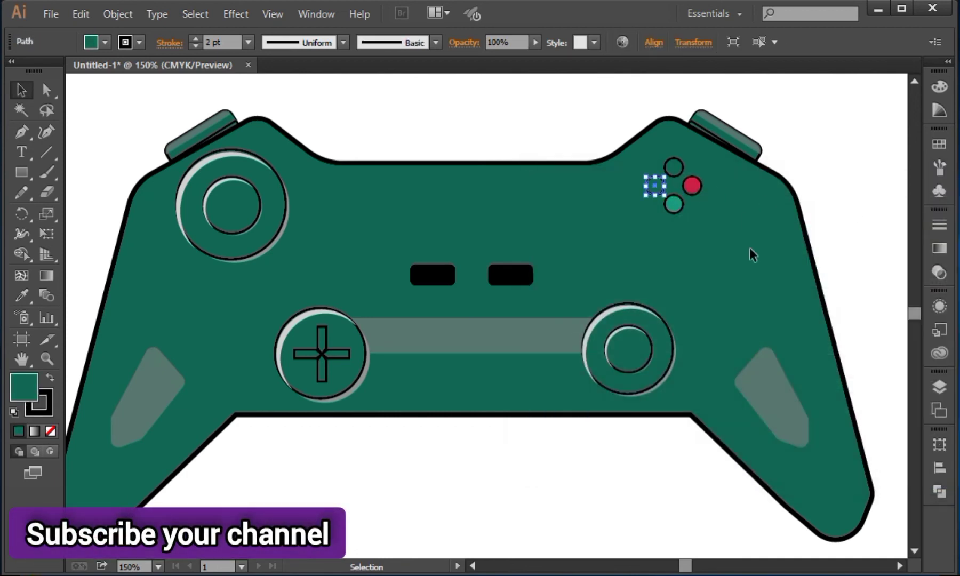
pyautogui.doubleClick(29, 395)
pyautogui.moveTo(768, 315); pyautogui.dragTo(767, 381)
pyautogui.moveTo(737, 266)
pyautogui.mouseDown()
pyautogui.moveTo(714, 297)
pyautogui.moveTo(724, 287)
pyautogui.mouseUp()
pyautogui.click(926, 232)
pyautogui.click(718, 197)
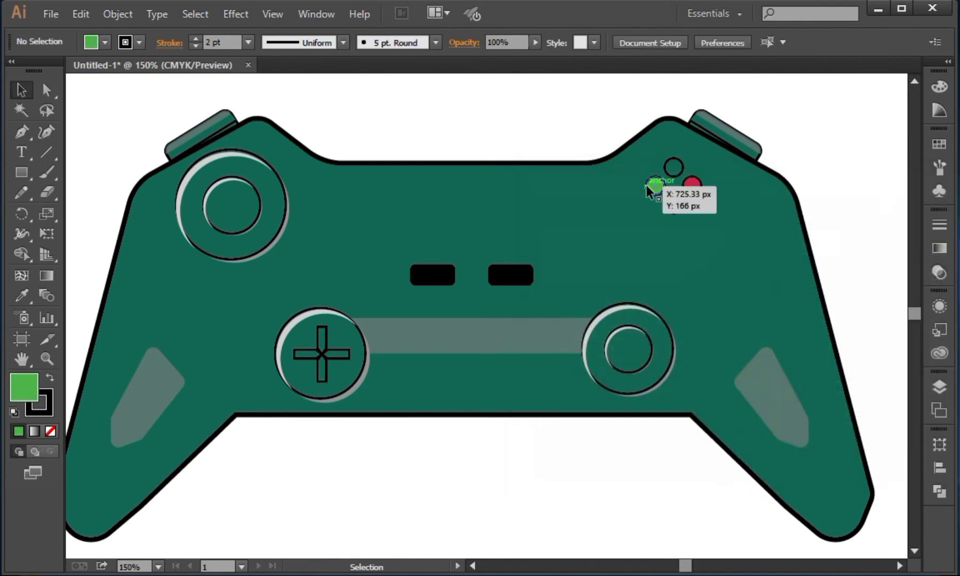
pyautogui.click(652, 187)
pyautogui.click(940, 87)
pyautogui.moveTo(839, 103); pyautogui.dragTo(819, 102)
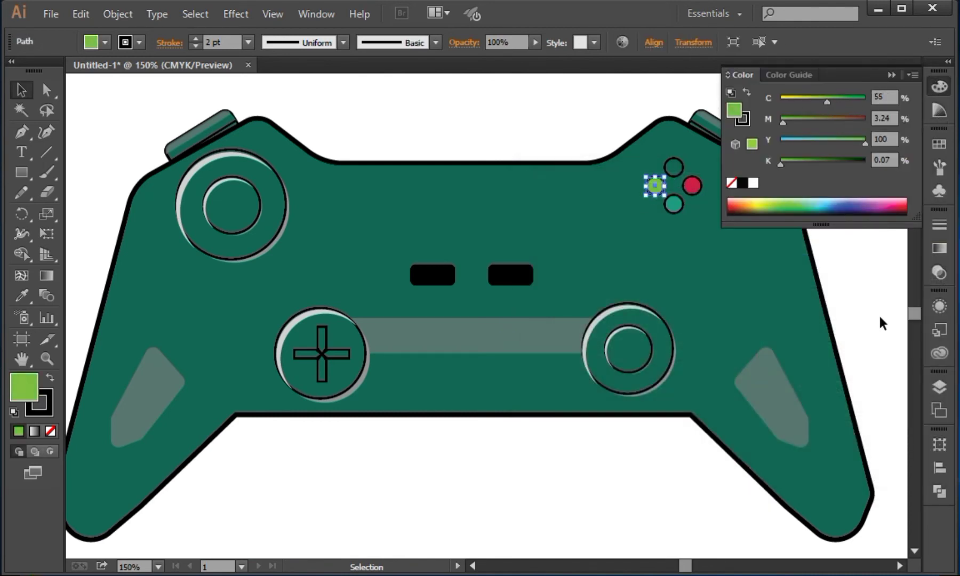
pyautogui.click(869, 287)
# Recolor the top face button orange, setting its fill to 4% cyan, 80% yellow and 30% black
pyautogui.click(674, 167)
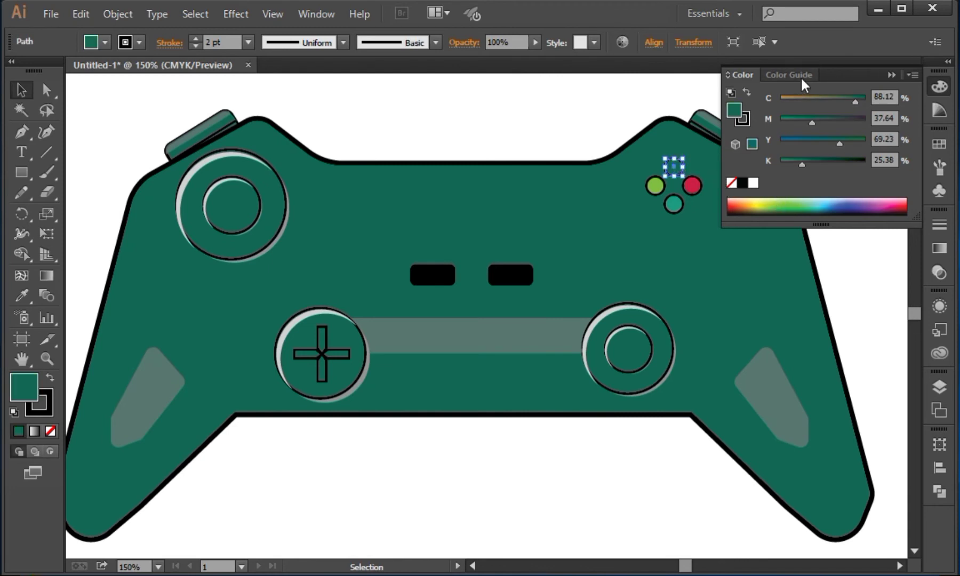
pyautogui.click(805, 96)
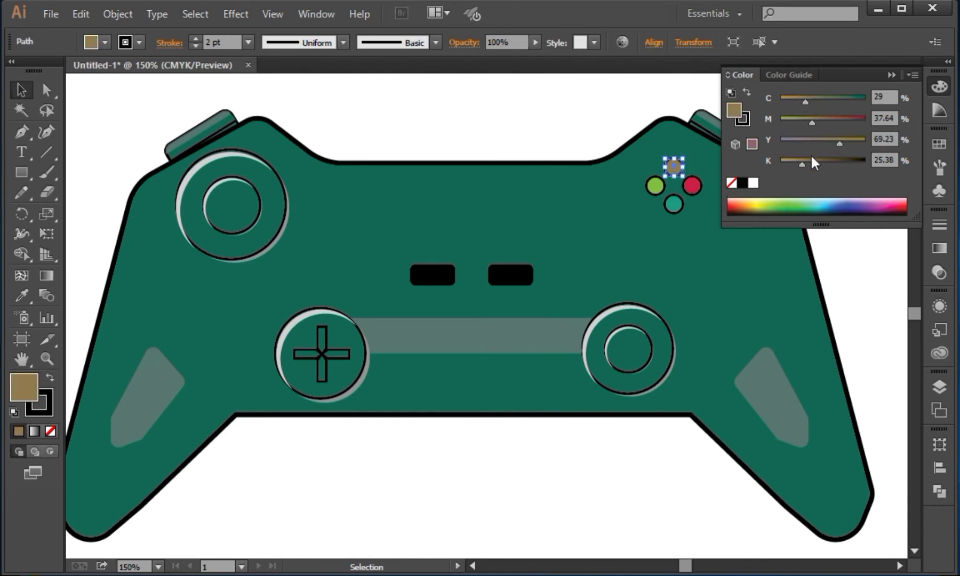
pyautogui.moveTo(812, 156); pyautogui.dragTo(792, 167)
pyautogui.moveTo(806, 107); pyautogui.dragTo(785, 104)
pyautogui.click(855, 299)
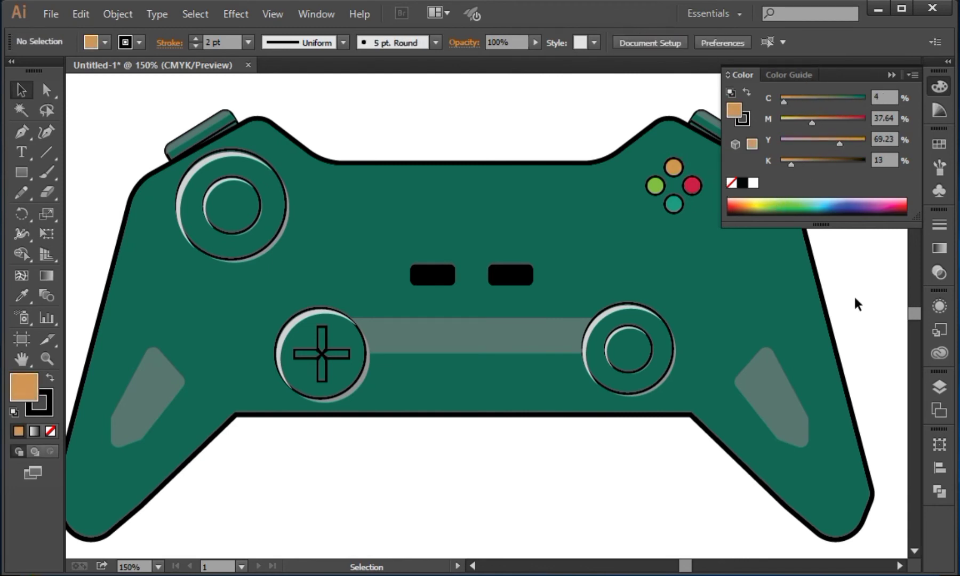
pyautogui.click(675, 163)
pyautogui.moveTo(793, 163); pyautogui.dragTo(806, 161)
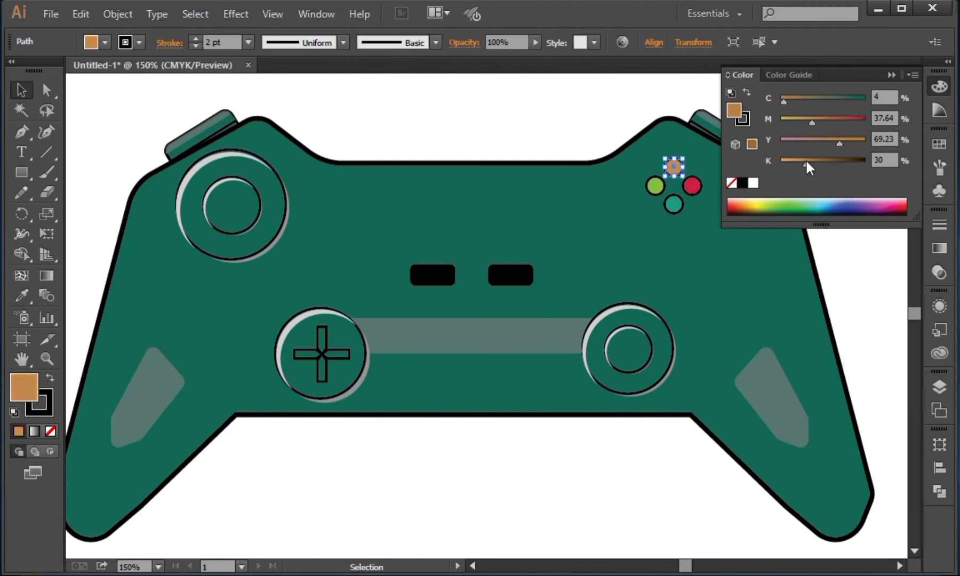
pyautogui.click(877, 249)
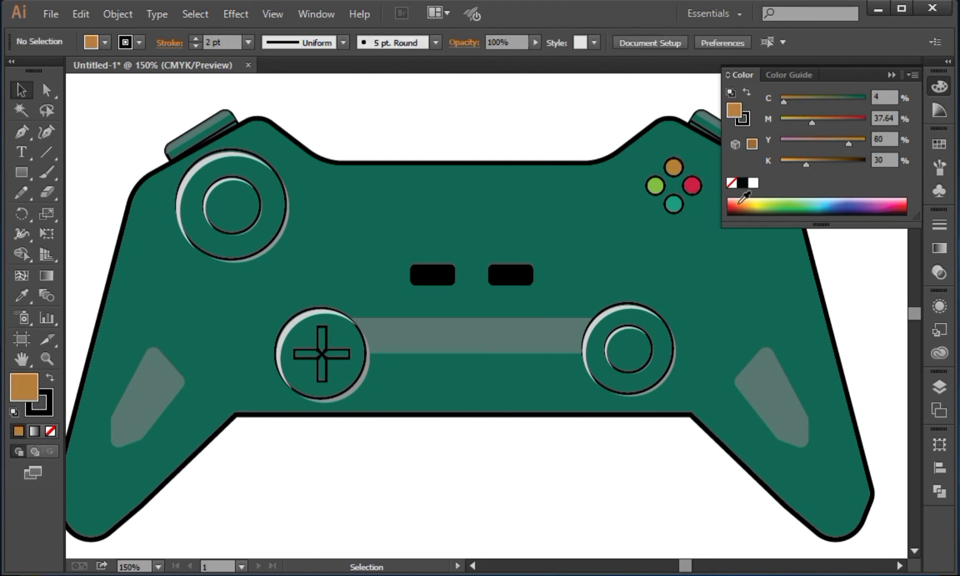
# Darken the right face button's red fill to 30% black
pyautogui.click(692, 185)
pyautogui.moveTo(782, 161); pyautogui.dragTo(806, 161)
pyautogui.click(844, 252)
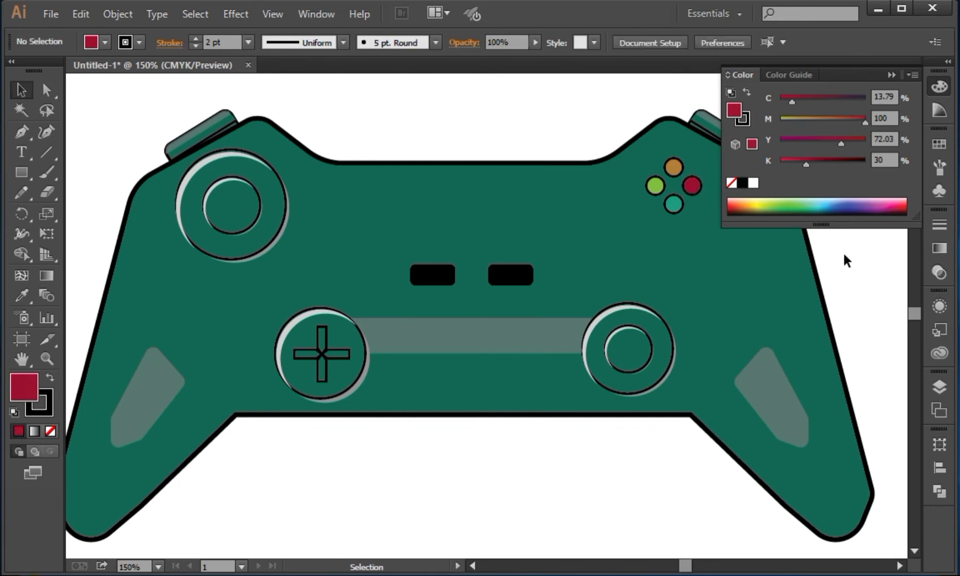
# Shift the top face button's fill to a mustard tone and recolor the left face button bright yellow
pyautogui.click(667, 168)
pyautogui.moveTo(813, 120); pyautogui.dragTo(790, 104)
pyautogui.click(839, 281)
pyautogui.click(656, 187)
pyautogui.hotkey('ctrl', 'shift', 'a')
pyautogui.click(888, 75)
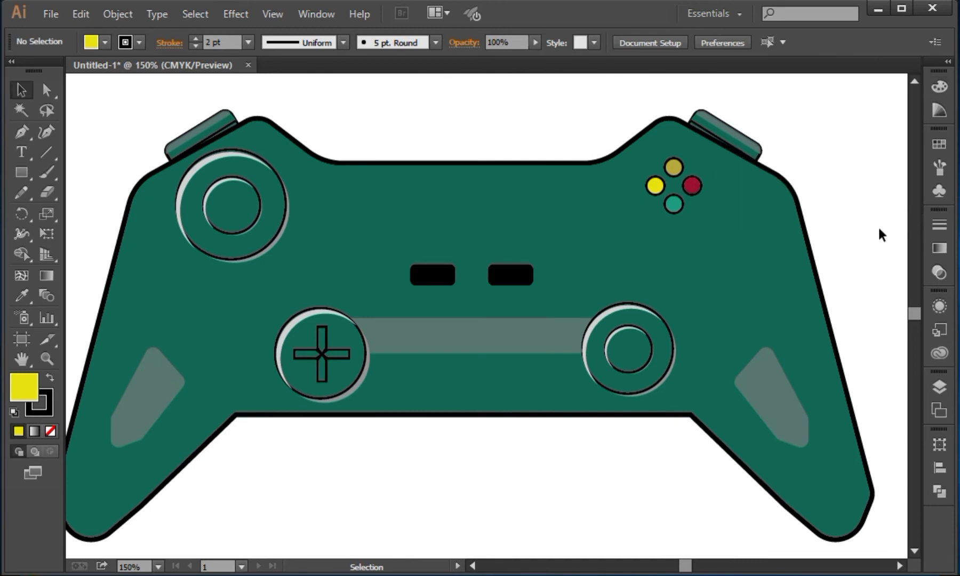
# Copy the top face button to its right and scale the copy down about its centre
pyautogui.hotkey('ctrl', '+')
pyautogui.hotkey('ctrl', '+')
pyautogui.hotkey('ctrl', '+')
pyautogui.moveTo(791, 77); pyautogui.dragTo(432, 370)
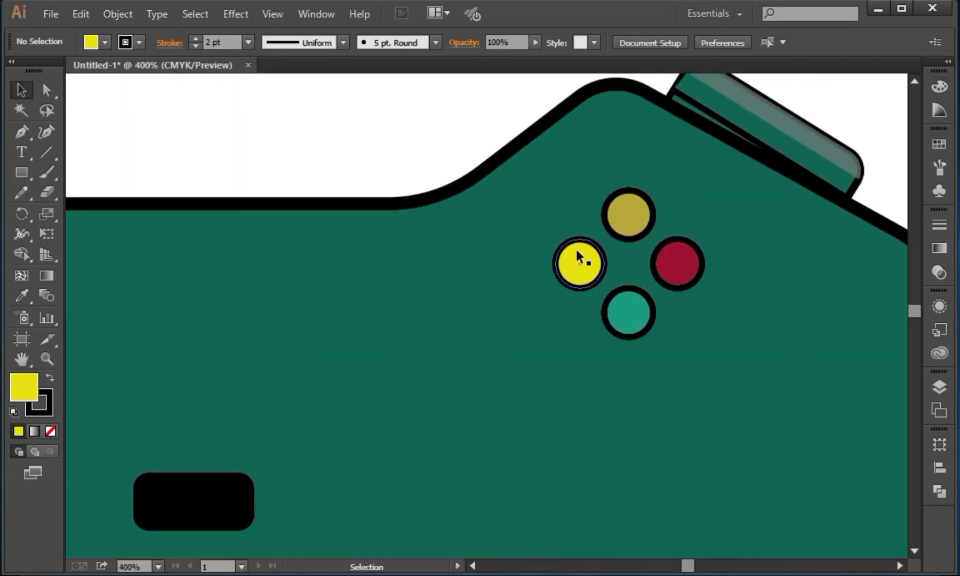
pyautogui.moveTo(631, 207); pyautogui.dragTo(731, 205)
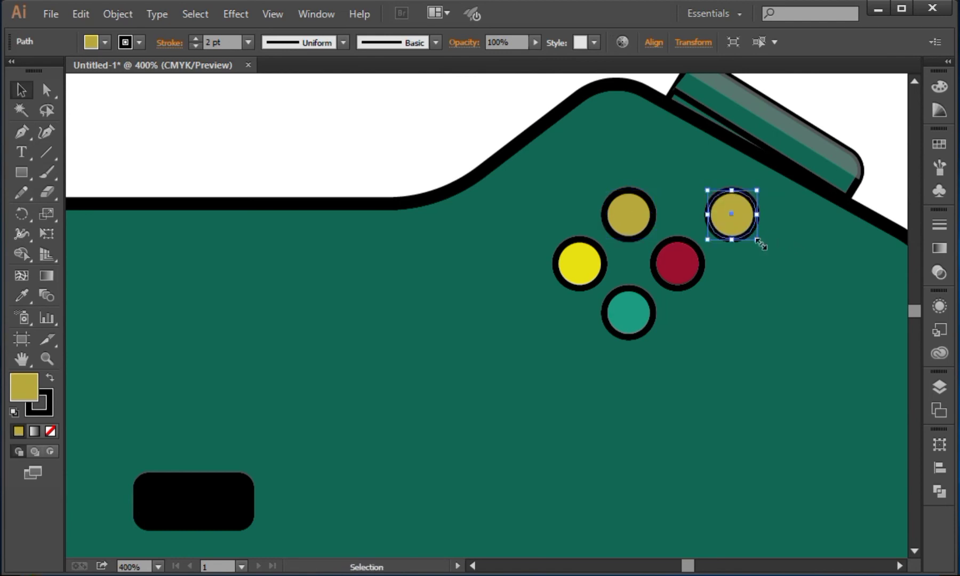
pyautogui.moveTo(761, 245); pyautogui.dragTo(747, 229)
# Match the small circle copy to the shoulder button's translucent gray band with the Eyedropper
pyautogui.press('i')
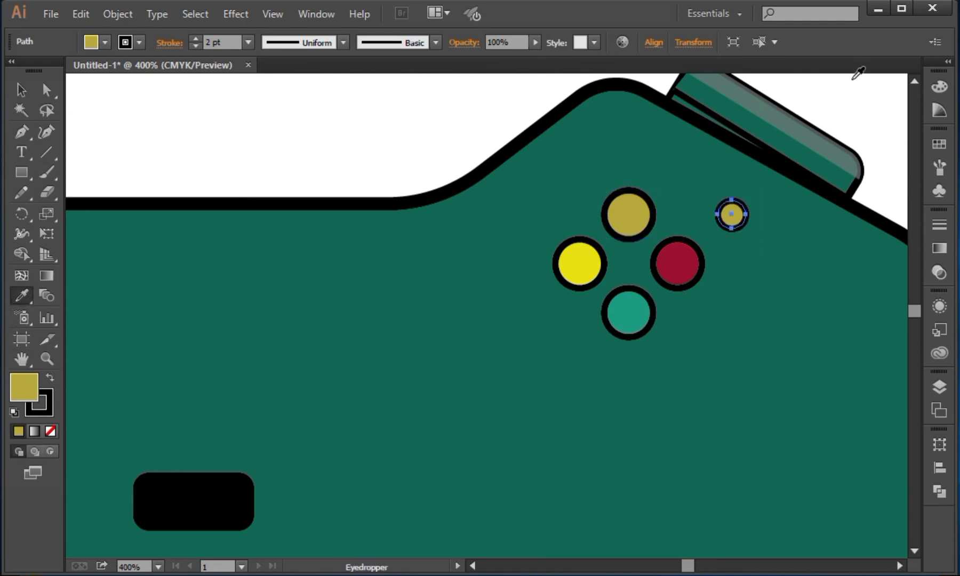
pyautogui.click(817, 134)
pyautogui.click(21, 89)
pyautogui.click(177, 98)
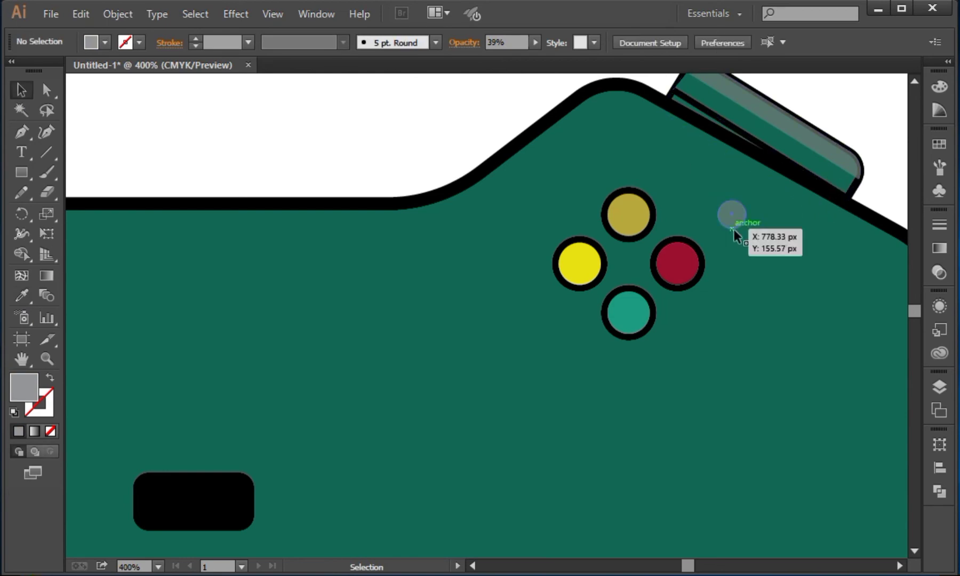
# Move the small translucent gray circle onto the top face button and flatten it into a wide ellipse
pyautogui.click(733, 227)
pyautogui.moveTo(750, 216); pyautogui.dragTo(177, 365)
pyautogui.click(872, 157)
pyautogui.hotkey('ctrl', '=')
pyautogui.hotkey('ctrl', '=')
pyautogui.hotkey('ctrl', '=')
# Set the highlight ellipse's opacity to 55% and move it up towards the top face button's upper edge
pyautogui.click(403, 186)
pyautogui.click(535, 43)
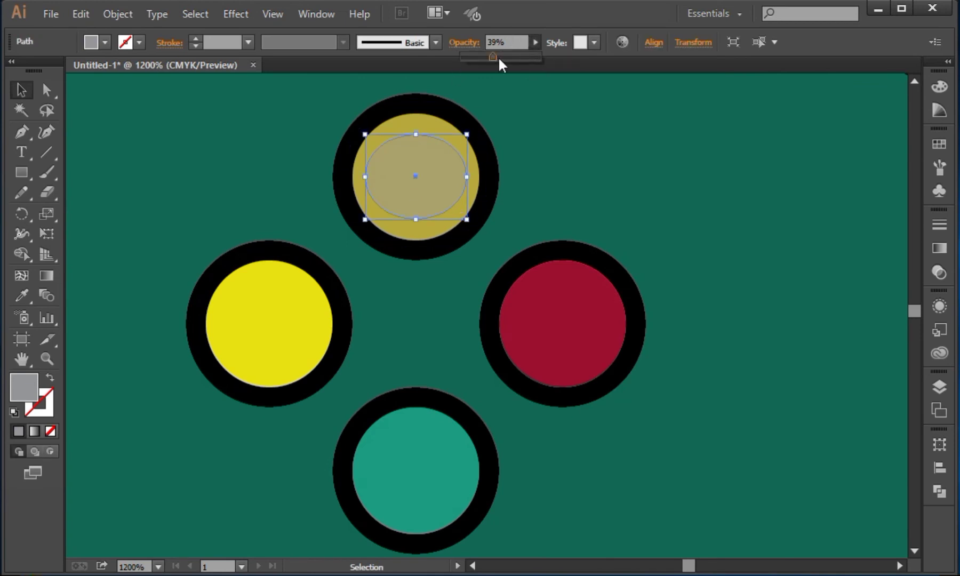
pyautogui.moveTo(496, 59); pyautogui.dragTo(507, 62)
pyautogui.moveTo(412, 173); pyautogui.dragTo(413, 158)
pyautogui.moveTo(414, 160); pyautogui.dragTo(559, 307)
pyautogui.moveTo(558, 307); pyautogui.dragTo(419, 441)
pyautogui.hotkey('ctrl', 'z')
# Copy the highlight ellipse onto the right face button and bring the copy to the front
pyautogui.moveTo(442, 152); pyautogui.dragTo(592, 305)
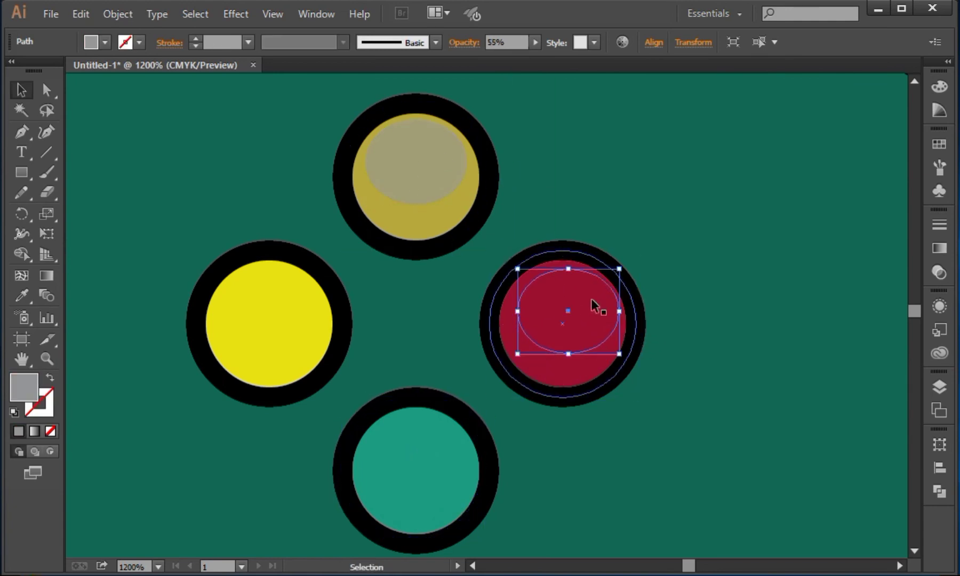
pyautogui.rightClick(567, 284)
pyautogui.moveTo(692, 519)
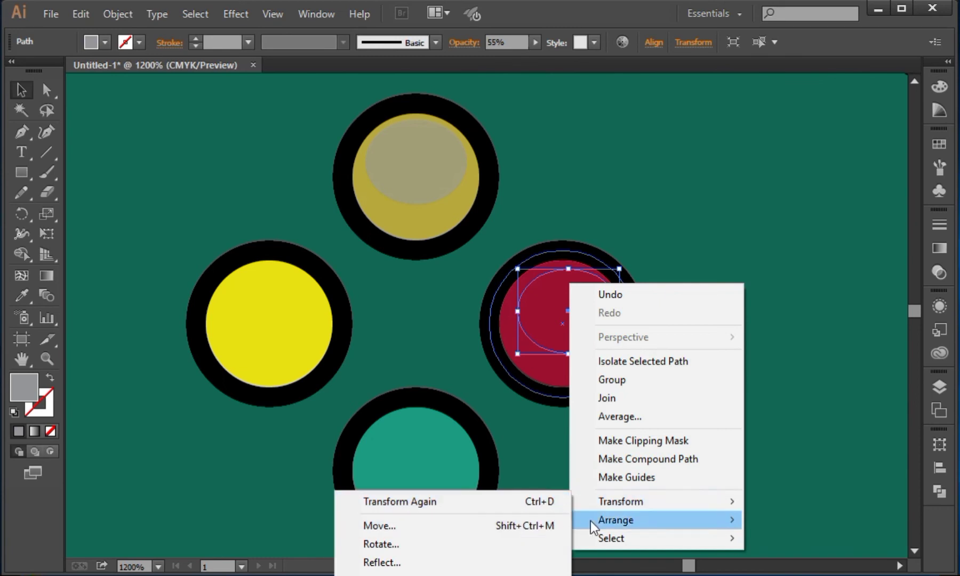
pyautogui.moveTo(581, 521)
pyautogui.click(531, 520)
# Copy the highlight ellipse onto the left and bottom face buttons
pyautogui.moveTo(569, 309); pyautogui.dragTo(273, 310)
pyautogui.hotkey('ctrl', '-')
pyautogui.hotkey('ctrl', '-')
pyautogui.hotkey('ctrl', '-')
pyautogui.hotkey('ctrl', '-')
pyautogui.click(702, 233)
# Duplicate the controller body outline straight above the original so that a band of the original stays exposed below
pyautogui.moveTo(605, 375); pyautogui.dragTo(809, 282)
pyautogui.moveTo(364, 394); pyautogui.dragTo(709, 231)
pyautogui.hotkey('ctrl', '-')
pyautogui.hotkey('ctrl', '-')
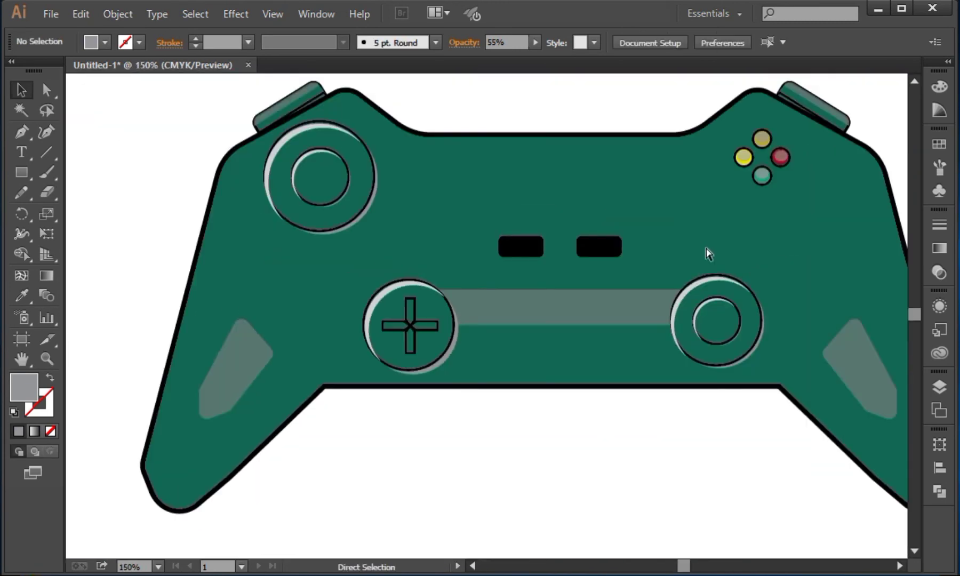
pyautogui.moveTo(704, 345); pyautogui.dragTo(645, 318)
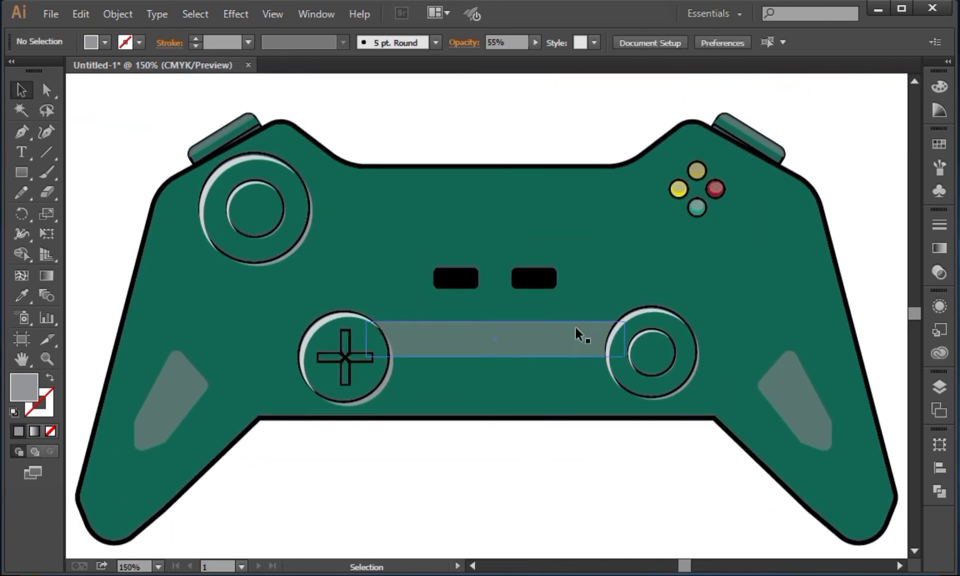
pyautogui.click(484, 167)
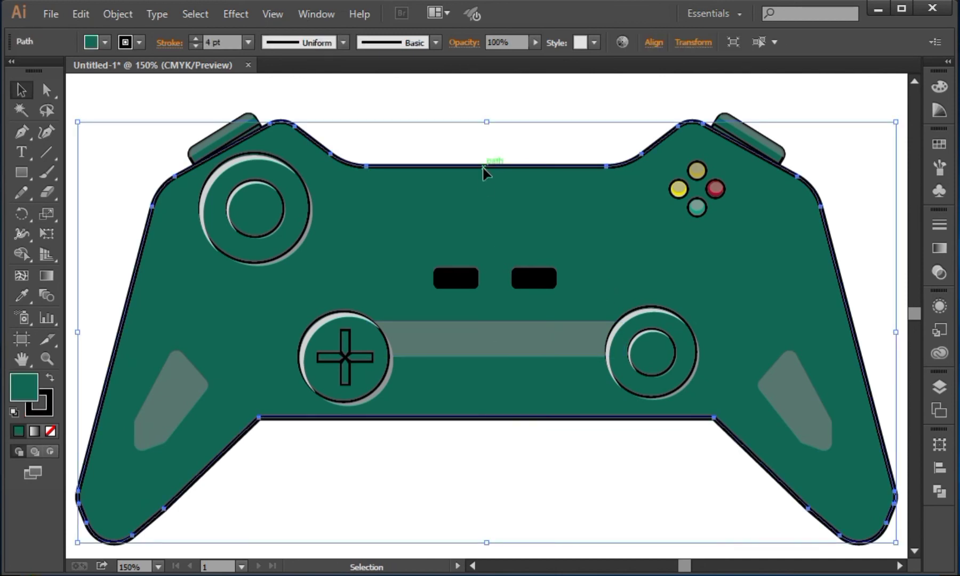
pyautogui.moveTo(541, 166); pyautogui.dragTo(542, 124)
pyautogui.hotkey('ctrl', '-')
pyautogui.hotkey('ctrl', '-')
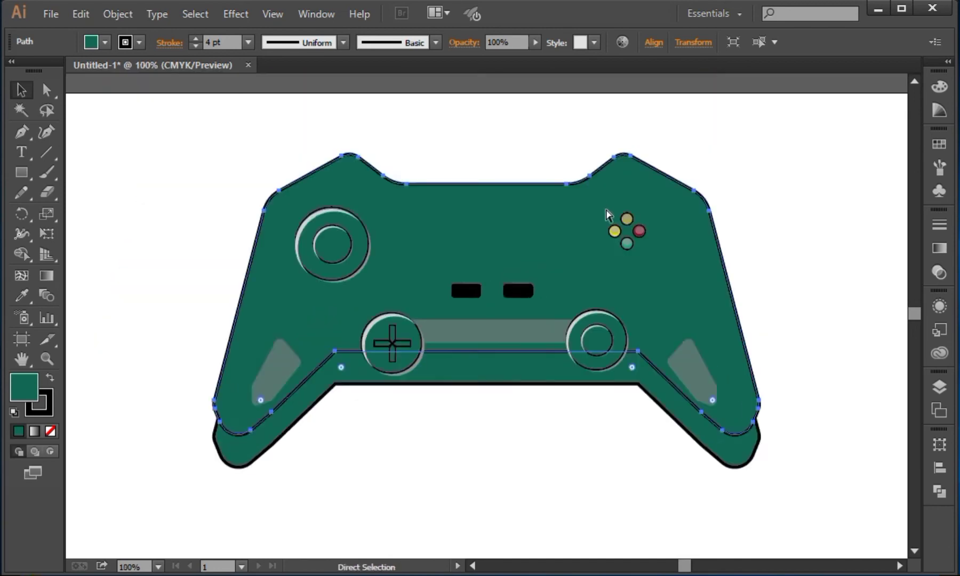
# Remove the protruding upper region of the two overlapping controller bodies with Shape Builder
pyautogui.moveTo(660, 361); pyautogui.dragTo(661, 360)
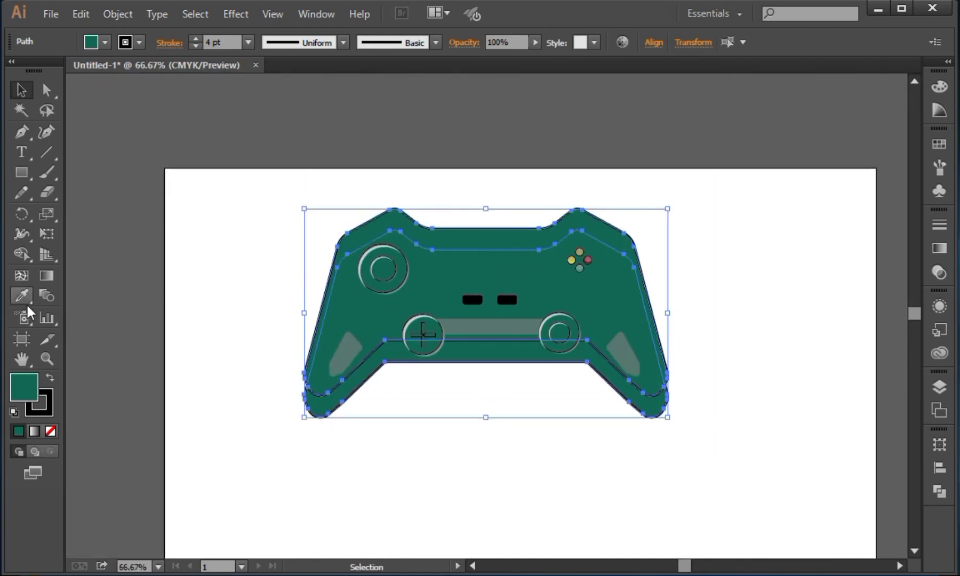
pyautogui.hotkey('shift', 'm')
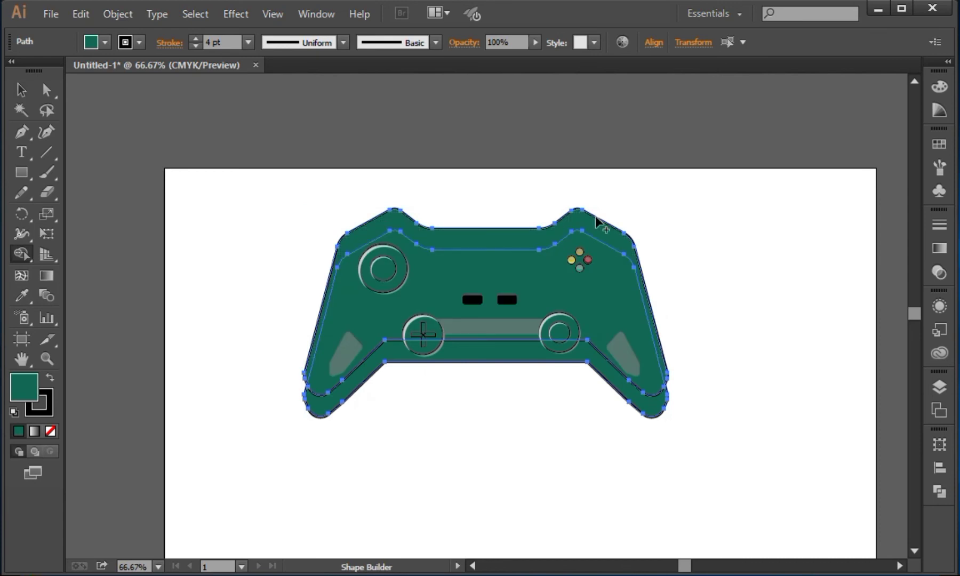
pyautogui.keyDown('alt'); pyautogui.click(600, 235); pyautogui.keyUp('alt')
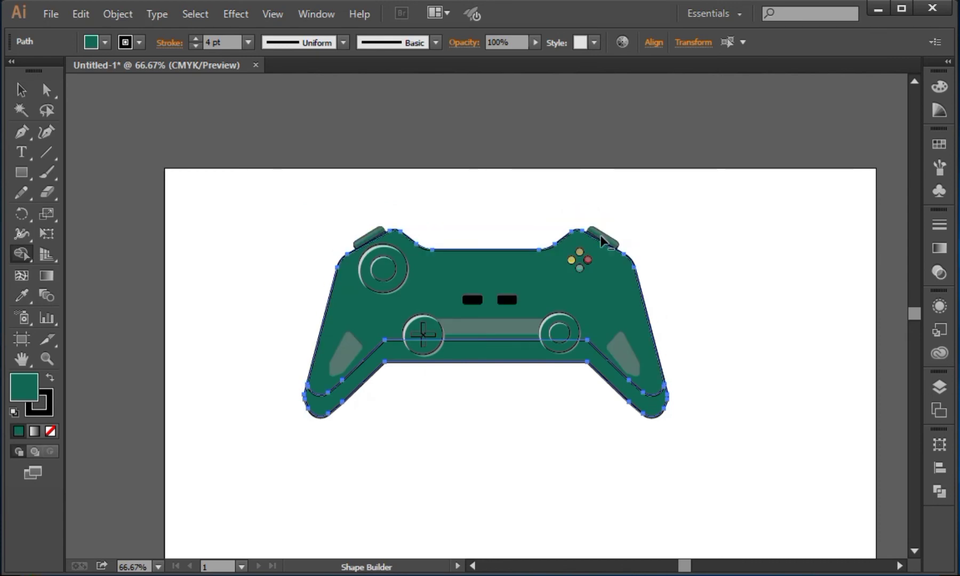
pyautogui.click(21, 89)
pyautogui.click(150, 186)
# Fill the band along the controller body's lower edge with the darker green 0B4F42
pyautogui.click(352, 382)
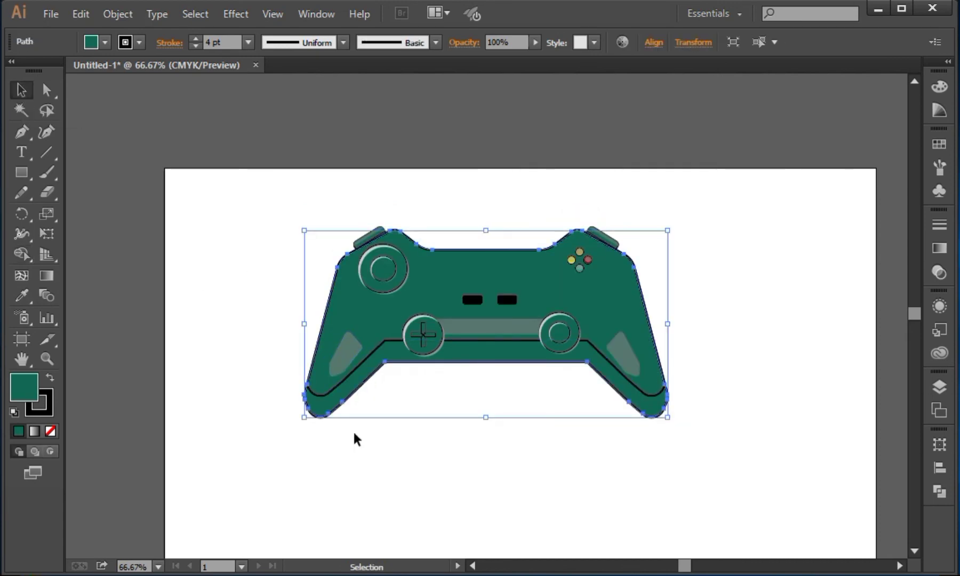
pyautogui.doubleClick(21, 396)
pyautogui.moveTo(714, 363); pyautogui.dragTo(714, 371)
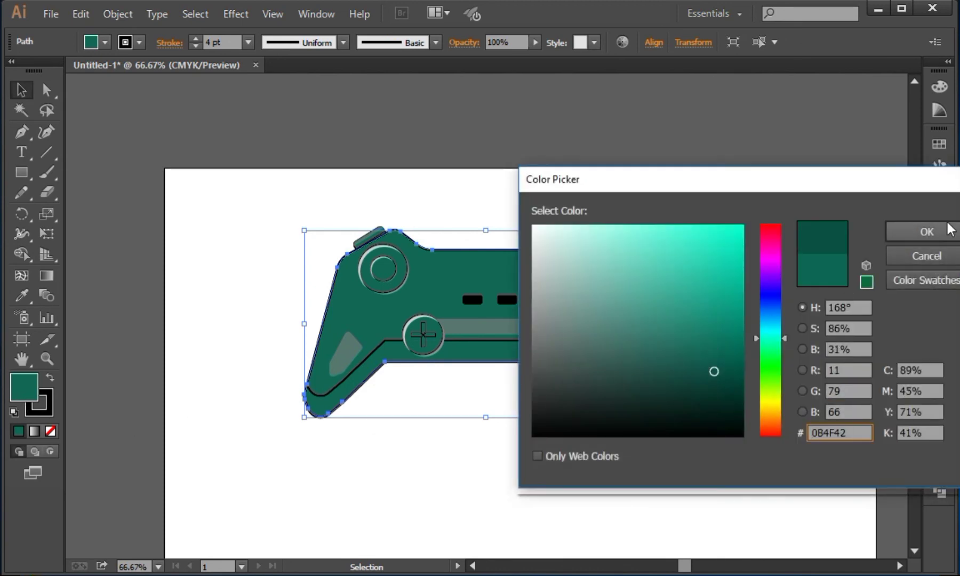
pyautogui.click(928, 231)
pyautogui.click(742, 180)
# Remove the black stroke from the controller's upper body shape, keeping its green fill
pyautogui.click(635, 327)
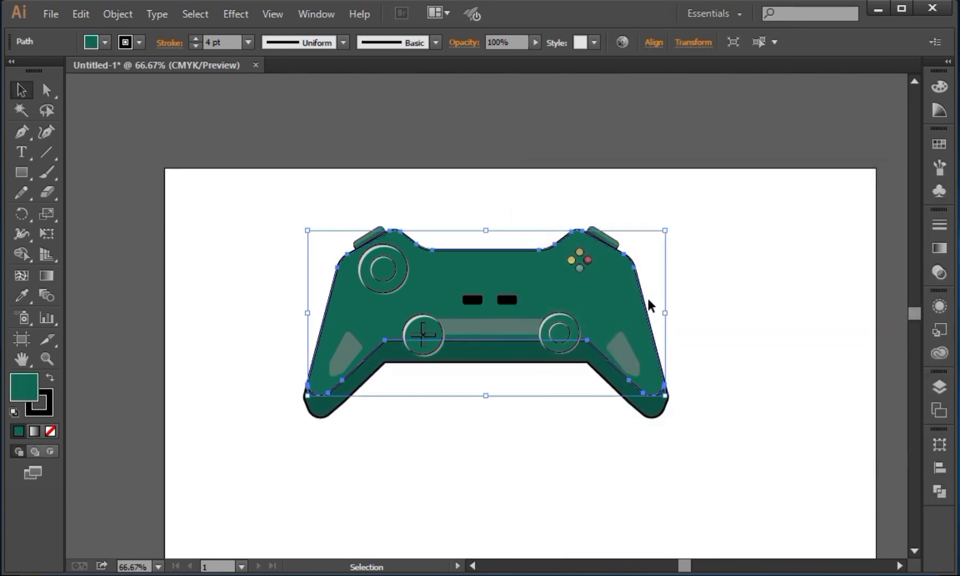
pyautogui.click(48, 410)
pyautogui.click(51, 430)
pyautogui.click(20, 391)
pyautogui.click(890, 75)
pyautogui.click(770, 313)
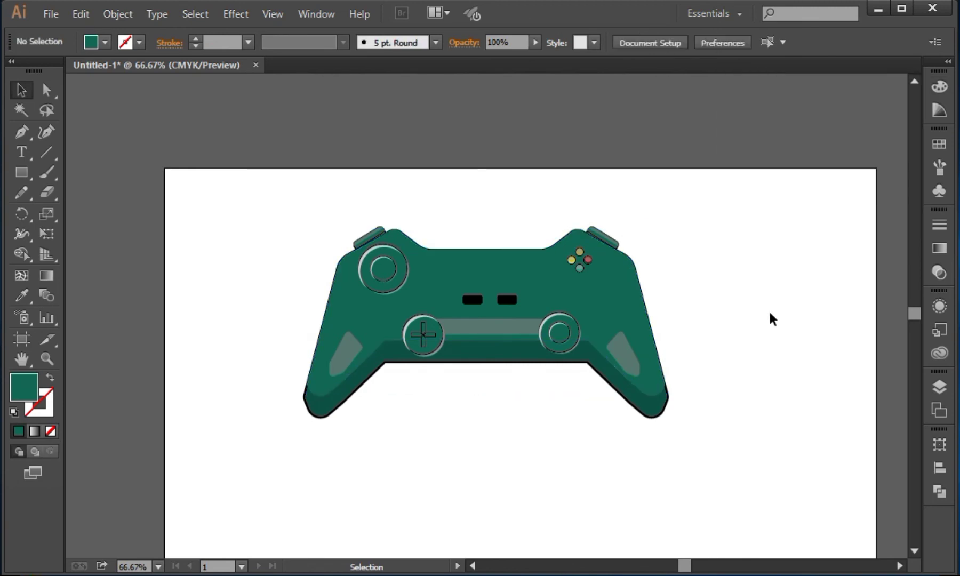
# Enlarge the whole controller proportionally and center it on the artboard
pyautogui.hotkey('ctrl', '0')
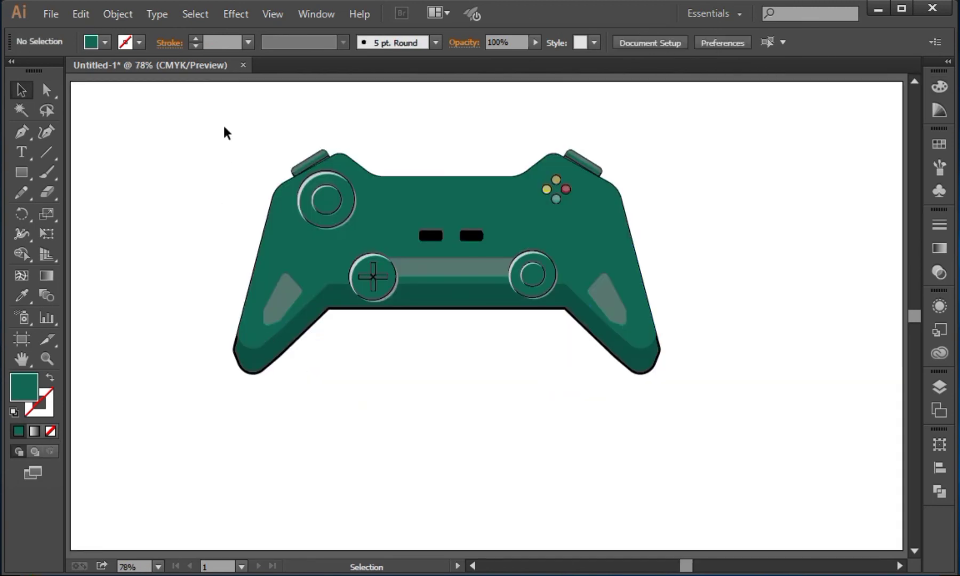
pyautogui.moveTo(224, 128); pyautogui.dragTo(725, 440)
pyautogui.moveTo(660, 372); pyautogui.dragTo(778, 455)
pyautogui.moveTo(523, 218); pyautogui.dragTo(550, 269)
pyautogui.click(818, 240)
# Create two copies of the controller's upper body shape, each placed slightly lower than the previous one, and select both copies
pyautogui.click(731, 294)
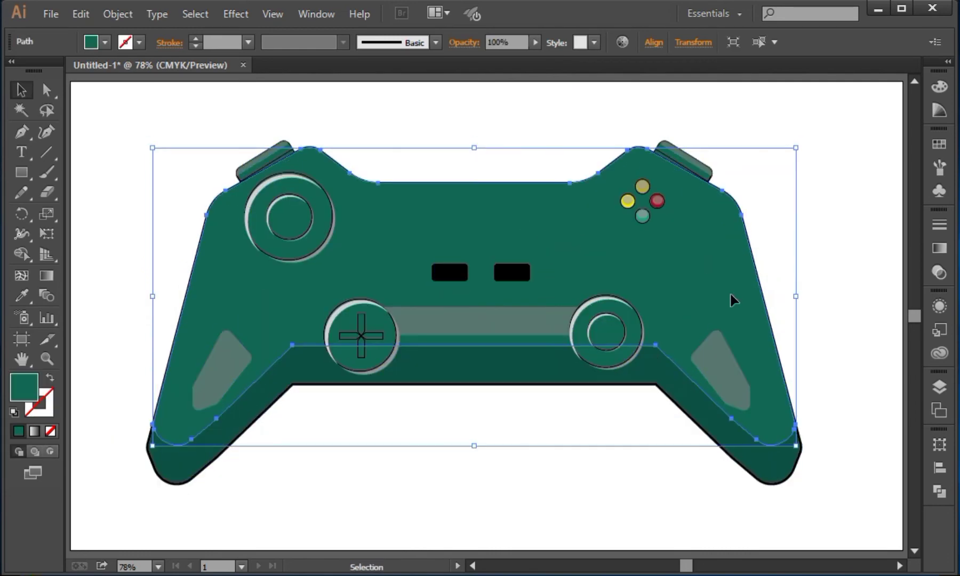
pyautogui.moveTo(731, 294)
pyautogui.mouseDown()
pyautogui.moveTo(731, 308)
pyautogui.moveTo(722, 292)
pyautogui.mouseUp()
pyautogui.keyDown('shift'); pyautogui.click(738, 292); pyautogui.keyUp('shift')
pyautogui.keyDown('shift'); pyautogui.click(479, 197); pyautogui.keyUp('shift')
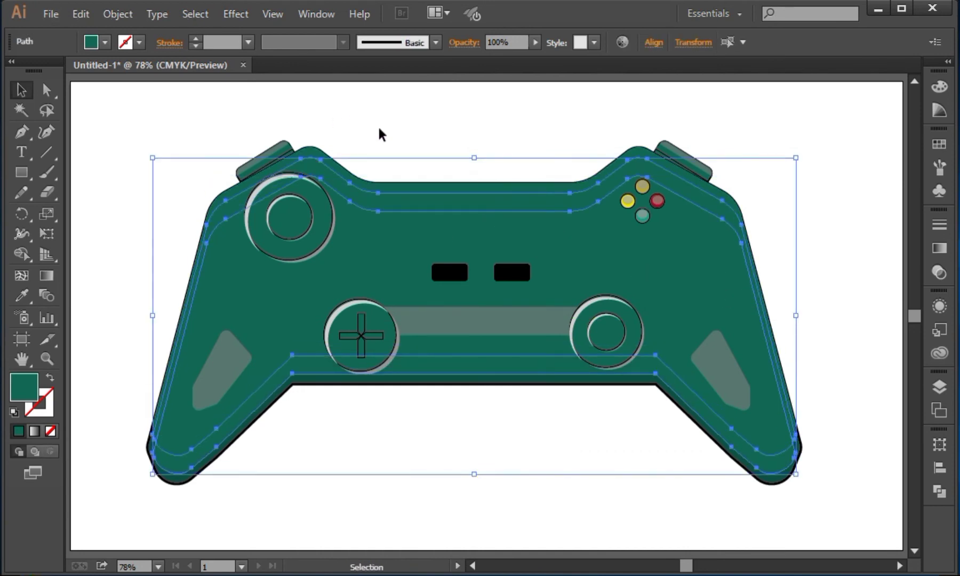
# Remove the lower copy's whole area with Shape Builder, leaving only a thin strip that follows the upper and side contour
pyautogui.click(21, 254)
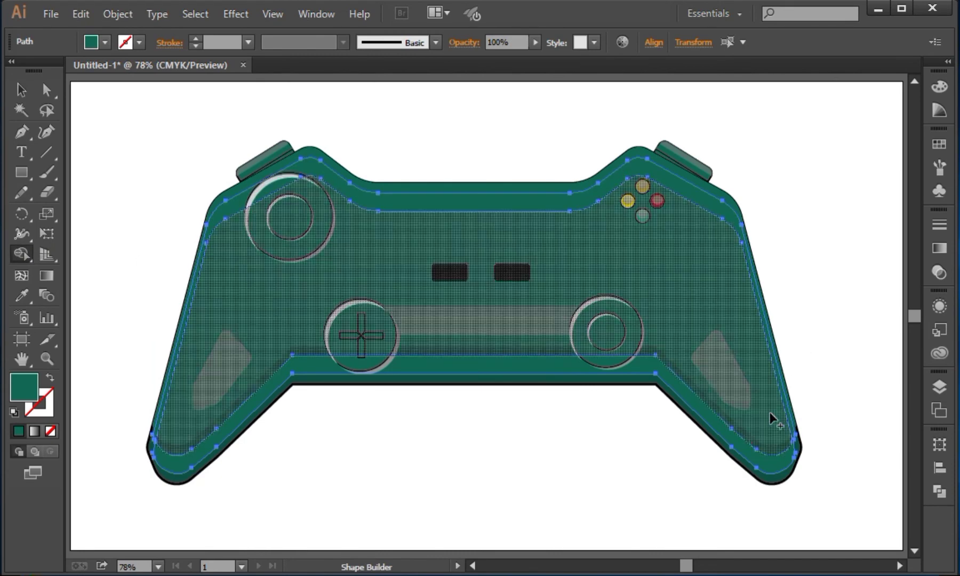
pyautogui.moveTo(771, 415); pyautogui.dragTo(786, 469)
pyautogui.click(21, 89)
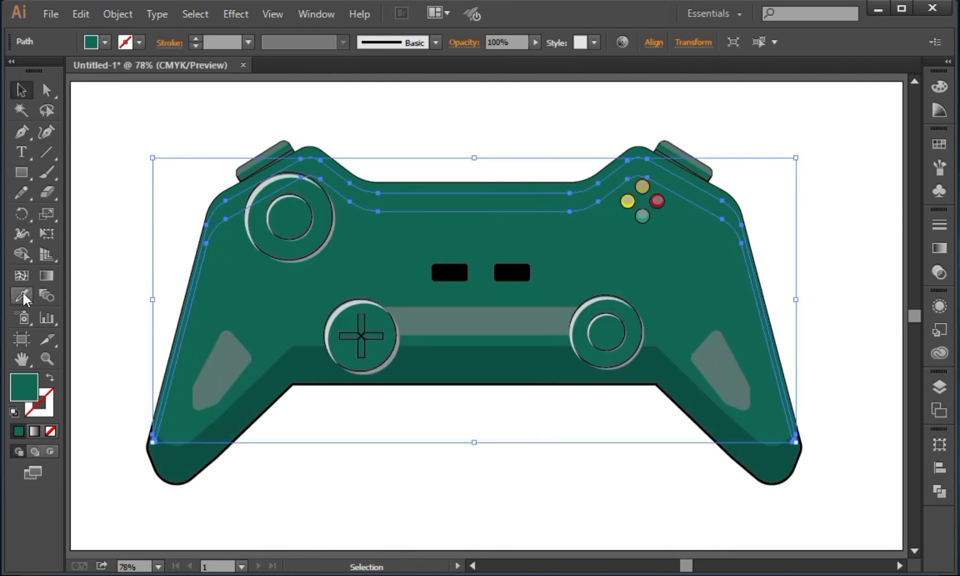
# Fill the strip with the light gray sampled from the D-pad's ring highlight and align it with the controller's upper edge
pyautogui.click(21, 296)
pyautogui.click(358, 299)
pyautogui.click(21, 89)
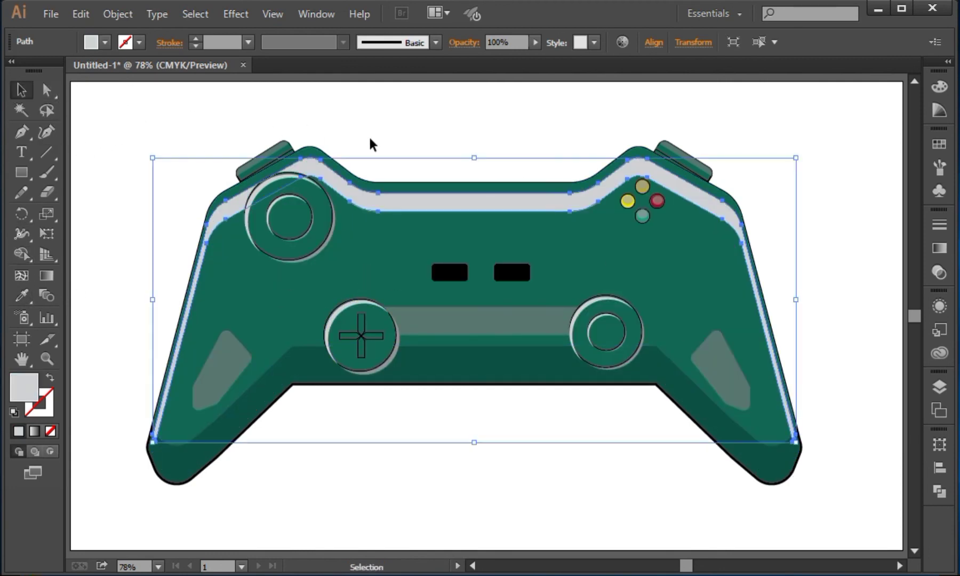
pyautogui.click(437, 122)
# Try a slightly more muted green fill on the controller's upper body shape
pyautogui.click(762, 476)
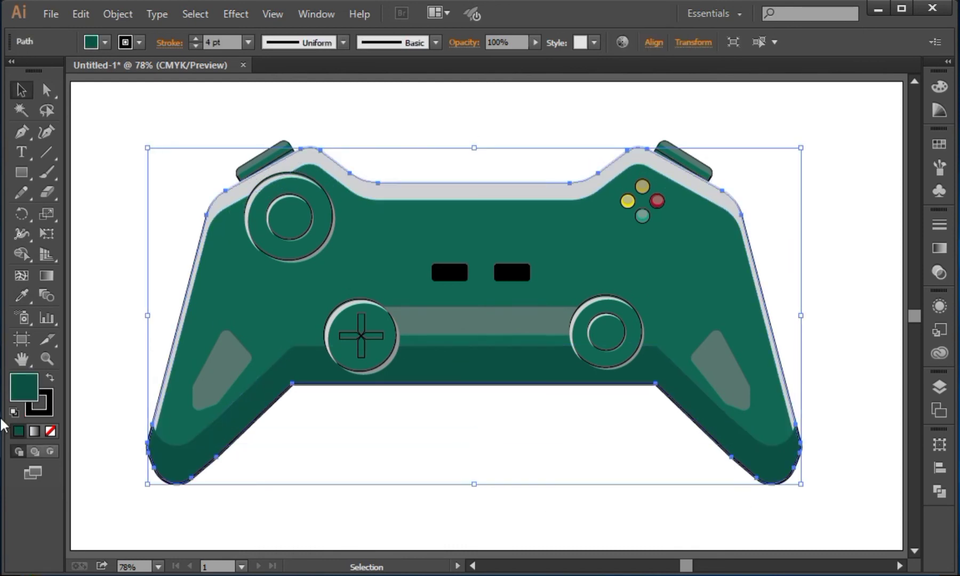
pyautogui.click(208, 348)
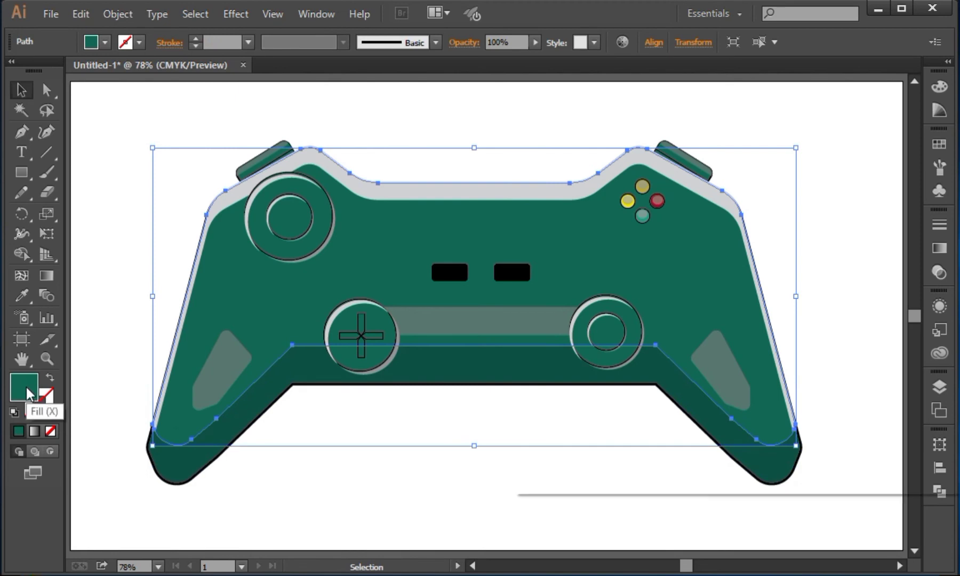
pyautogui.doubleClick(25, 391)
pyautogui.moveTo(712, 352); pyautogui.dragTo(693, 358)
pyautogui.click(926, 231)
pyautogui.click(856, 241)
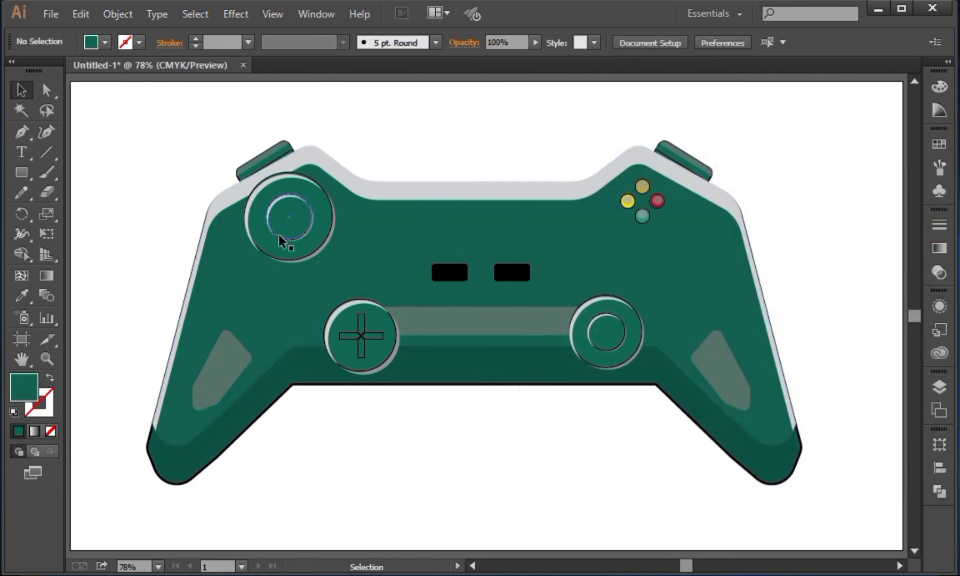
# Leave the upper-left thumbstick's group isolation and undo the upper body's last fill change
pyautogui.click(304, 221)
pyautogui.doubleClick(284, 208)
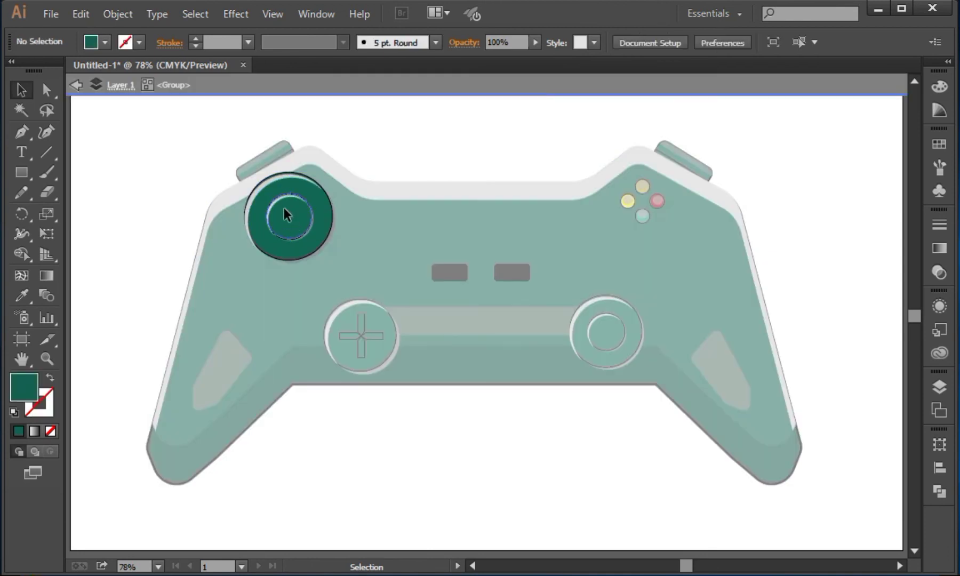
pyautogui.moveTo(284, 209); pyautogui.dragTo(297, 228)
pyautogui.click(78, 88)
pyautogui.hotkey('ctrl', 'z')
pyautogui.hotkey('ctrl', 'z')
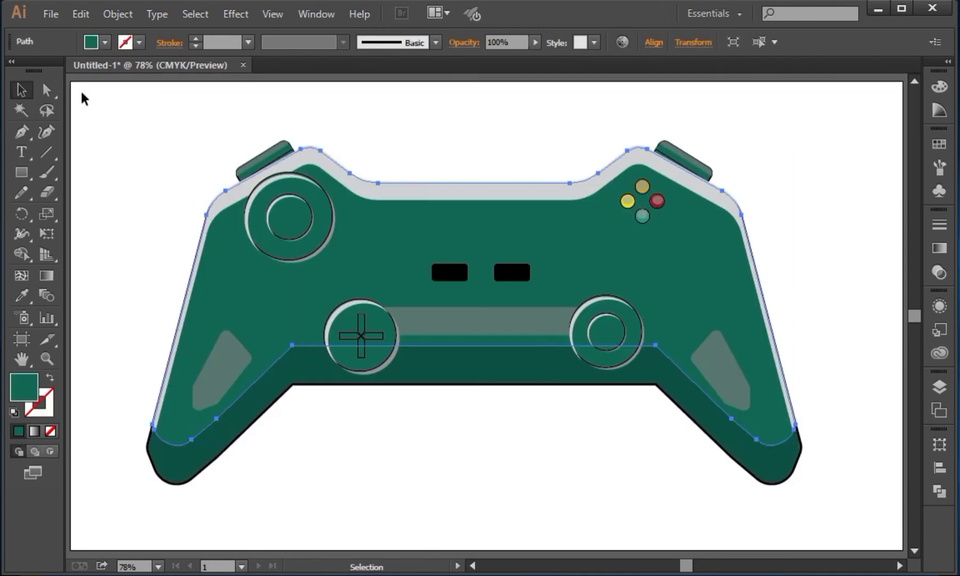
# Move the upper-left thumbstick slightly inward and down, clear of the gray strip, and scale it down
pyautogui.click(283, 218)
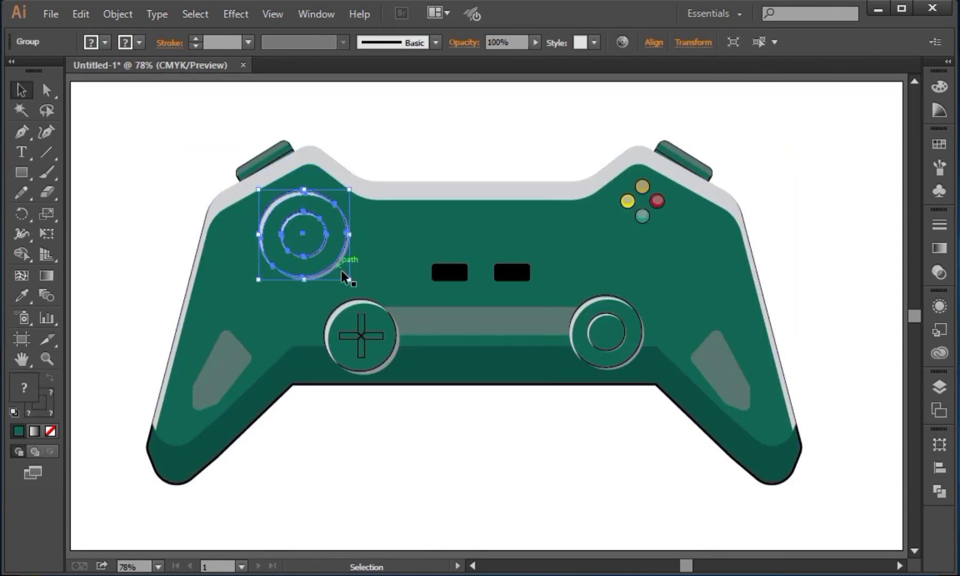
pyautogui.moveTo(343, 273); pyautogui.dragTo(339, 270)
pyautogui.click(384, 167)
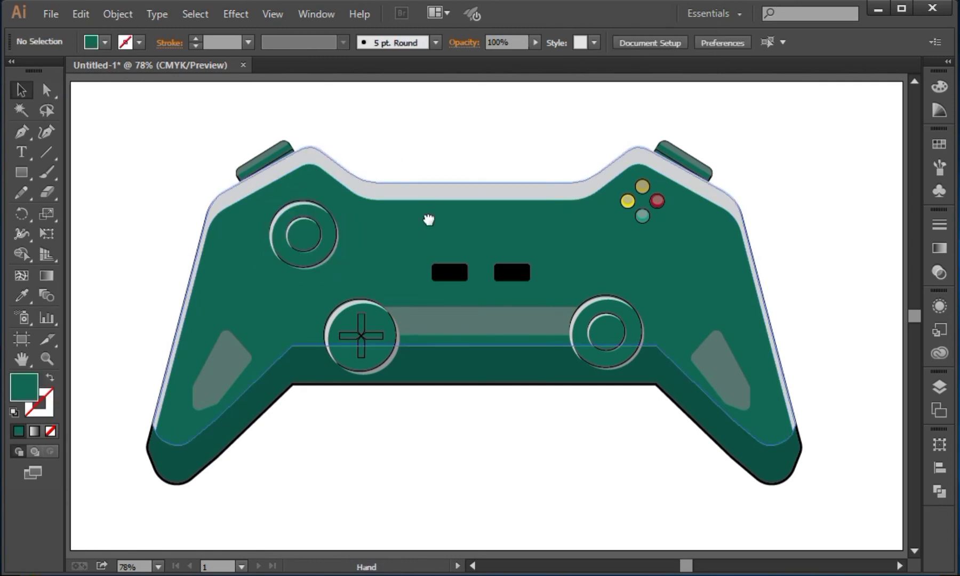
# Set the right shoulder button's stroke weight to 3 pt
pyautogui.moveTo(454, 231); pyautogui.dragTo(441, 230)
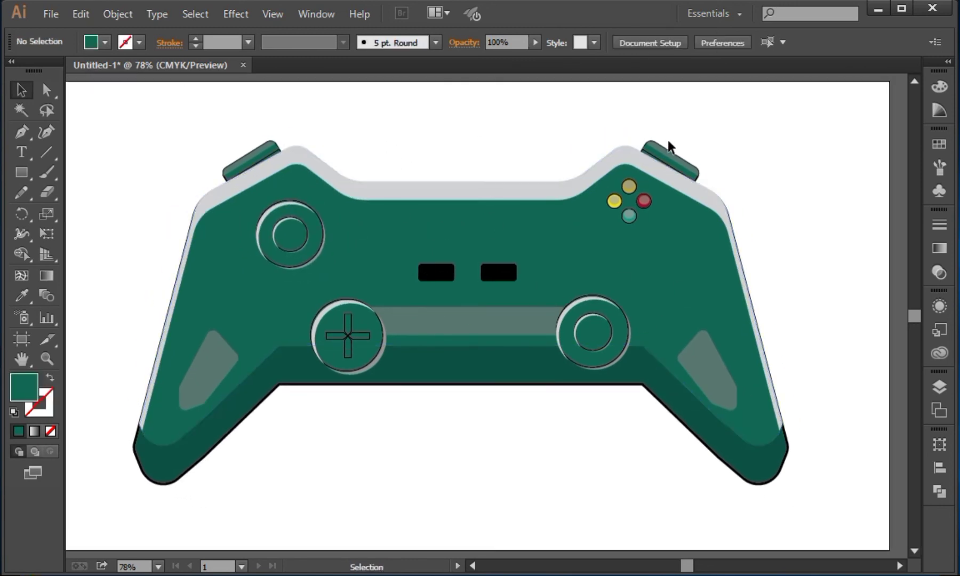
pyautogui.click(692, 153)
pyautogui.click(248, 42)
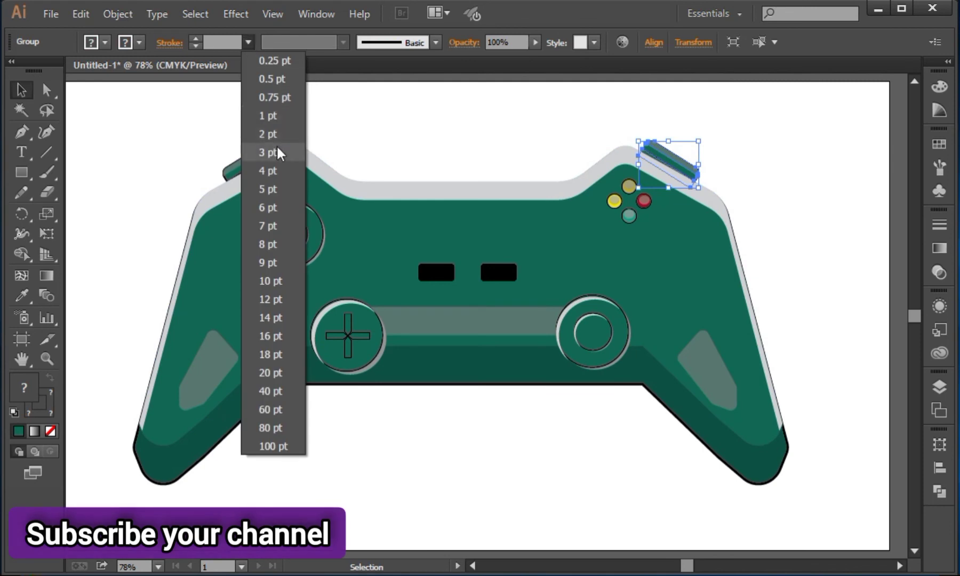
pyautogui.click(281, 152)
pyautogui.click(461, 135)
# Set the left shoulder button's stroke weight to 5 pt
pyautogui.click(270, 150)
pyautogui.click(248, 42)
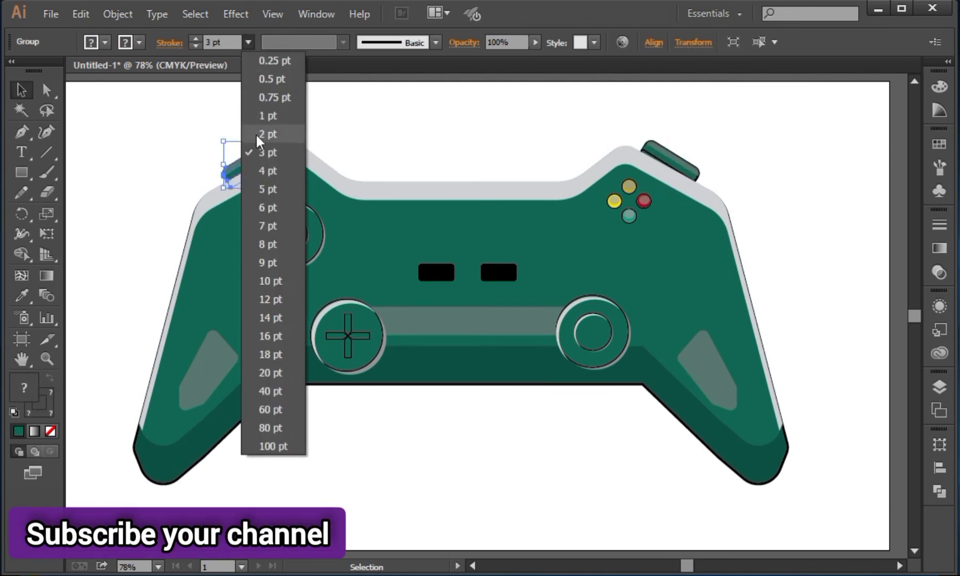
pyautogui.click(269, 189)
pyautogui.click(581, 104)
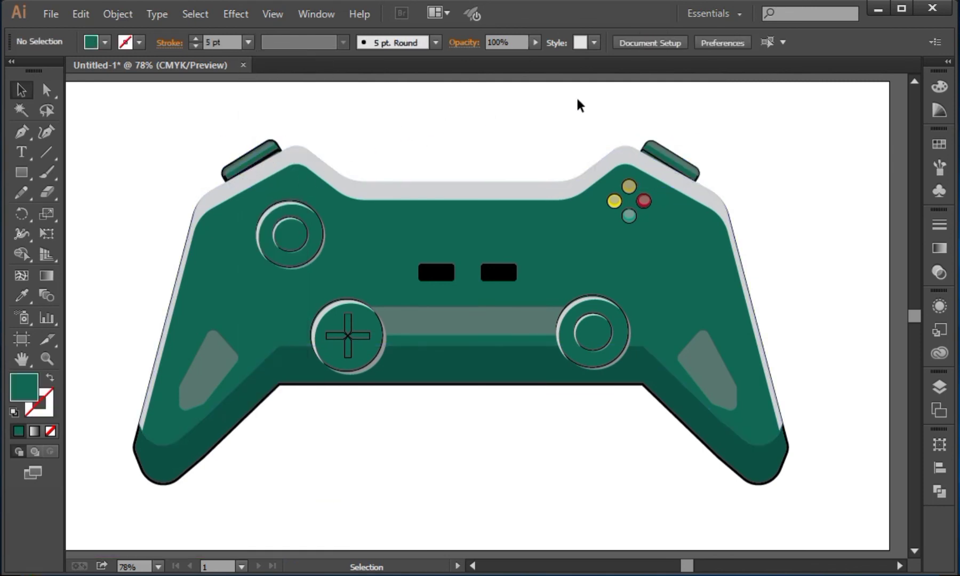
# Set the right shoulder button's stroke weight to 6 pt
pyautogui.click(662, 156)
pyautogui.click(248, 42)
pyautogui.click(269, 206)
pyautogui.click(485, 123)
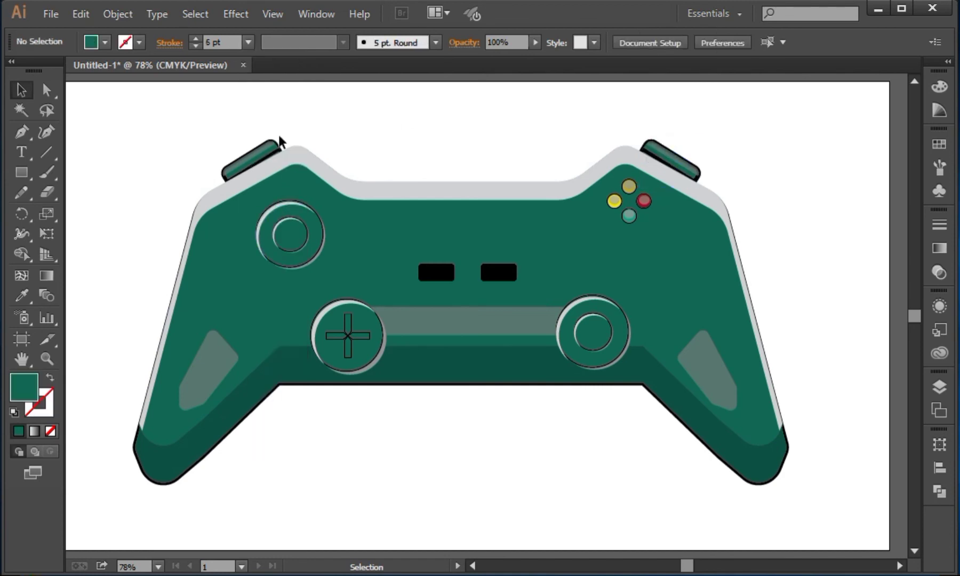
pyautogui.click(280, 143)
pyautogui.click(501, 173)
# Draw a wide, very flat ellipse at the grip tips, extending slightly past both sides of the controller
pyautogui.press('space')
pyautogui.moveTo(707, 260); pyautogui.dragTo(716, 200)
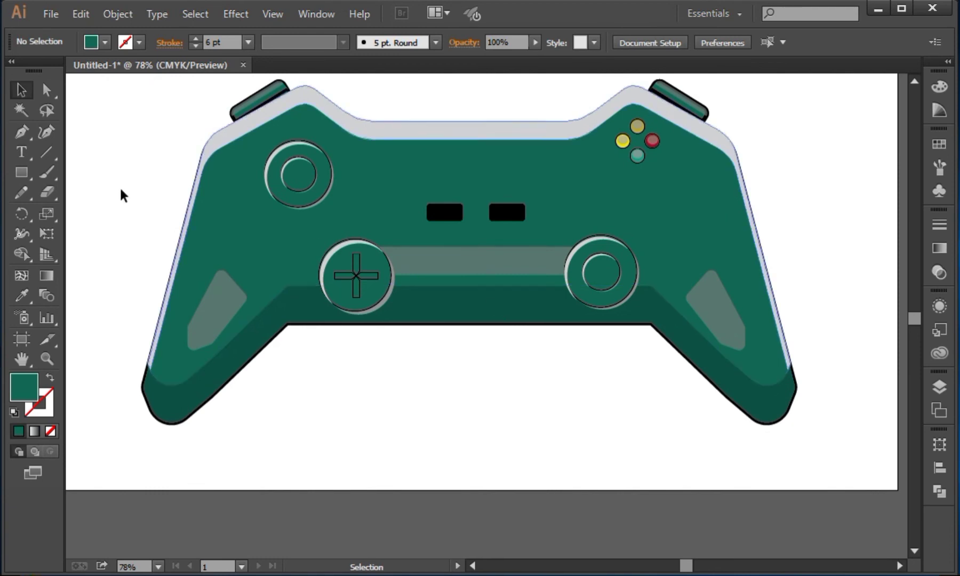
pyautogui.moveTo(21, 173); pyautogui.dragTo(88, 211)
pyautogui.moveTo(112, 414); pyautogui.dragTo(824, 444)
pyautogui.press('v')
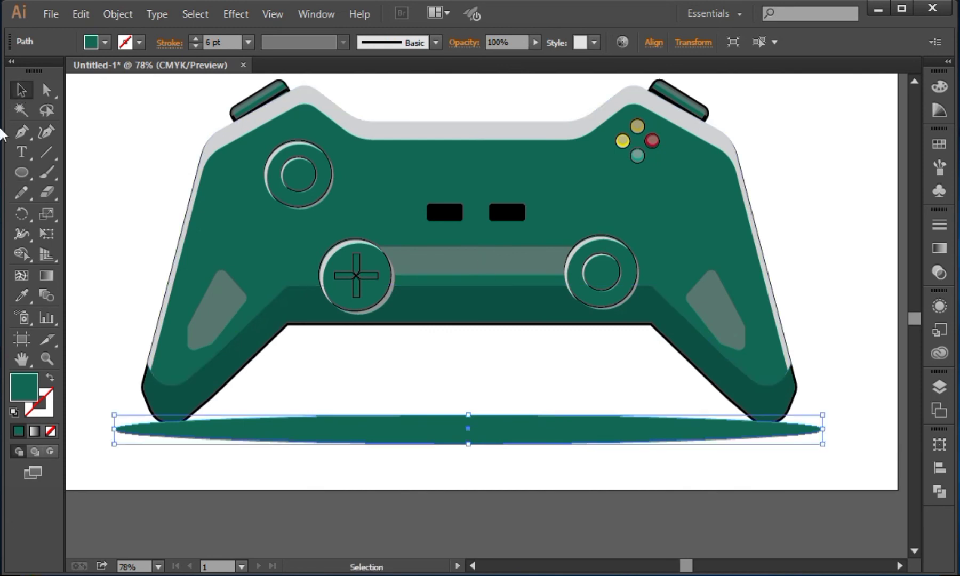
# Fill the flat ellipse with a medium blue
pyautogui.click(940, 90)
pyautogui.moveTo(847, 199); pyautogui.dragTo(840, 192)
pyautogui.moveTo(800, 124); pyautogui.dragTo(847, 103)
pyautogui.click(892, 75)
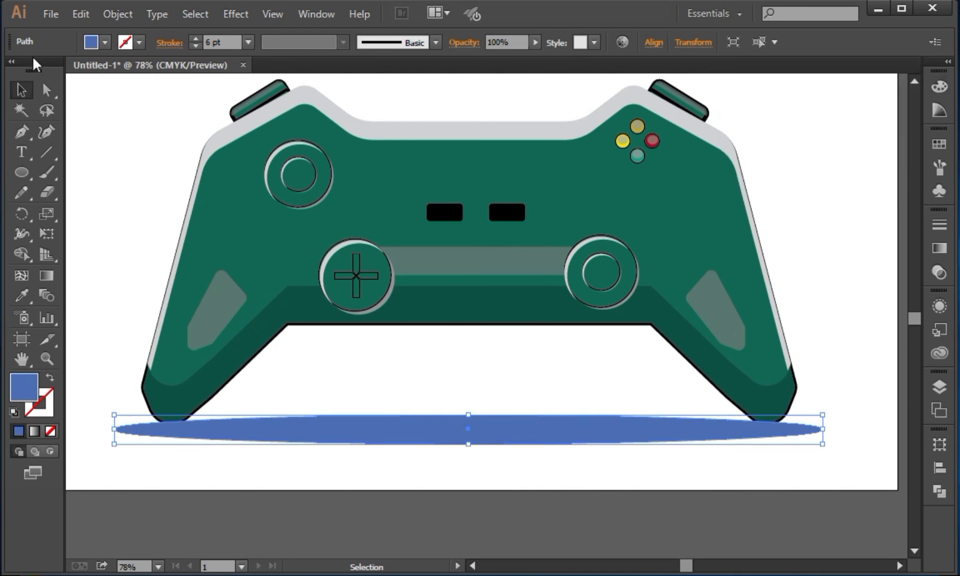
# Send the blue ellipse to the back and stretch it taller at its upper and lower edges
pyautogui.rightClick(327, 444)
pyautogui.moveTo(405, 405)
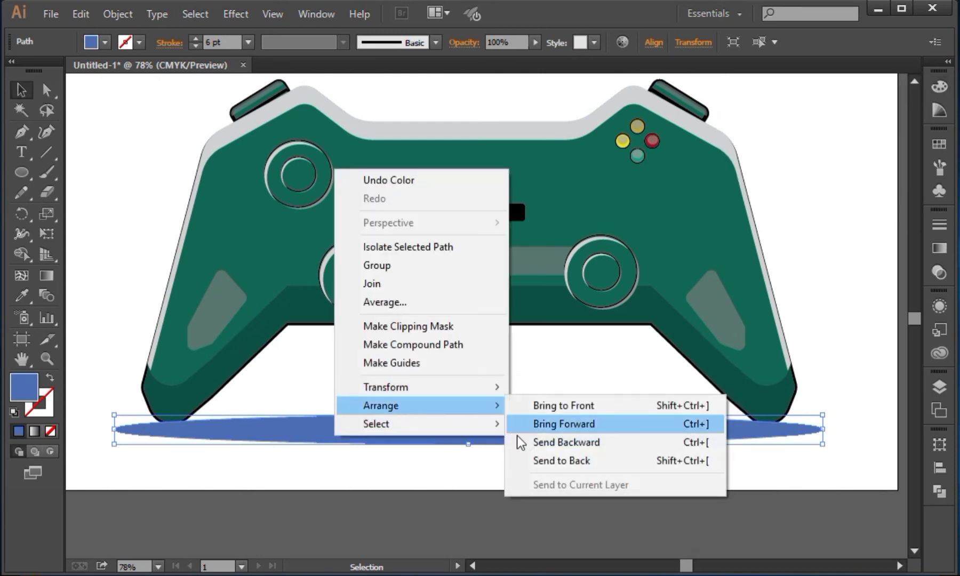
pyautogui.click(536, 461)
pyautogui.moveTo(468, 414); pyautogui.dragTo(469, 403)
pyautogui.moveTo(469, 444); pyautogui.dragTo(478, 454)
pyautogui.click(826, 271)
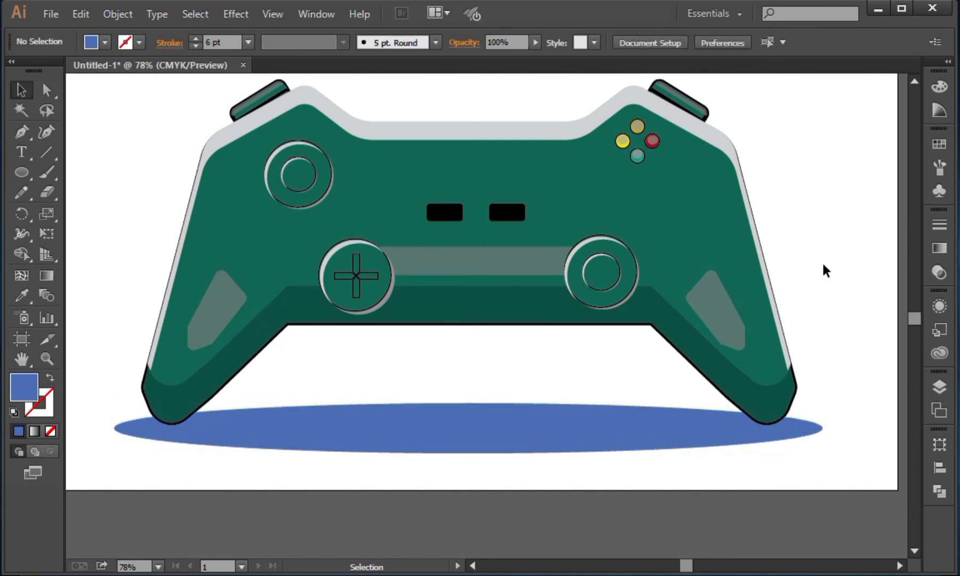
# Nudge the blue ellipse very slightly to the left beneath the controller
pyautogui.hotkey('ctrl', '-')
pyautogui.moveTo(772, 295); pyautogui.dragTo(760, 339)
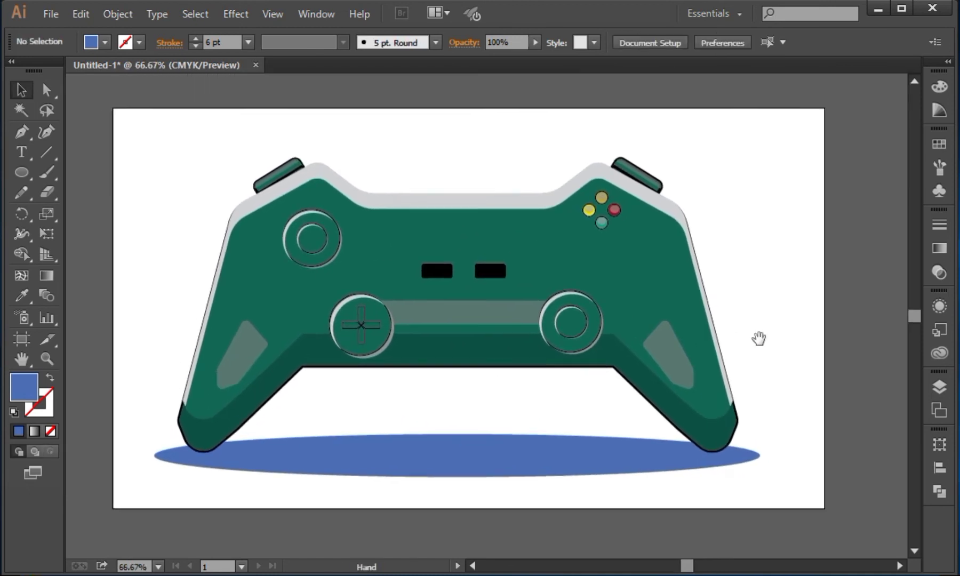
pyautogui.click(633, 460)
pyautogui.click(800, 379)
pyautogui.click(619, 442)
pyautogui.click(820, 431)
# Group all the controller's parts together, leaving the blue ellipse out
pyautogui.moveTo(176, 167); pyautogui.dragTo(464, 312)
pyautogui.moveTo(140, 168); pyautogui.dragTo(777, 414)
pyautogui.rightClick(532, 205)
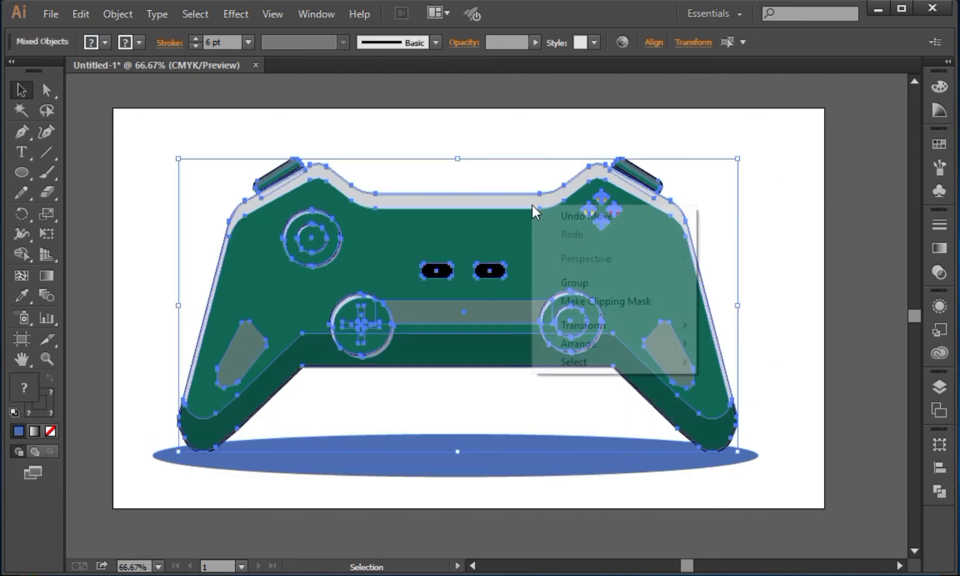
pyautogui.click(593, 279)
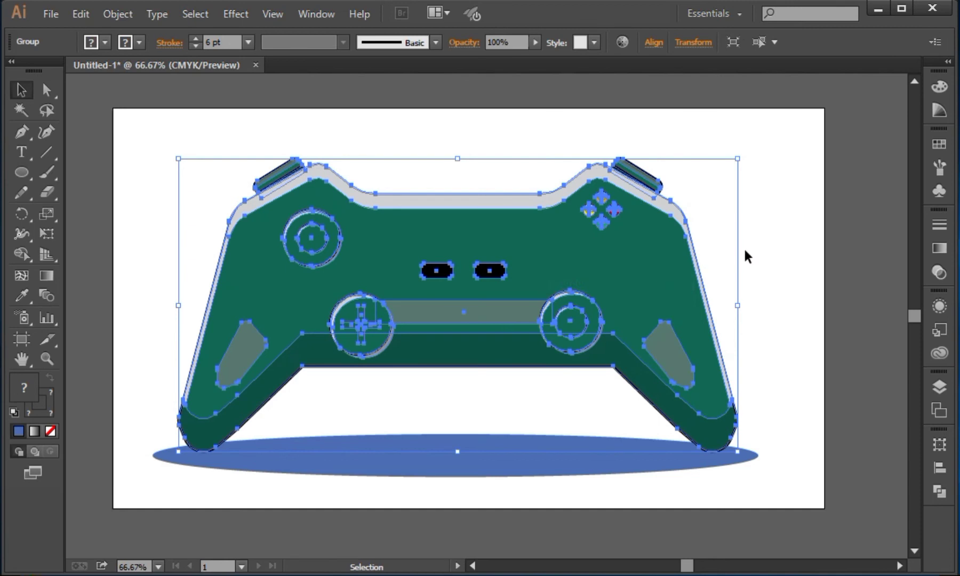
# Apply a Drop Shadow to the controller group: Multiply, 75% opacity, 7 px X and Y offsets, 5 px blur, black
pyautogui.click(236, 14)
pyautogui.moveTo(365, 208)
pyautogui.click(451, 265)
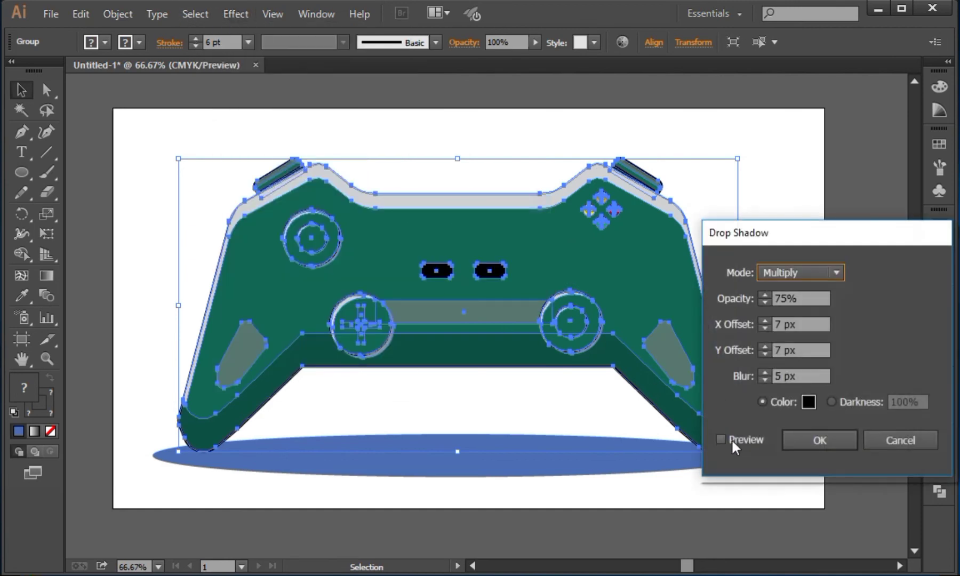
pyautogui.click(825, 438)
pyautogui.click(813, 207)
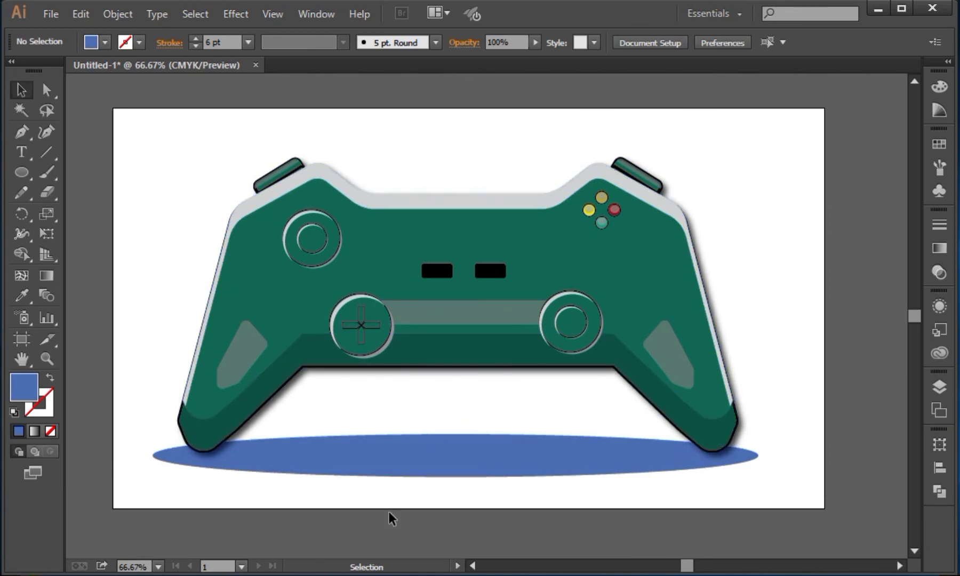
# Apply a Gaussian Blur to the blue ellipse, strong enough to turn it into a soft ground shadow
pyautogui.click(488, 458)
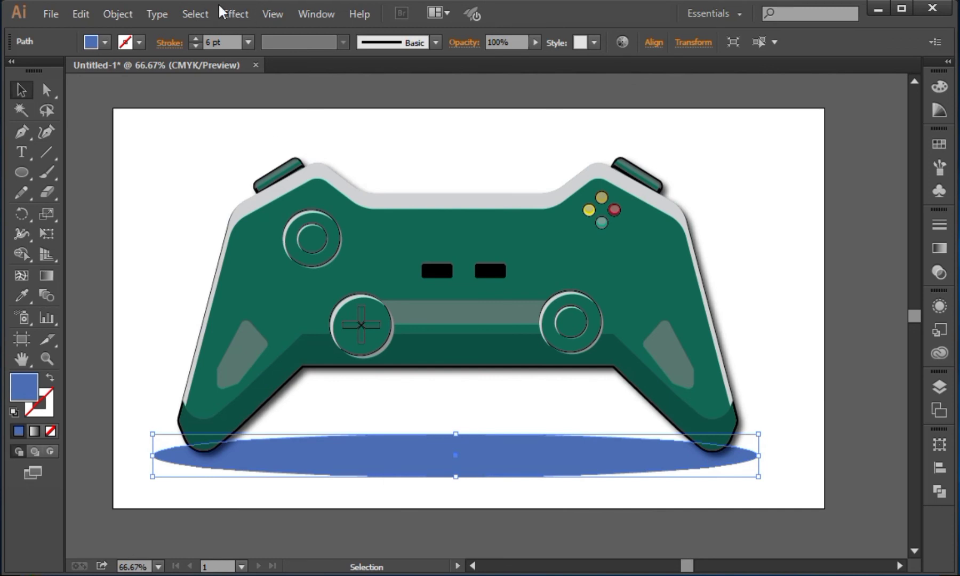
pyautogui.click(236, 13)
pyautogui.moveTo(277, 297)
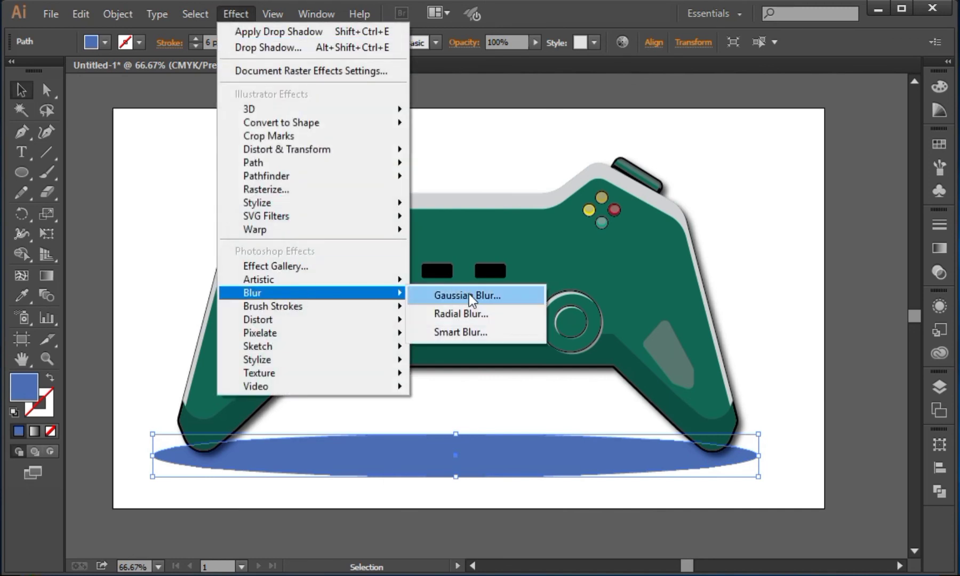
pyautogui.click(480, 298)
pyautogui.click(651, 307)
pyautogui.moveTo(745, 266); pyautogui.dragTo(763, 267)
pyautogui.click(751, 303)
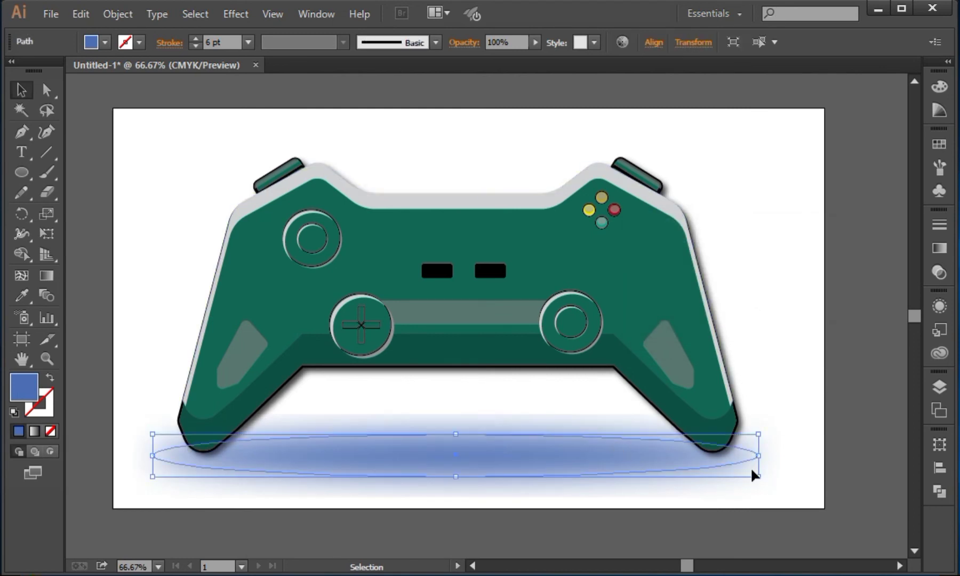
# Widen and heighten the blurred ellipse to about 1192 px by 95 px
pyautogui.moveTo(762, 455); pyautogui.dragTo(788, 453)
pyautogui.moveTo(455, 438); pyautogui.dragTo(456, 431)
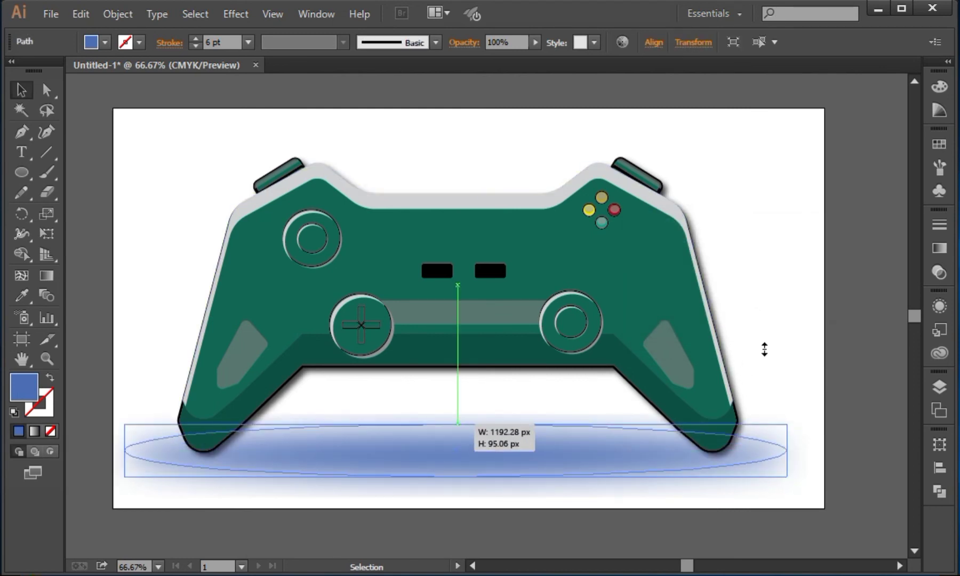
pyautogui.click(739, 344)
# Draw a blue rectangle covering the whole artboard and arrange it behind the controller
pyautogui.moveTo(760, 367); pyautogui.dragTo(762, 379)
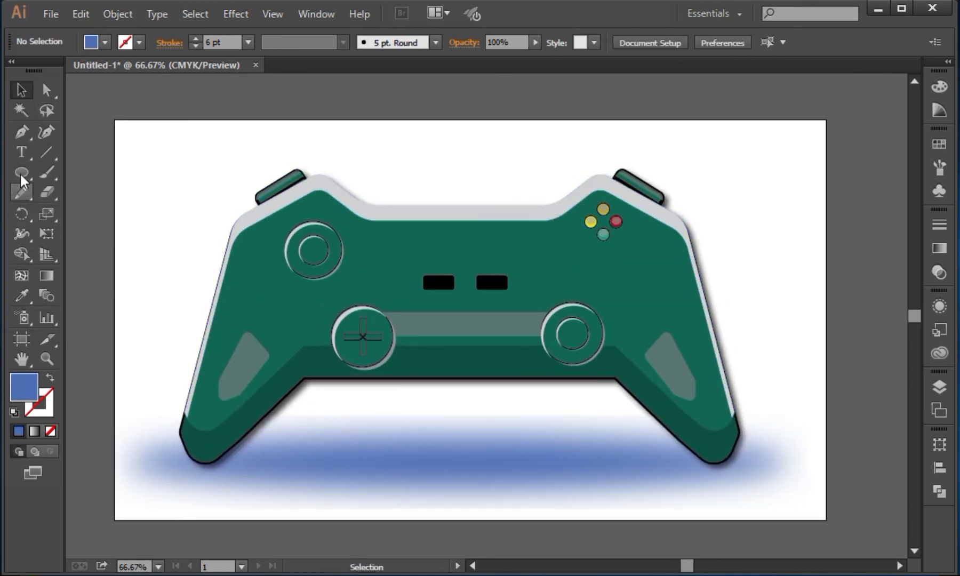
pyautogui.moveTo(22, 173); pyautogui.dragTo(70, 171)
pyautogui.moveTo(115, 120)
pyautogui.mouseDown()
pyautogui.moveTo(256, 196)
pyautogui.moveTo(768, 520)
pyautogui.moveTo(826, 520)
pyautogui.mouseUp()
pyautogui.click(20, 89)
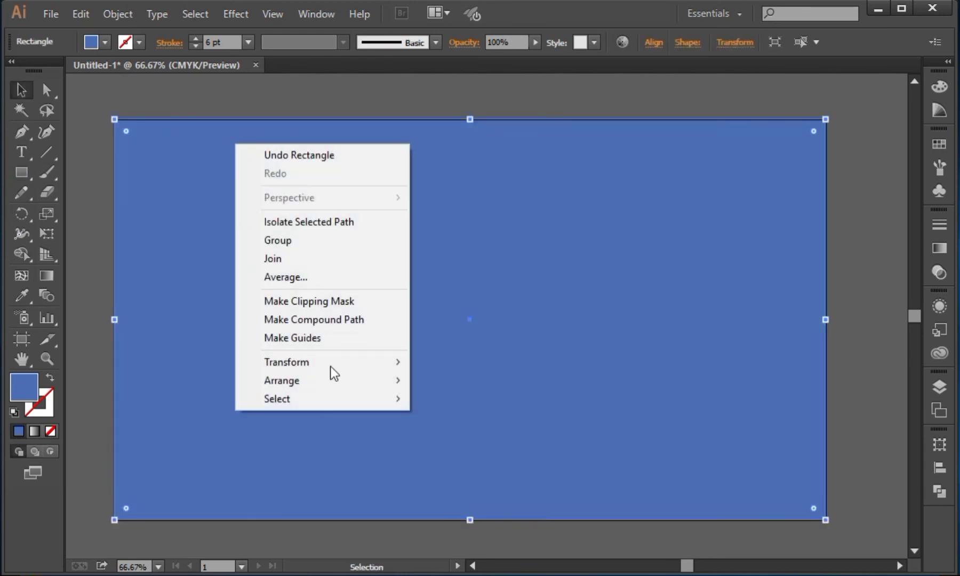
pyautogui.rightClick(235, 143)
pyautogui.moveTo(332, 380)
pyautogui.click(496, 416)
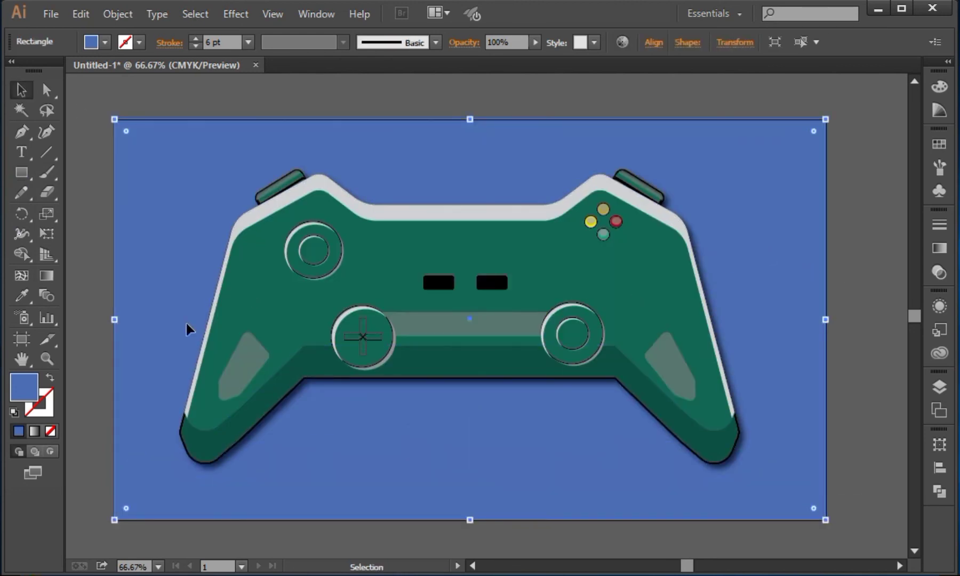
# Recolor the background rectangle from the color picker with a light gray fill
pyautogui.doubleClick(33, 385)
pyautogui.click(554, 316)
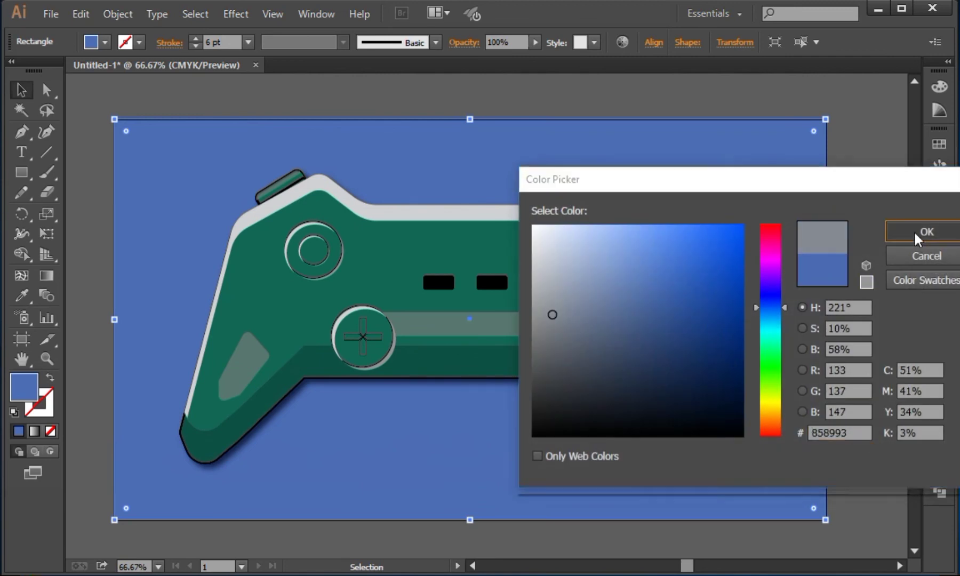
pyautogui.click(914, 230)
pyautogui.doubleClick(19, 381)
pyautogui.moveTo(549, 316); pyautogui.dragTo(534, 274)
pyautogui.click(914, 231)
pyautogui.click(882, 244)
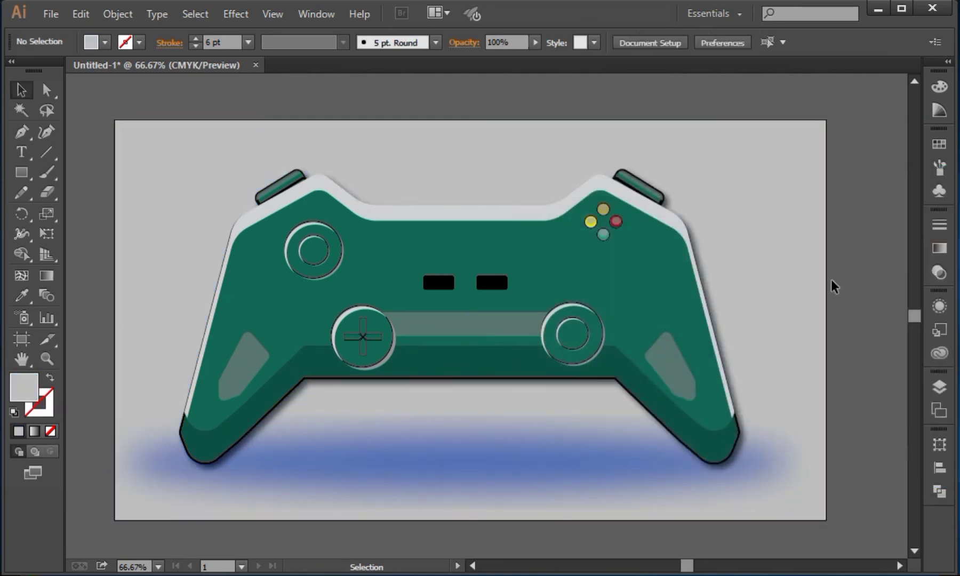
# Recolor the blurred ground shadow ellipse with the dark green sampled from the controller's shaded grip
pyautogui.click(566, 453)
pyautogui.click(21, 295)
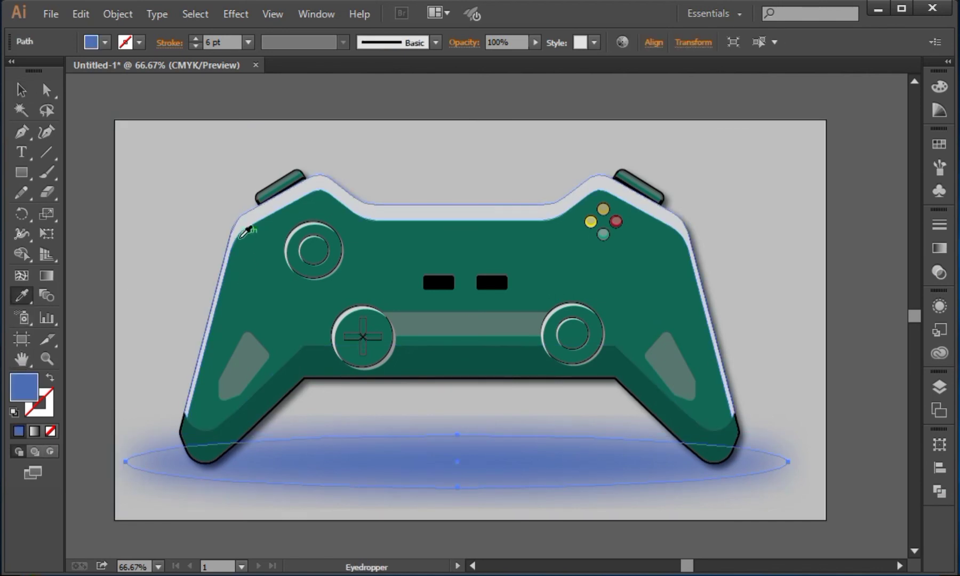
pyautogui.click(244, 224)
pyautogui.click(283, 285)
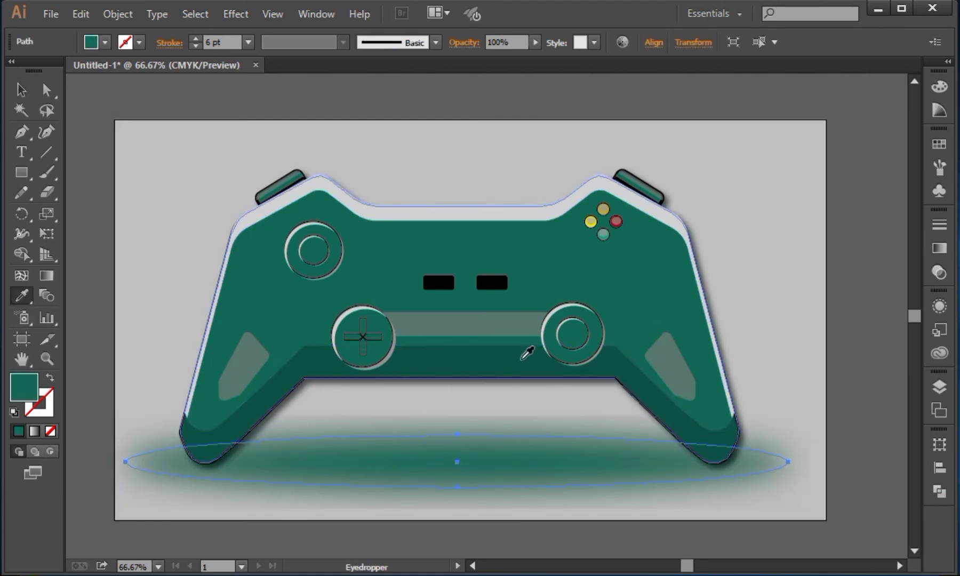
pyautogui.click(512, 322)
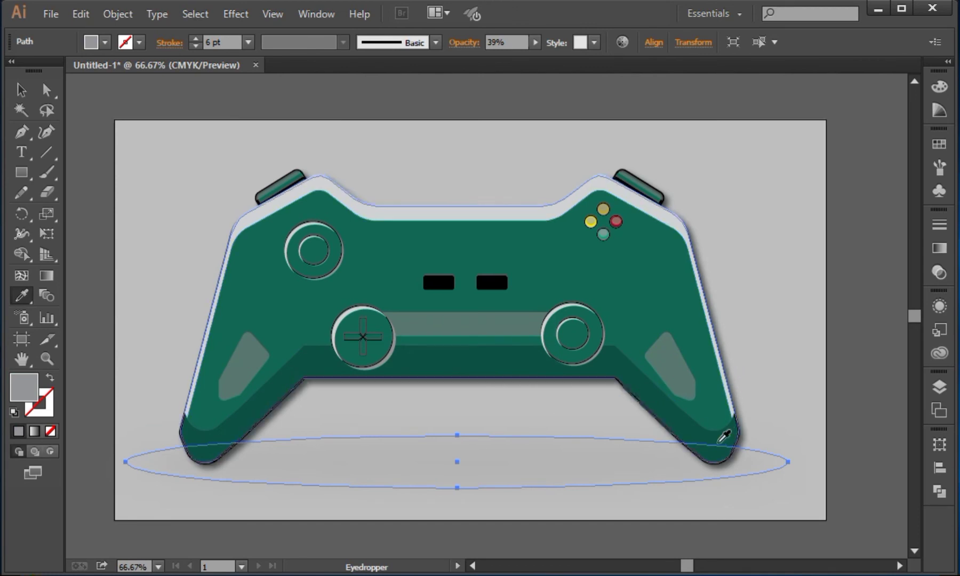
pyautogui.click(727, 437)
pyautogui.click(21, 90)
pyautogui.click(169, 93)
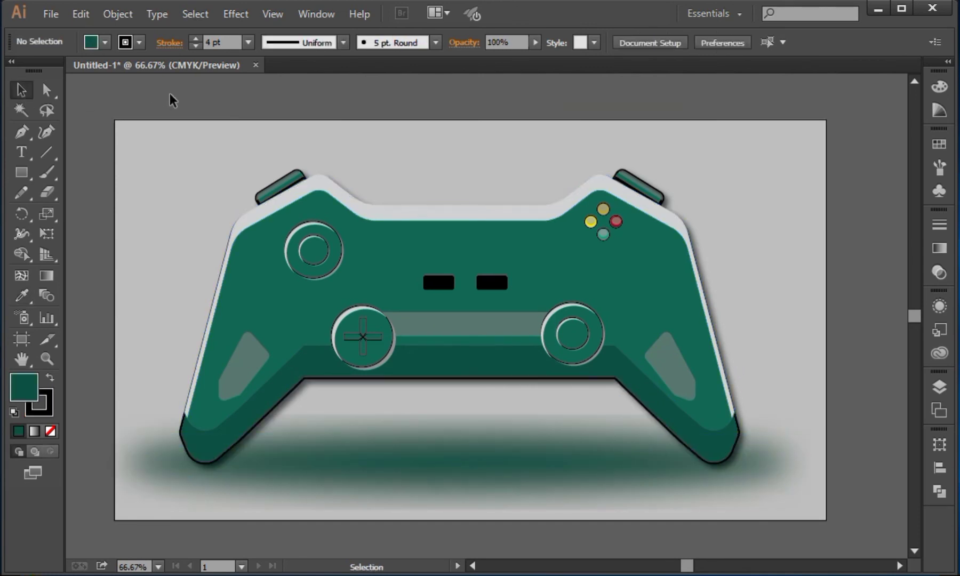
# Change the background rectangle's fill to bright green 64D161 and fit the artboard in the window
pyautogui.click(187, 134)
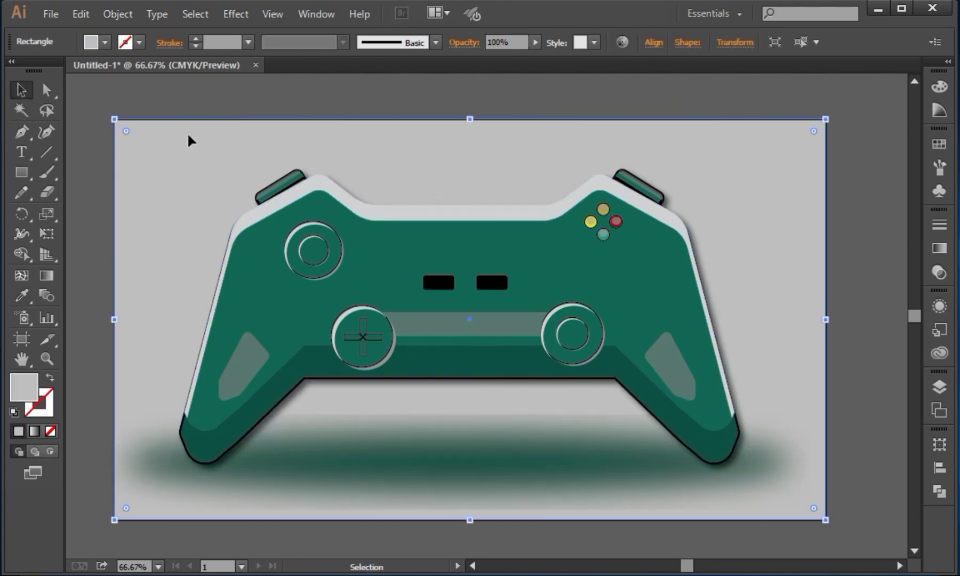
pyautogui.doubleClick(32, 396)
pyautogui.moveTo(769, 278); pyautogui.dragTo(773, 368)
pyautogui.click(599, 252)
pyautogui.moveTo(598, 252)
pyautogui.mouseDown()
pyautogui.moveTo(686, 249)
pyautogui.moveTo(645, 261)
pyautogui.mouseUp()
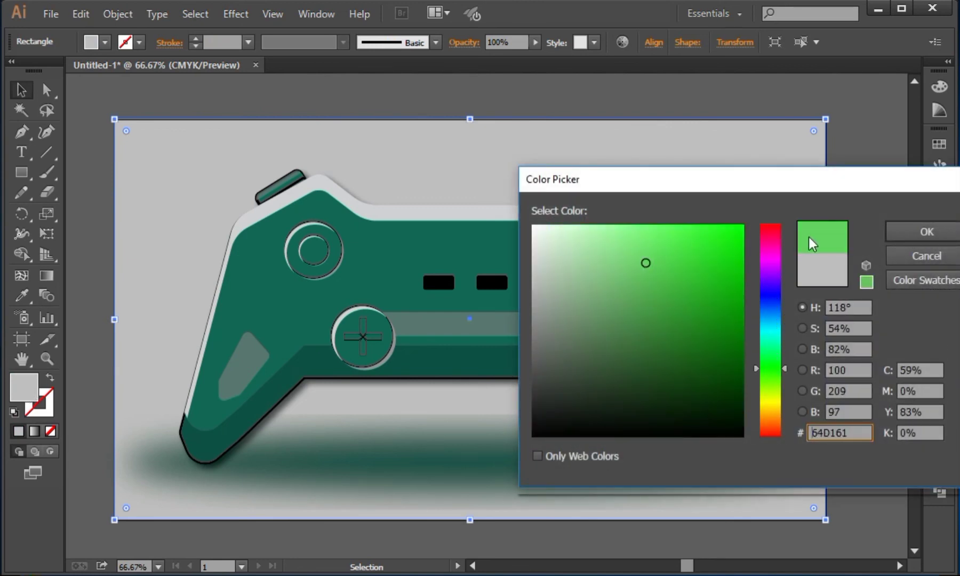
pyautogui.click(903, 229)
pyautogui.click(903, 229)
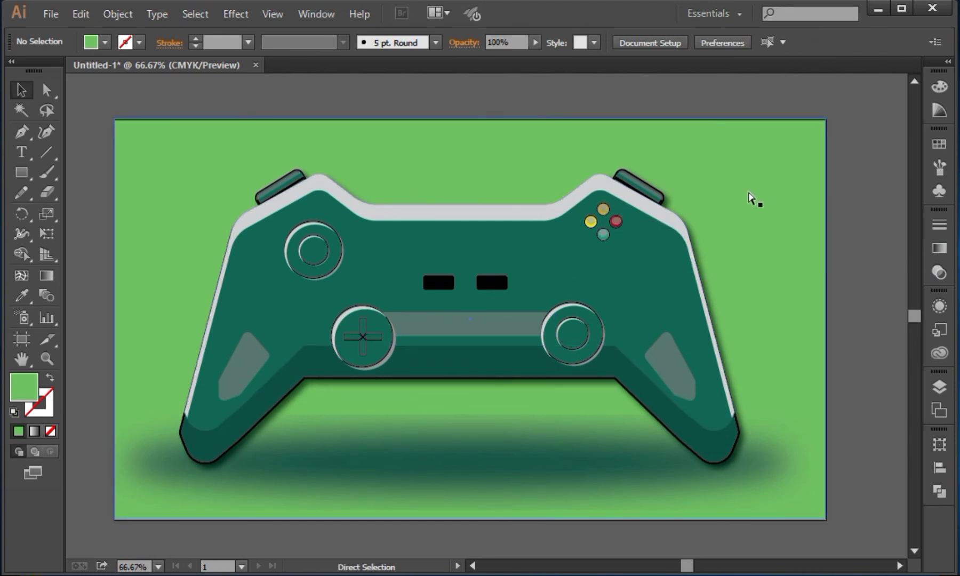
pyautogui.hotkey('ctrl', '0')
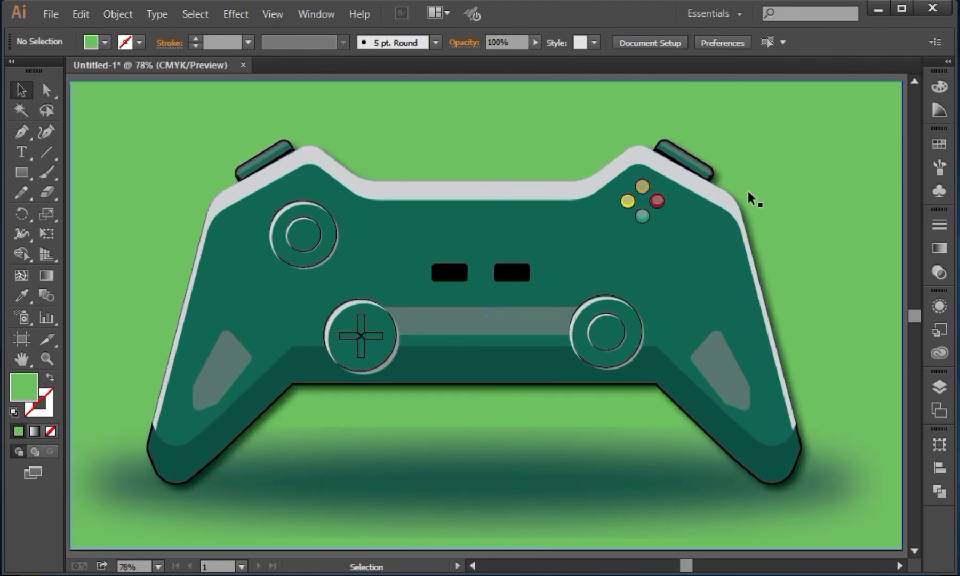